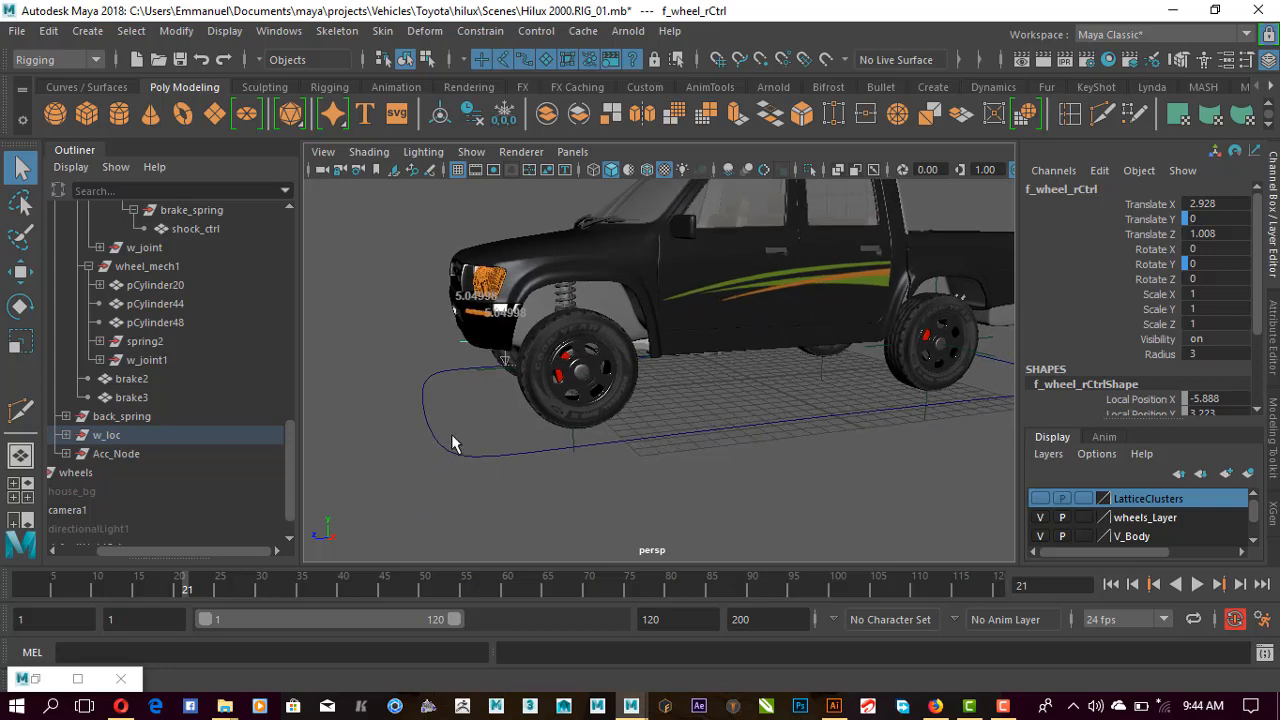
Select the truck's ground-outline control curve, Master_CTRL, and inspect the model from the front and side
click(558, 448)
alt+right_drag(560, 446, 584, 430)
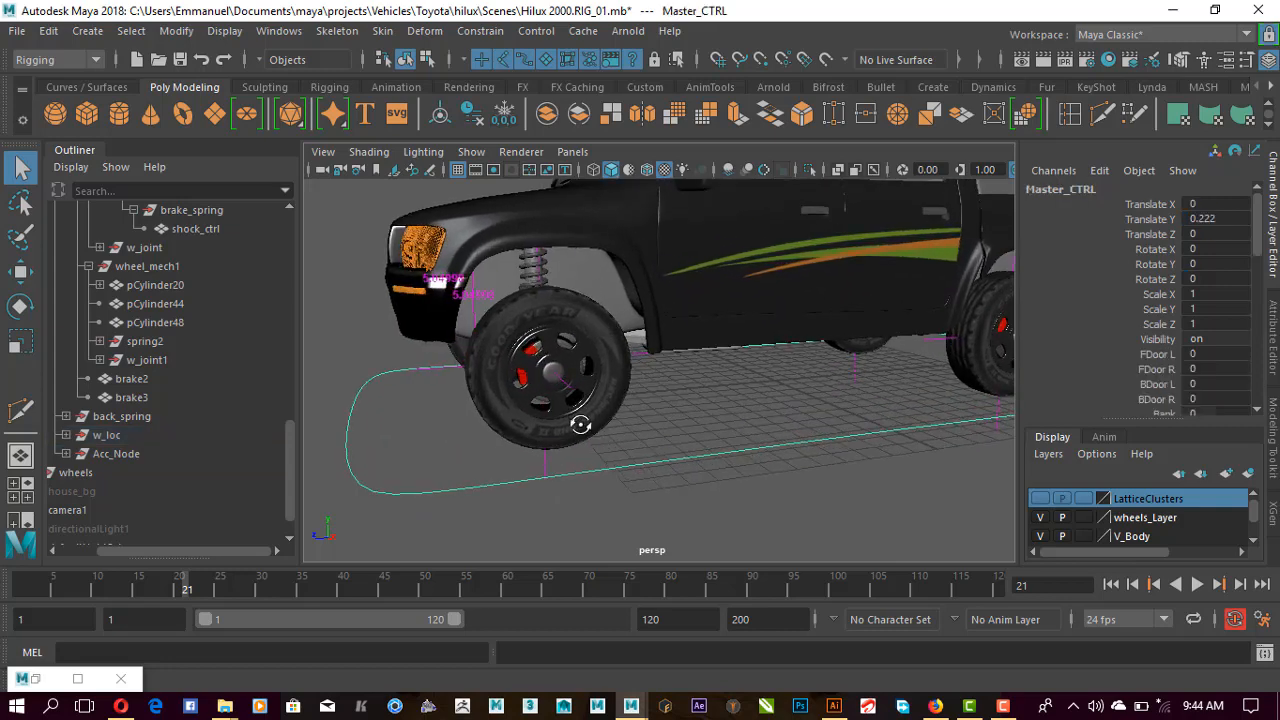
mouse_move(580, 423)
alt+mouse_down()
mouse_move(574, 451)
mouse_move(592, 442)
alt+mouse_up()
alt+right_drag(725, 393, 691, 387)
alt+drag(691, 387, 731, 354)
alt+middle_drag(731, 354, 751, 341)
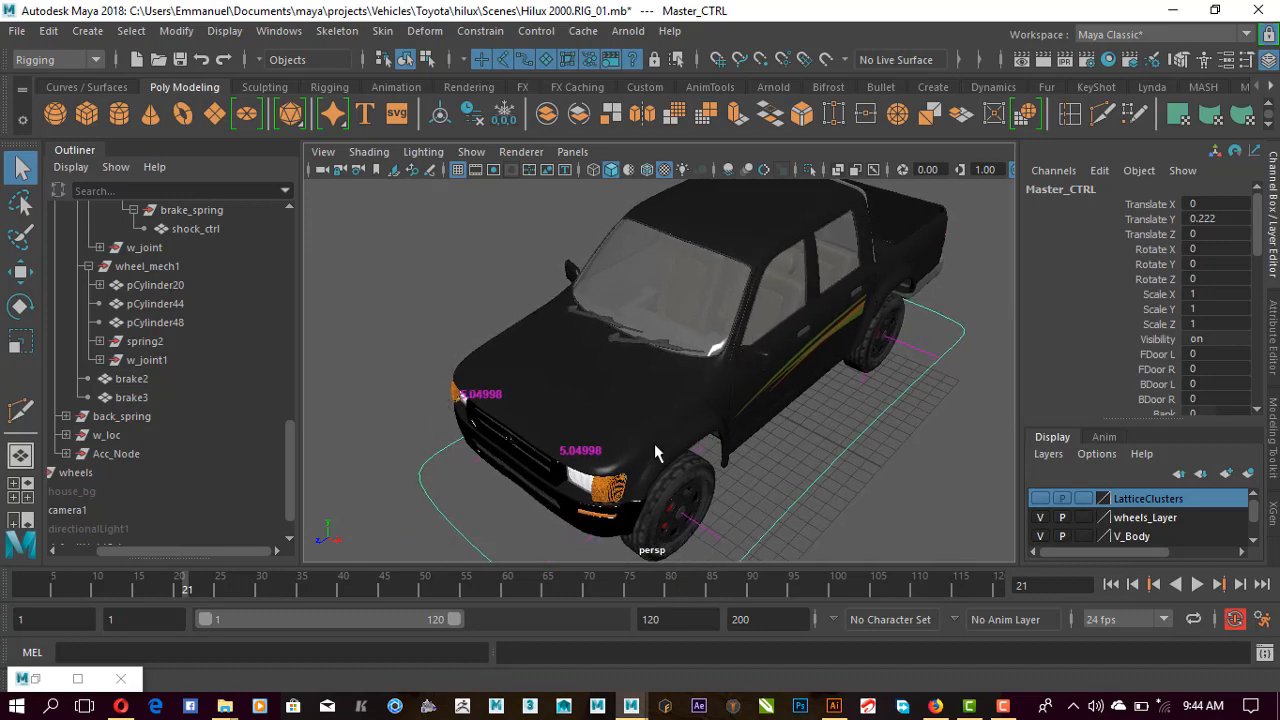
alt+drag(655, 453, 605, 400)
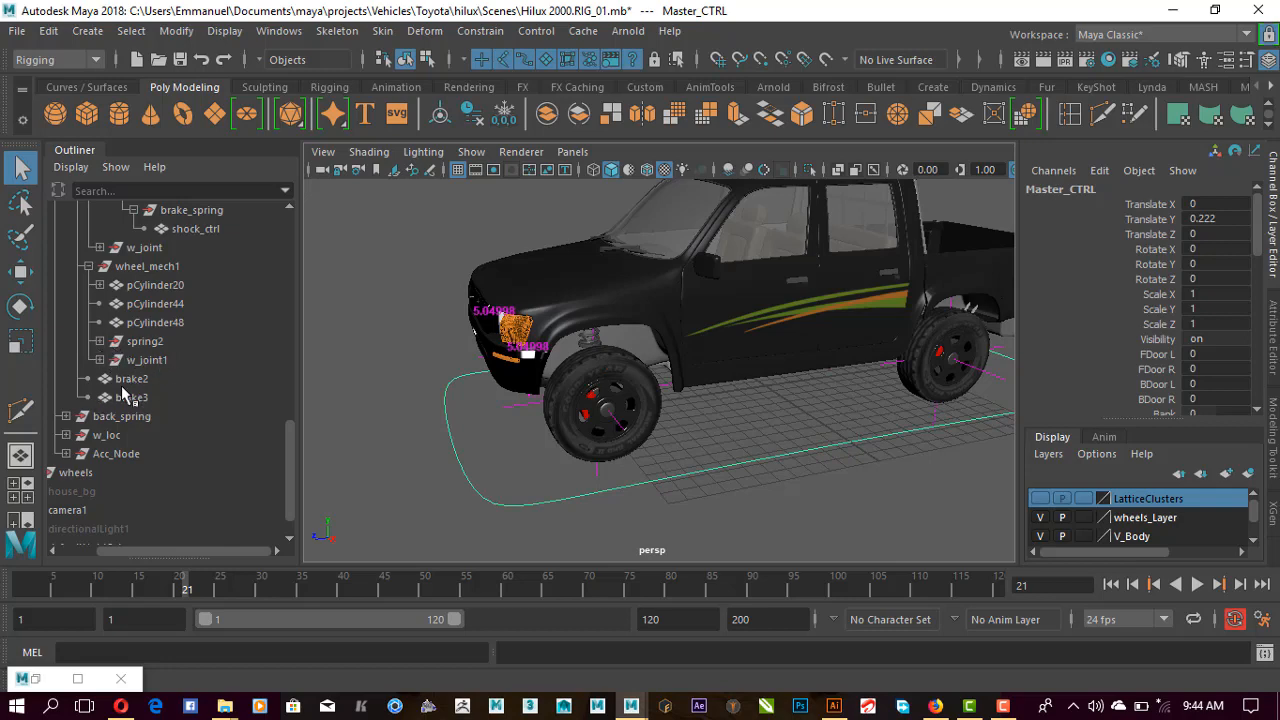
alt+drag(720, 318, 591, 372)
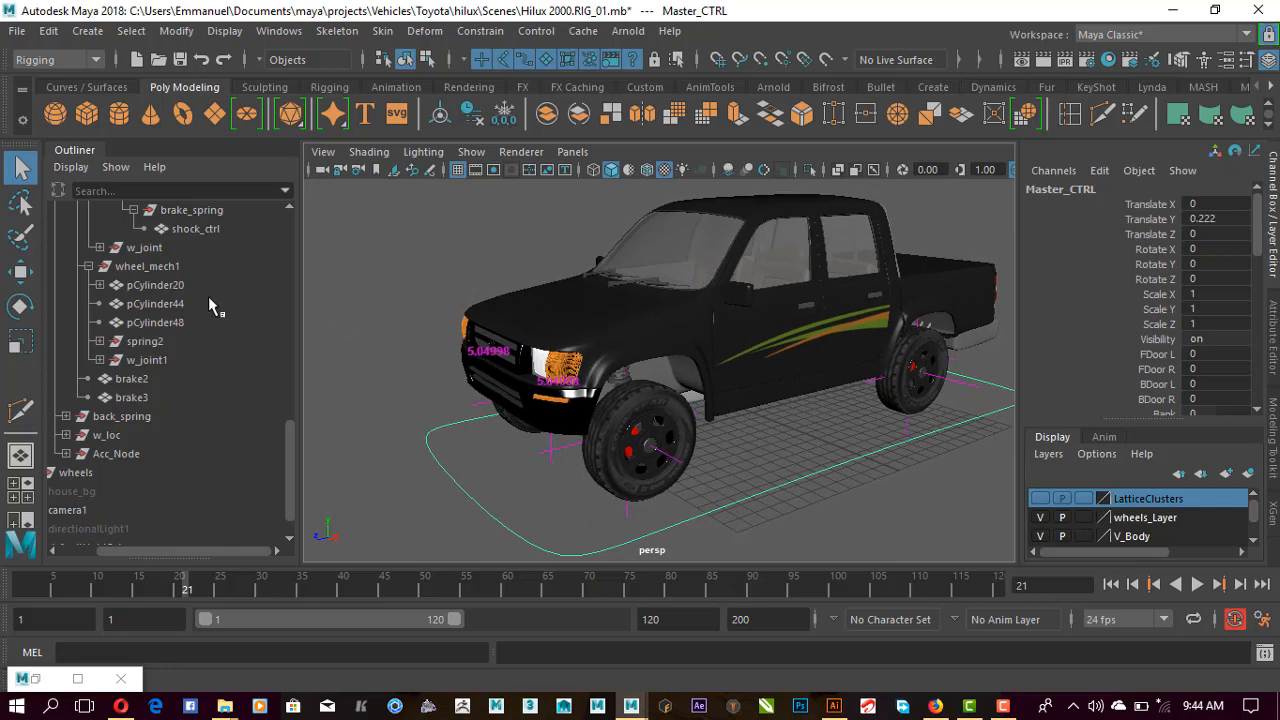
alt+drag(680, 365, 734, 375)
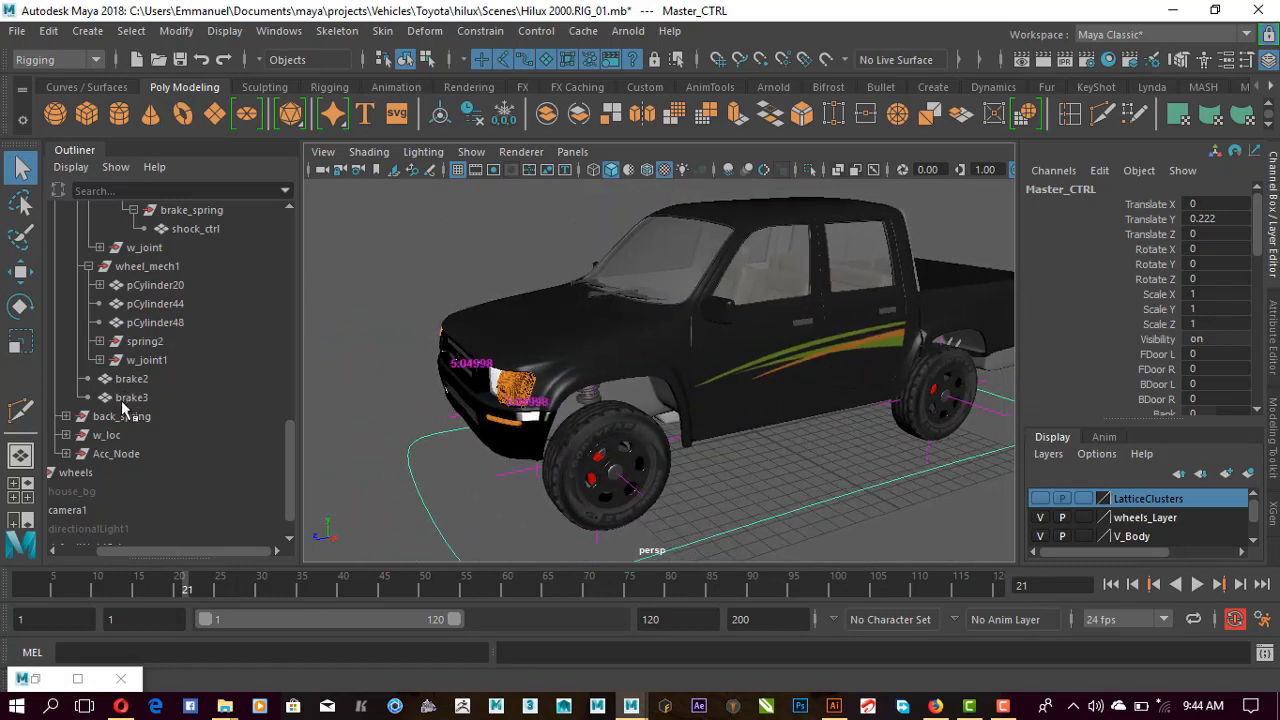
Collapse the sring and f_wheel_mech groups in the scene hierarchy
scroll(105, 395, up, 5)
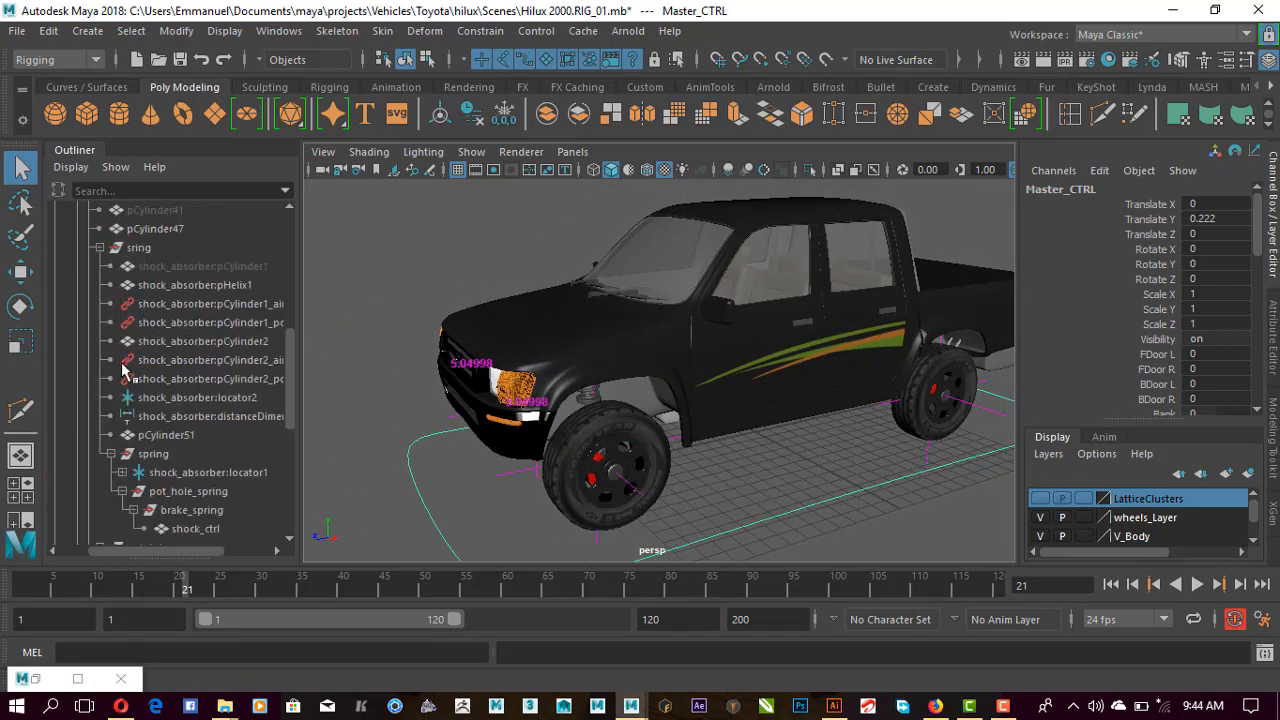
click(99, 247)
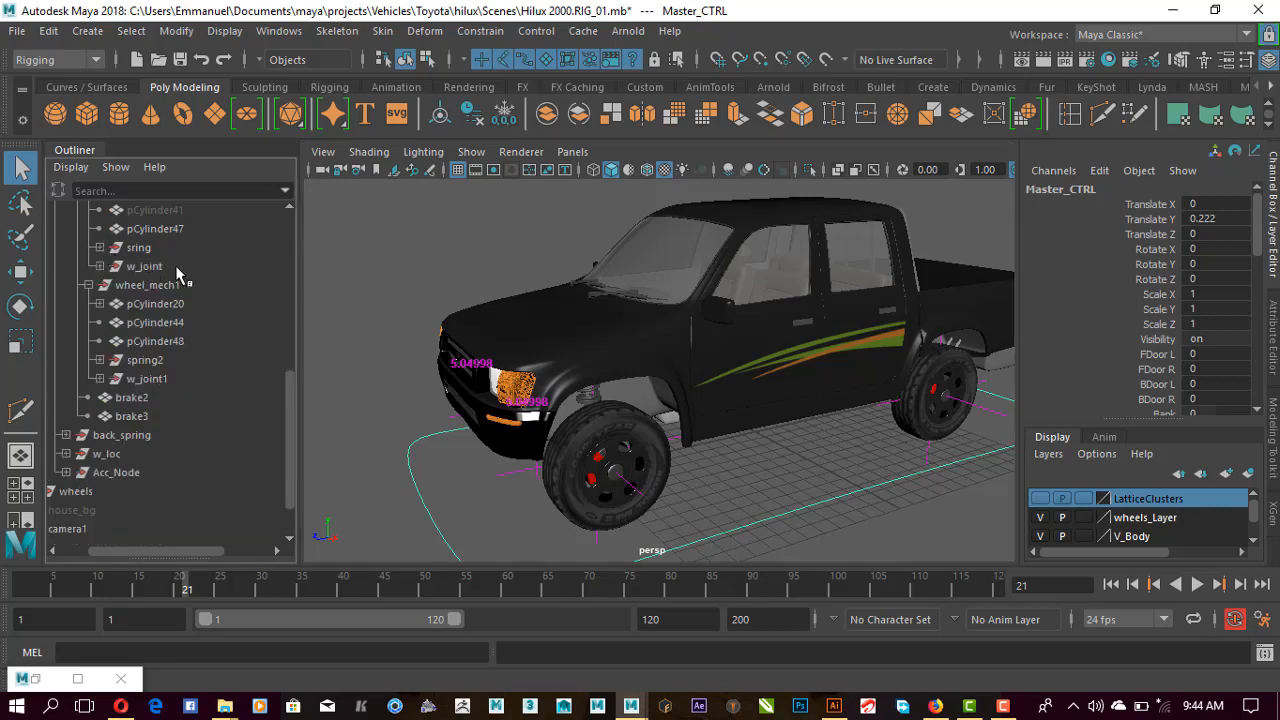
scroll(134, 306, up, 3)
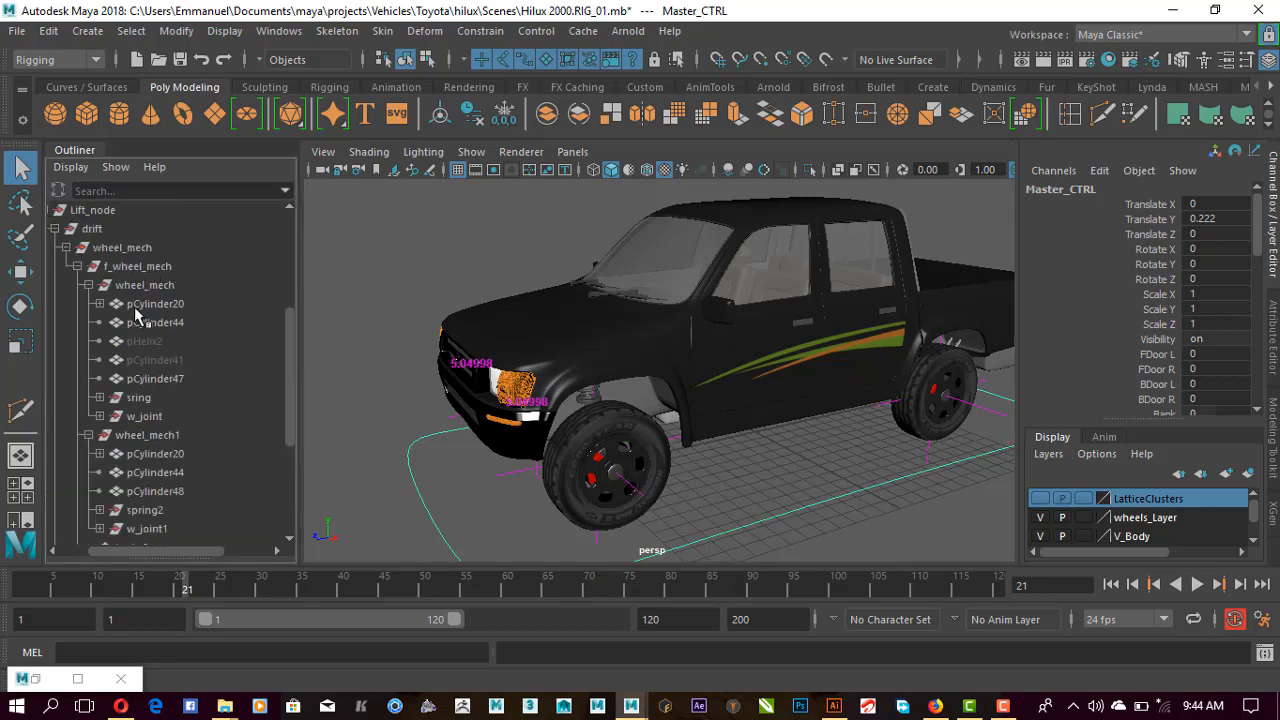
click(79, 268)
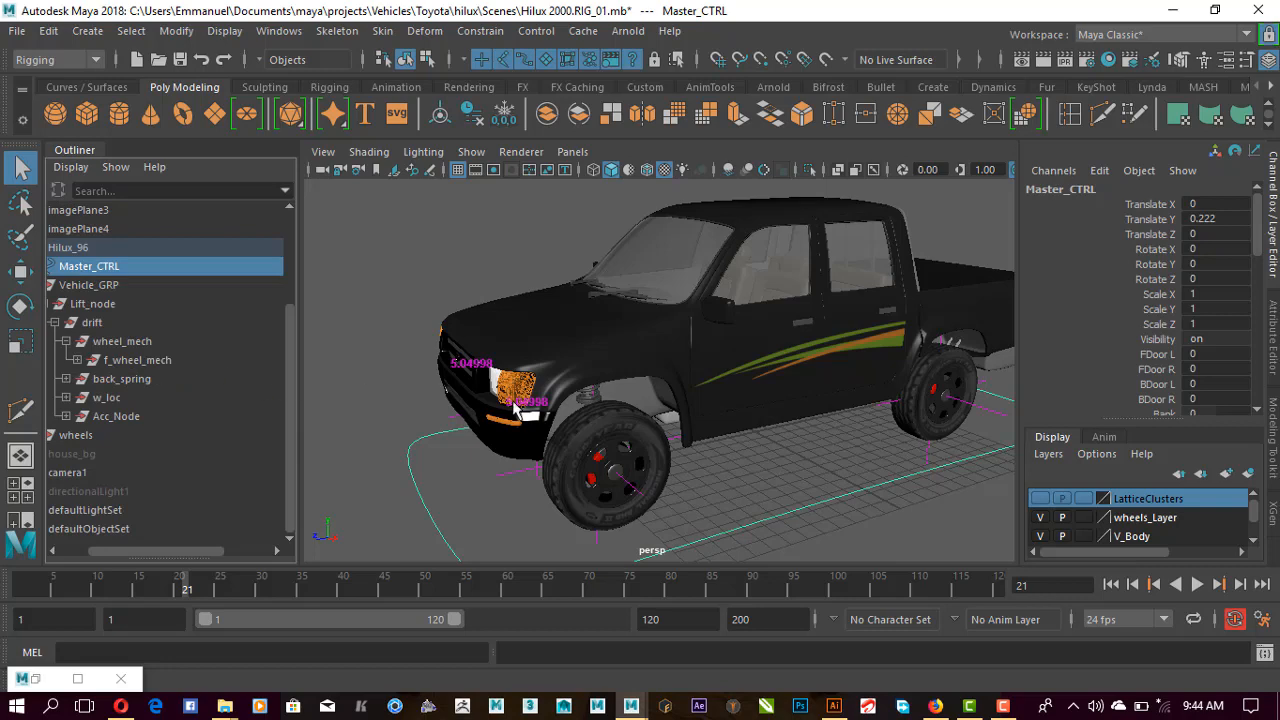
Activate the Move tool on Master_CTRL with the truck's side in view
scroll(759, 460, down, 2)
alt+drag(663, 440, 643, 432)
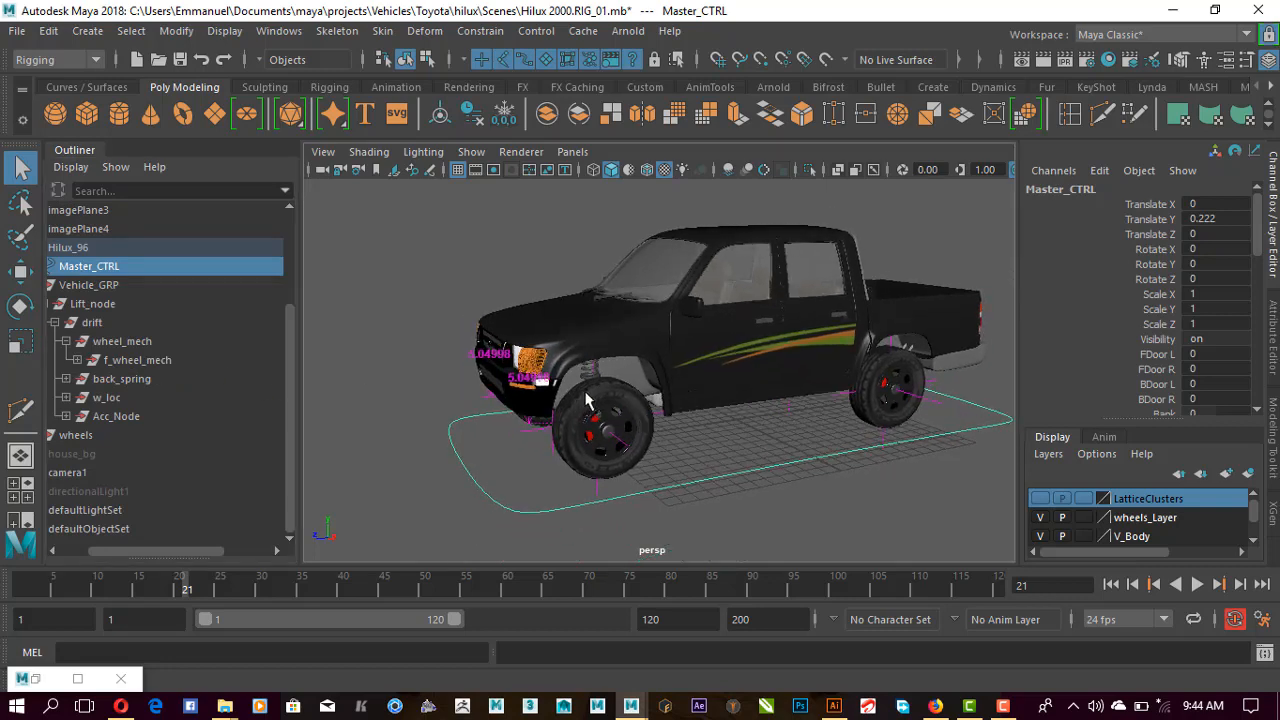
alt+middle_drag(587, 400, 626, 354)
scroll(634, 403, up, 1)
alt+drag(634, 403, 597, 414)
scroll(753, 418, down, 1)
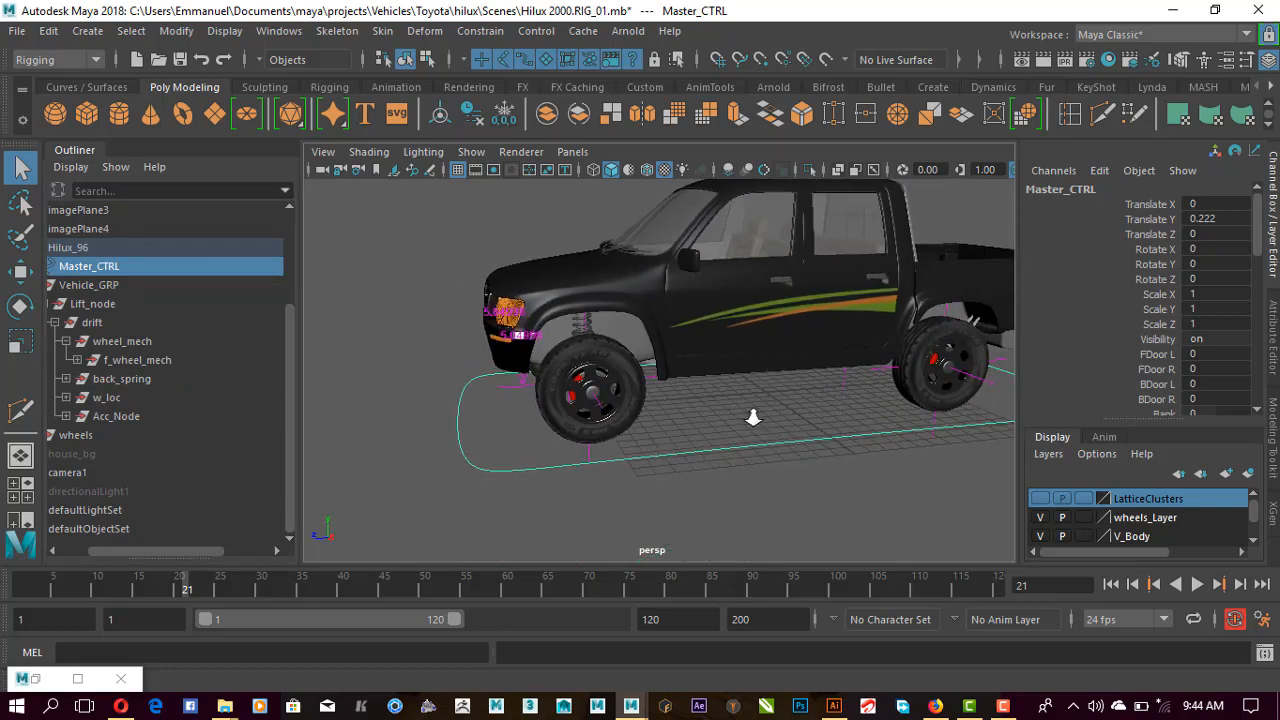
alt+drag(753, 418, 706, 443)
key(w)
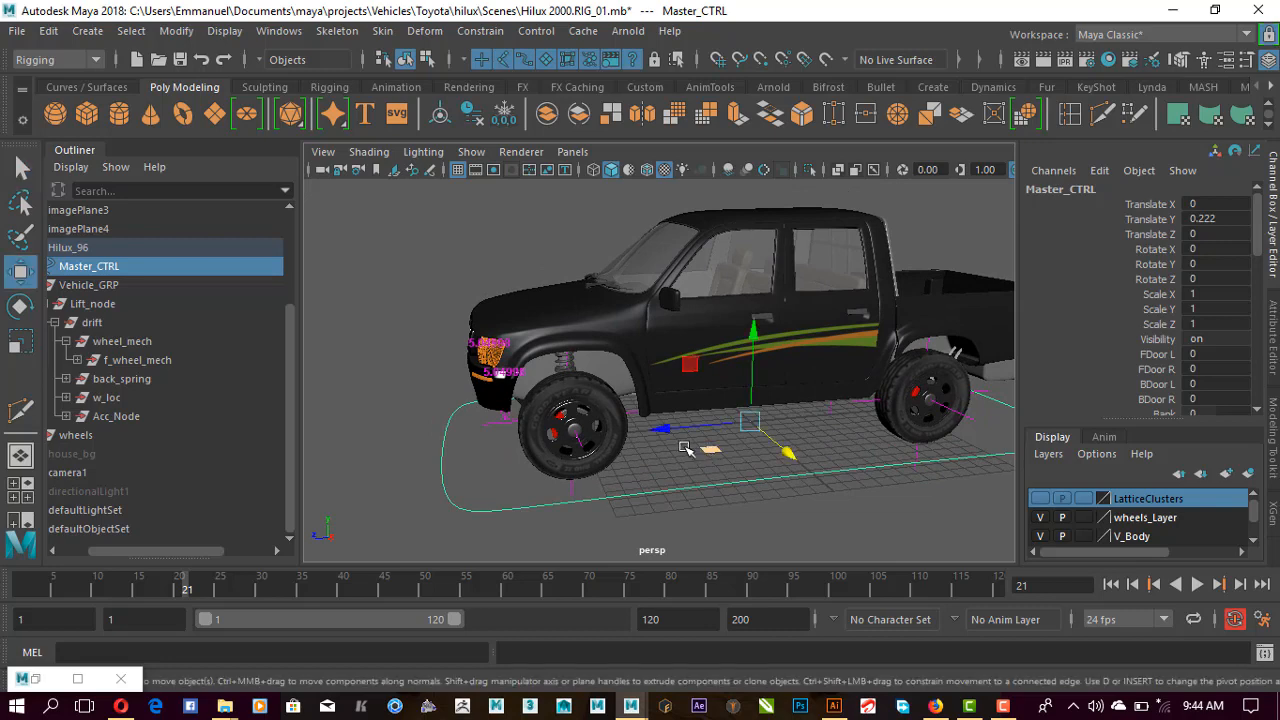
Examine the front wheel, its brake and the suspension spring up close
alt+middle_drag(684, 447, 755, 442)
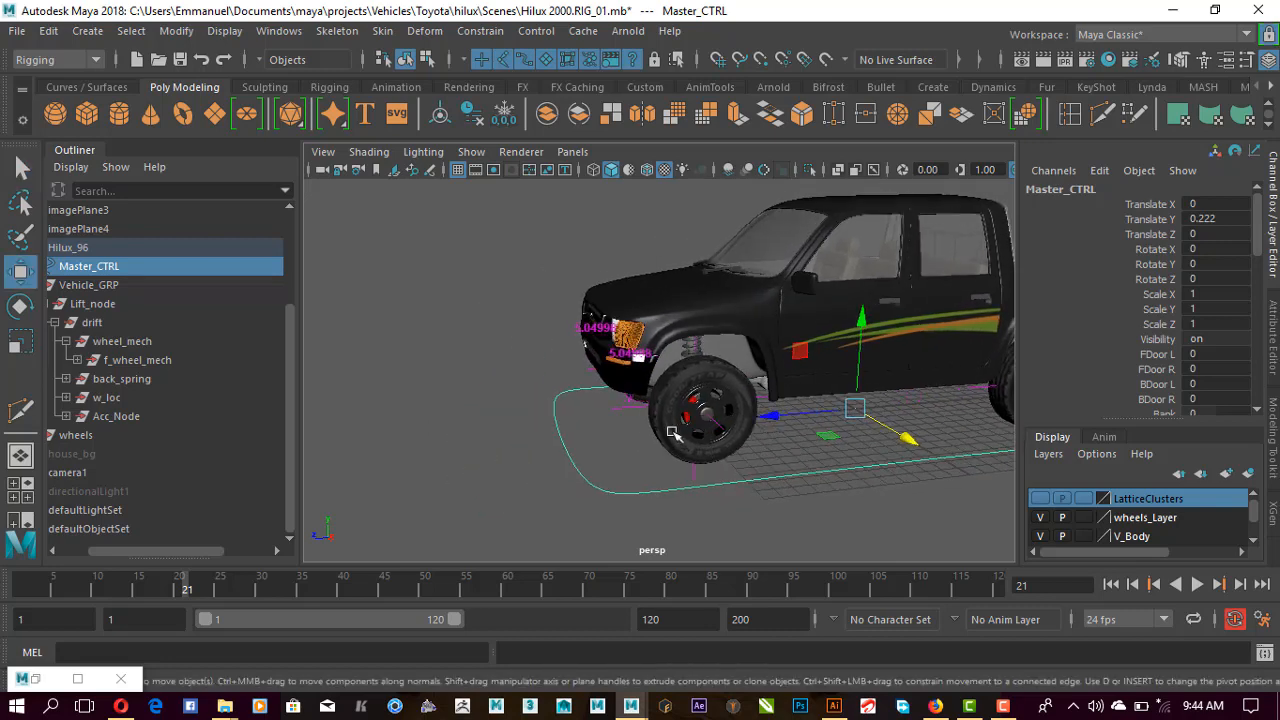
scroll(712, 470, up, 3)
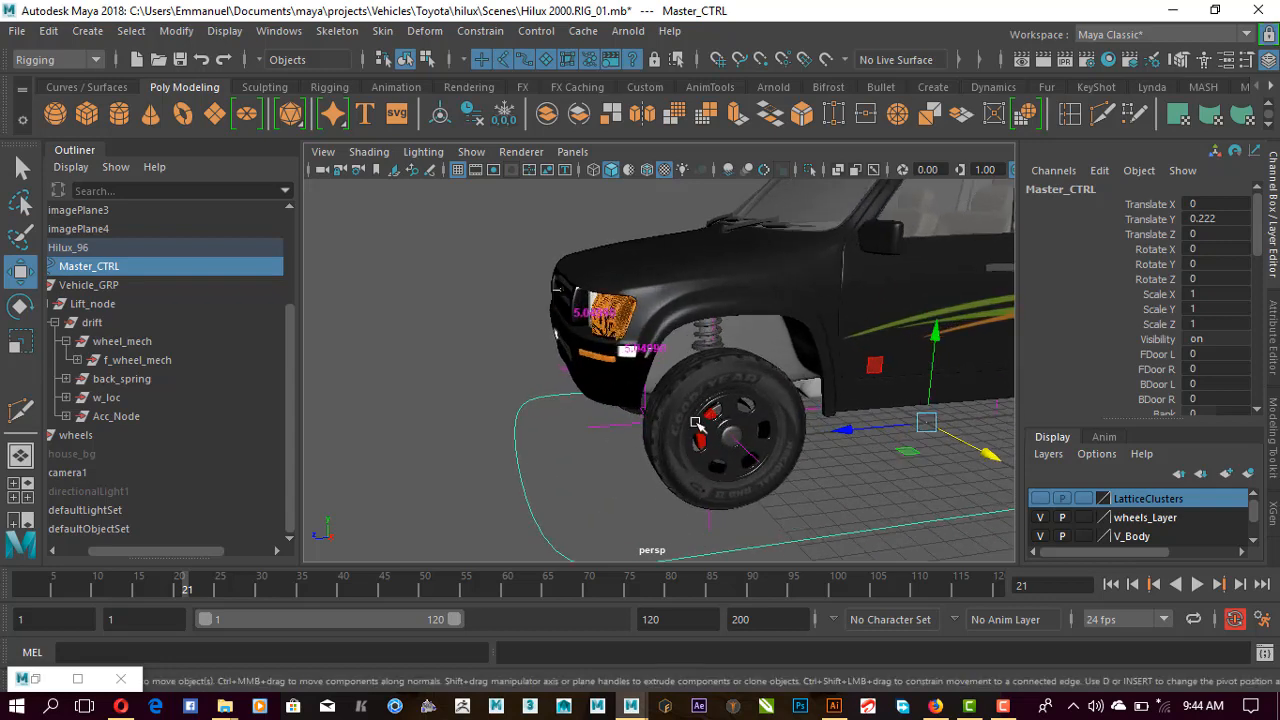
alt+middle_drag(695, 422, 654, 370)
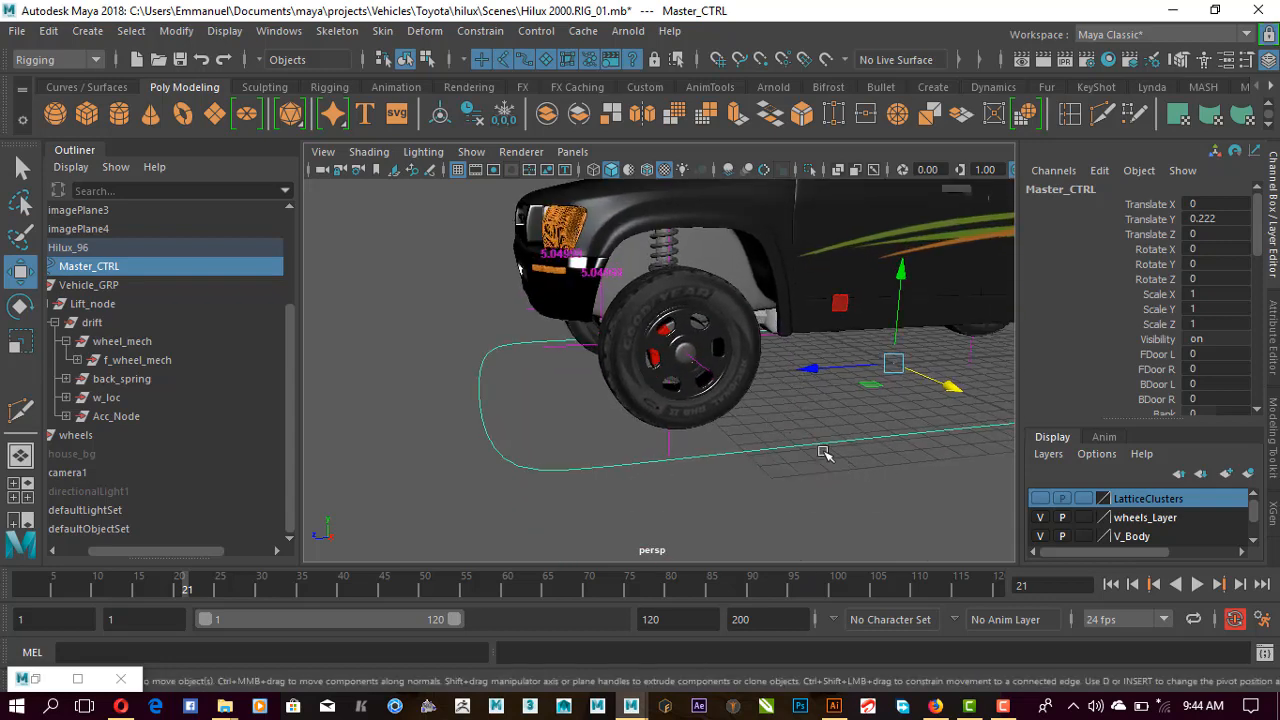
alt+right_drag(823, 453, 680, 425)
alt+right_drag(767, 420, 810, 450)
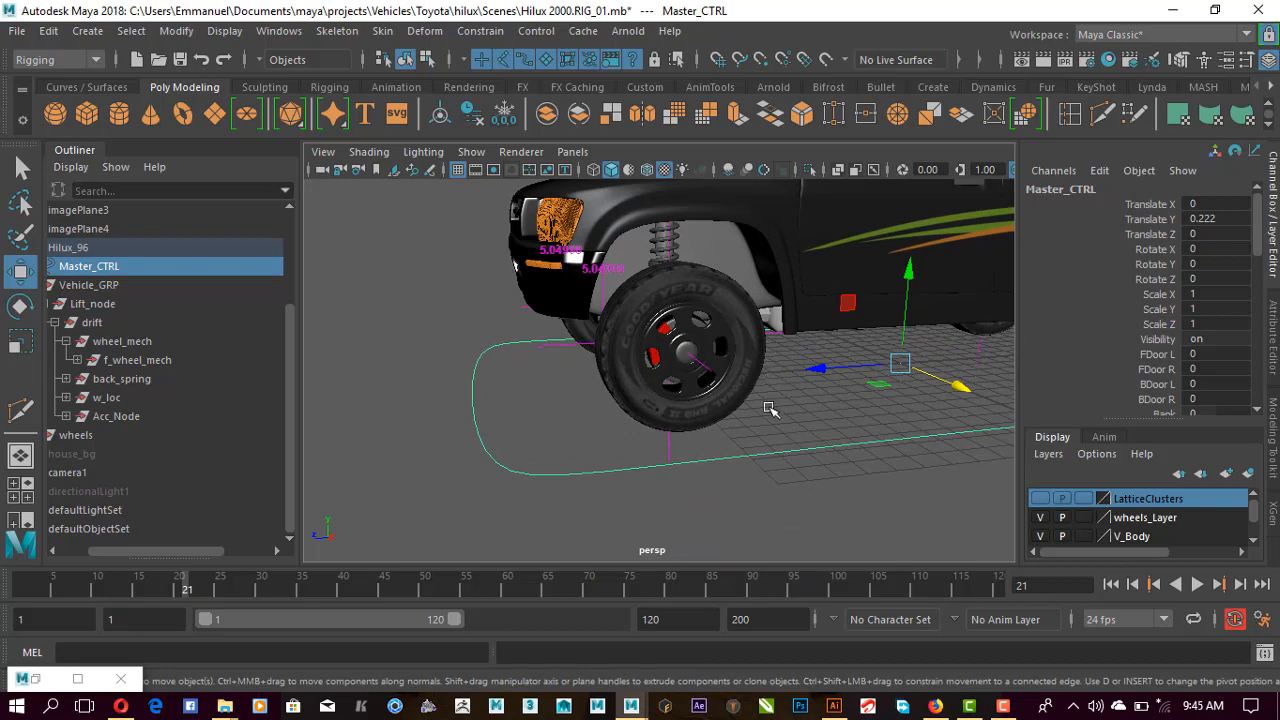
alt+drag(770, 408, 615, 395)
alt+right_drag(643, 456, 697, 466)
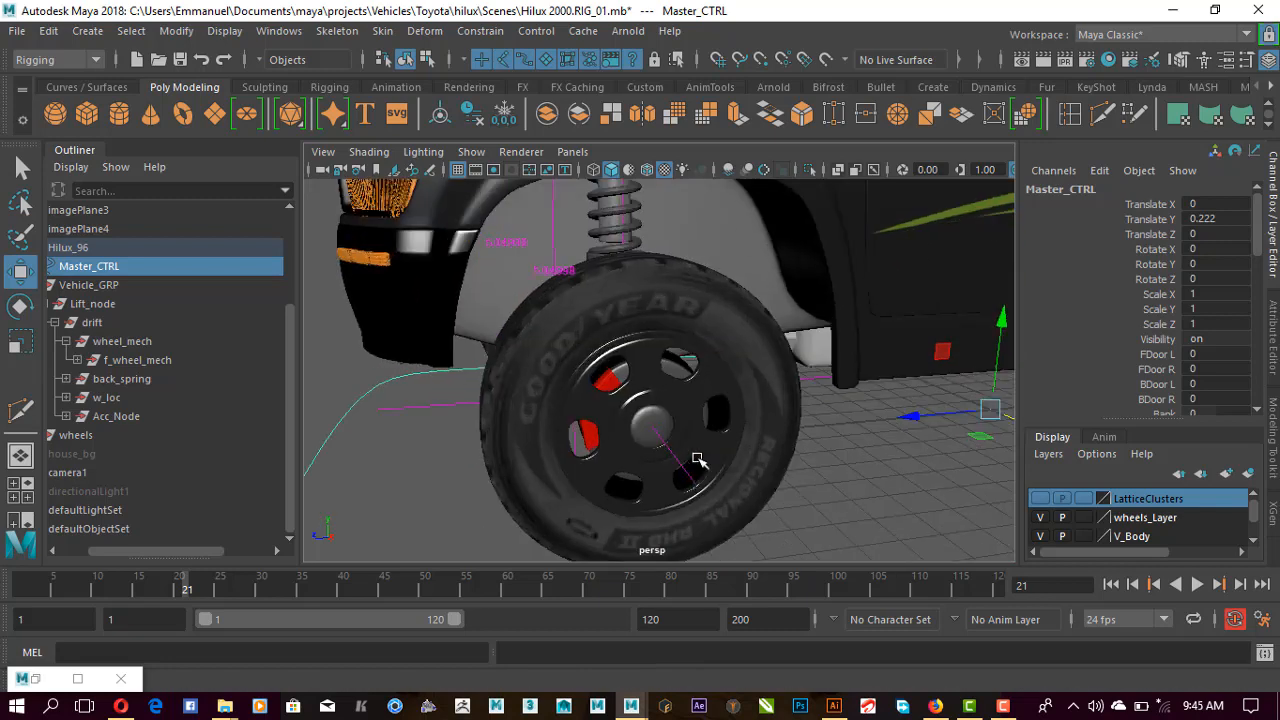
alt+drag(697, 466, 697, 449)
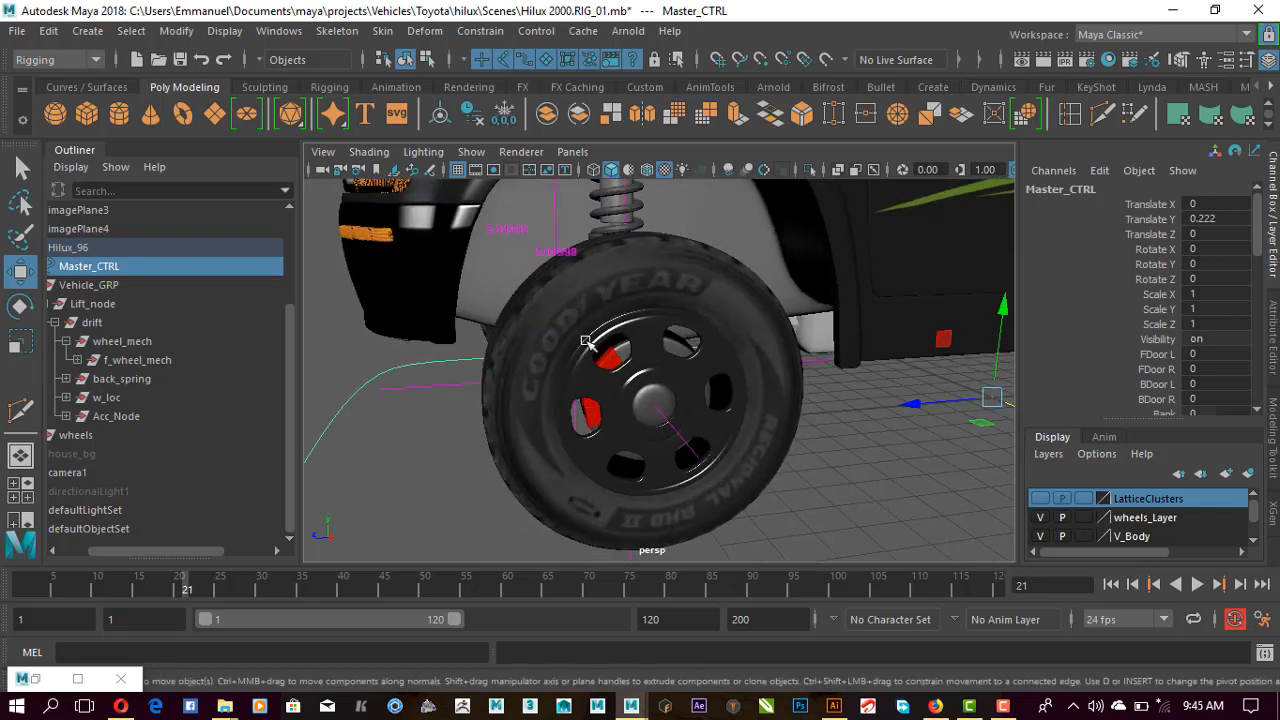
Move Master_CTRL forward along the Z axis to about 19 to test the wheel rotation
alt+right_drag(857, 428, 715, 421)
alt+right_drag(866, 457, 728, 472)
alt+drag(728, 472, 829, 356)
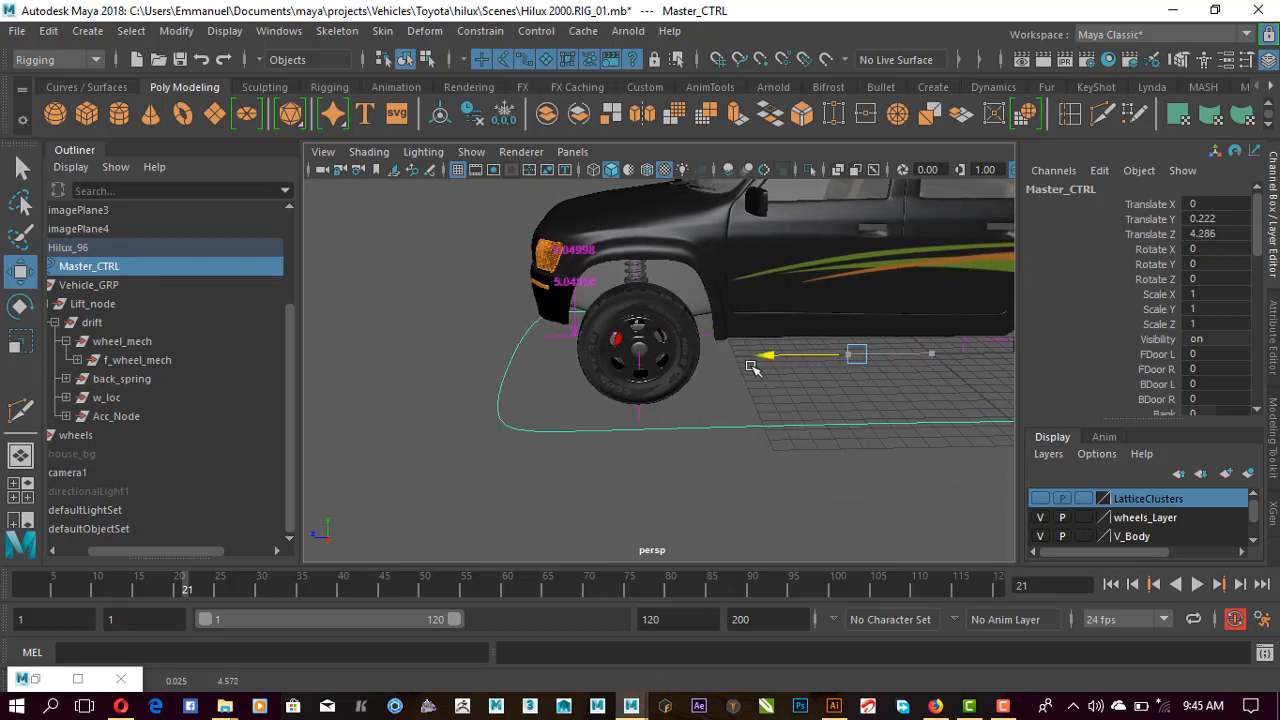
mouse_move(752, 367)
mouse_down()
mouse_move(534, 380)
mouse_move(735, 374)
mouse_up()
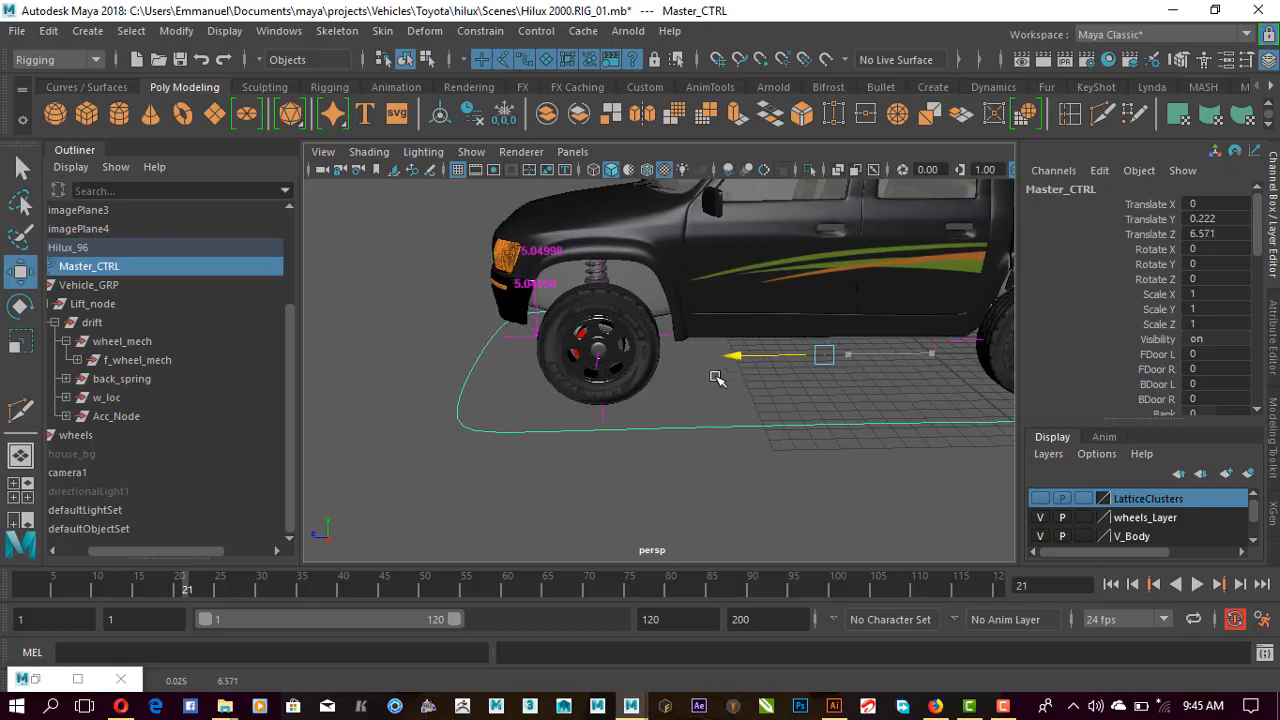
drag(684, 375, 797, 395)
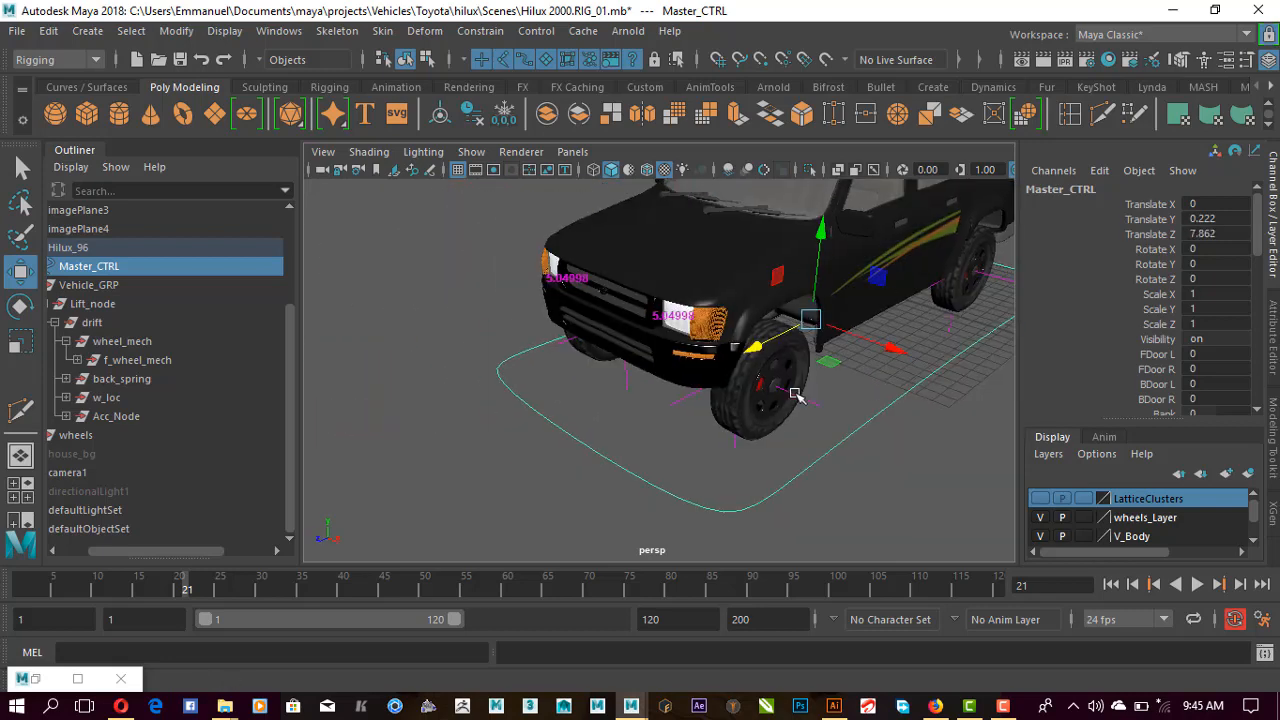
alt+right_drag(797, 395, 750, 426)
alt+middle_drag(764, 443, 757, 358)
middle_drag(663, 352, 643, 361)
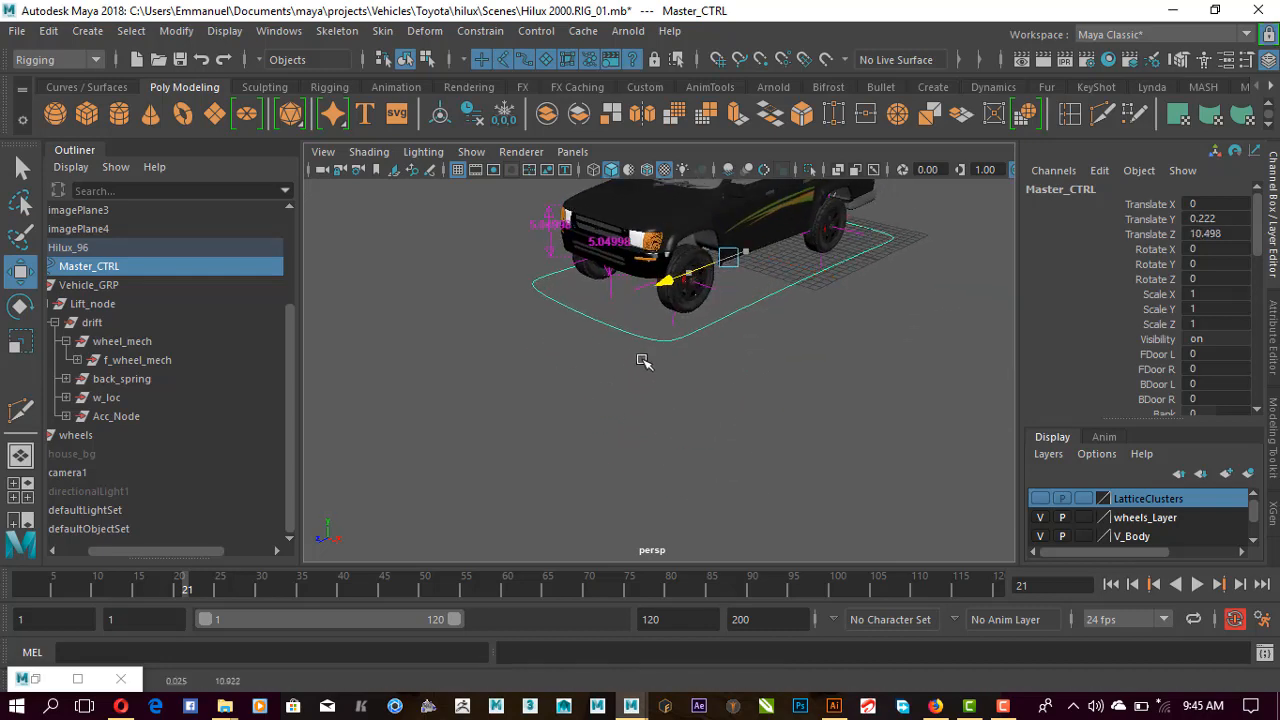
alt+right_drag(731, 391, 740, 346)
alt+middle_drag(740, 346, 700, 429)
middle_drag(690, 356, 571, 398)
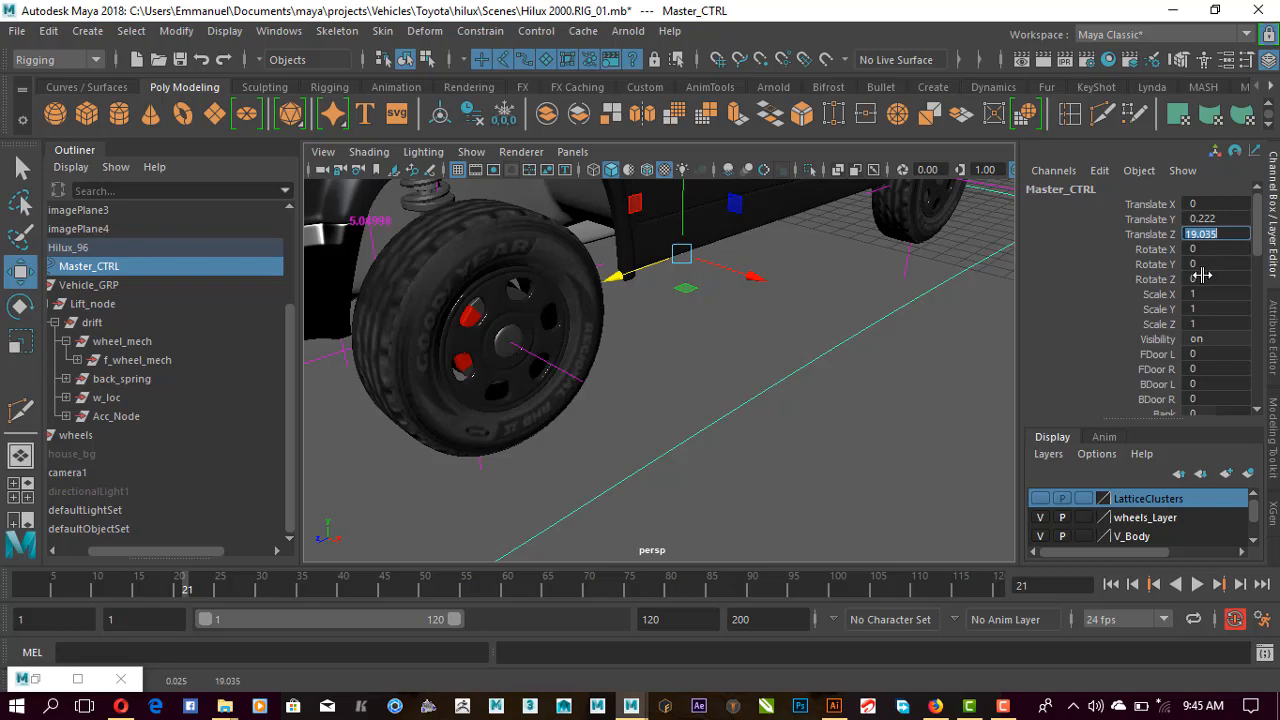
Reset Master_CTRL's Translate Z to 0 and bring the whole truck back into view
key(Return)
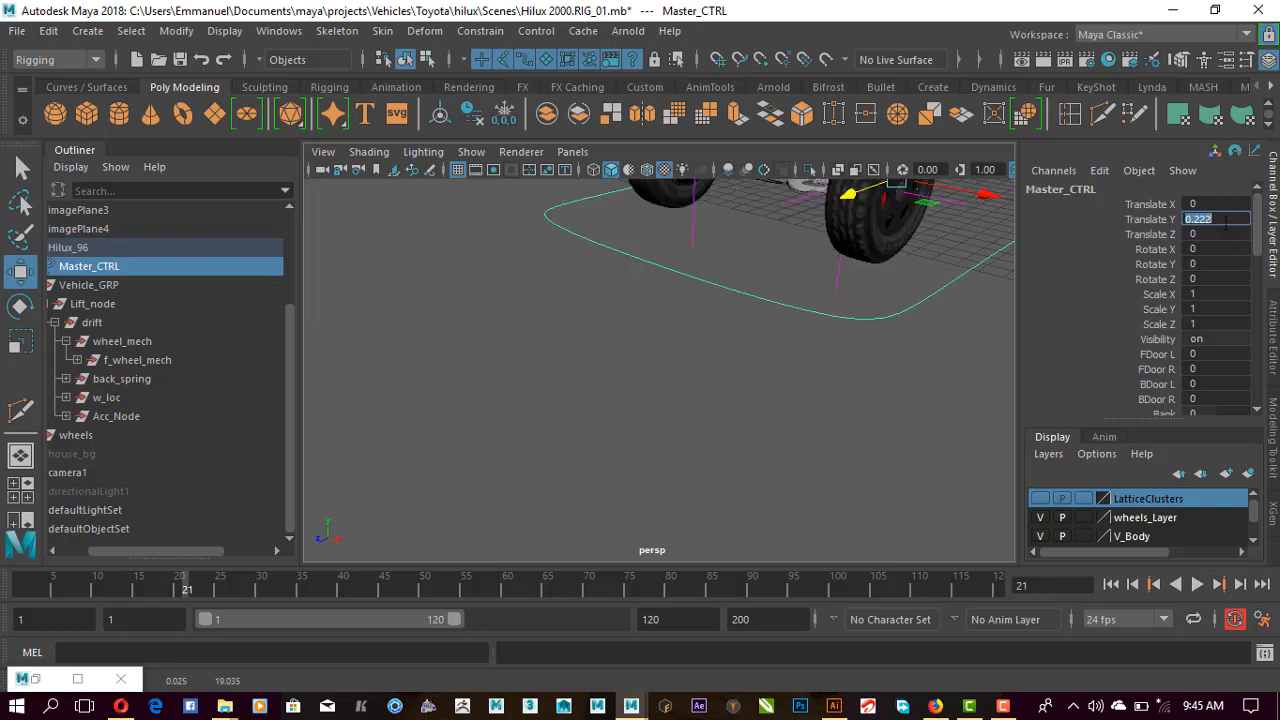
alt+drag(925, 384, 674, 363)
alt+middle_drag(878, 336, 702, 450)
scroll(702, 450, down, 3)
alt+drag(748, 437, 601, 424)
scroll(654, 437, up, 4)
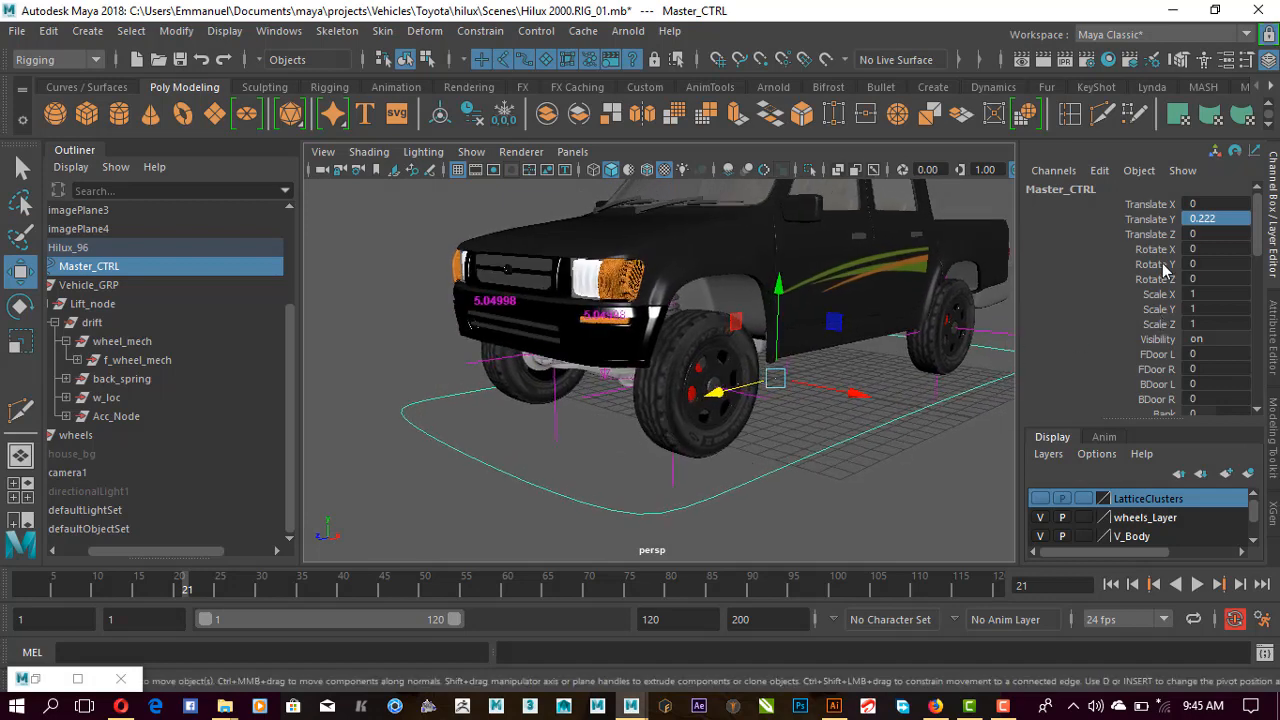
Show Master_CTRL's custom door, brake and steering attributes, and collapse the Outliner to enlarge the view of the truck's rear
scroll(1158, 285, down, 3)
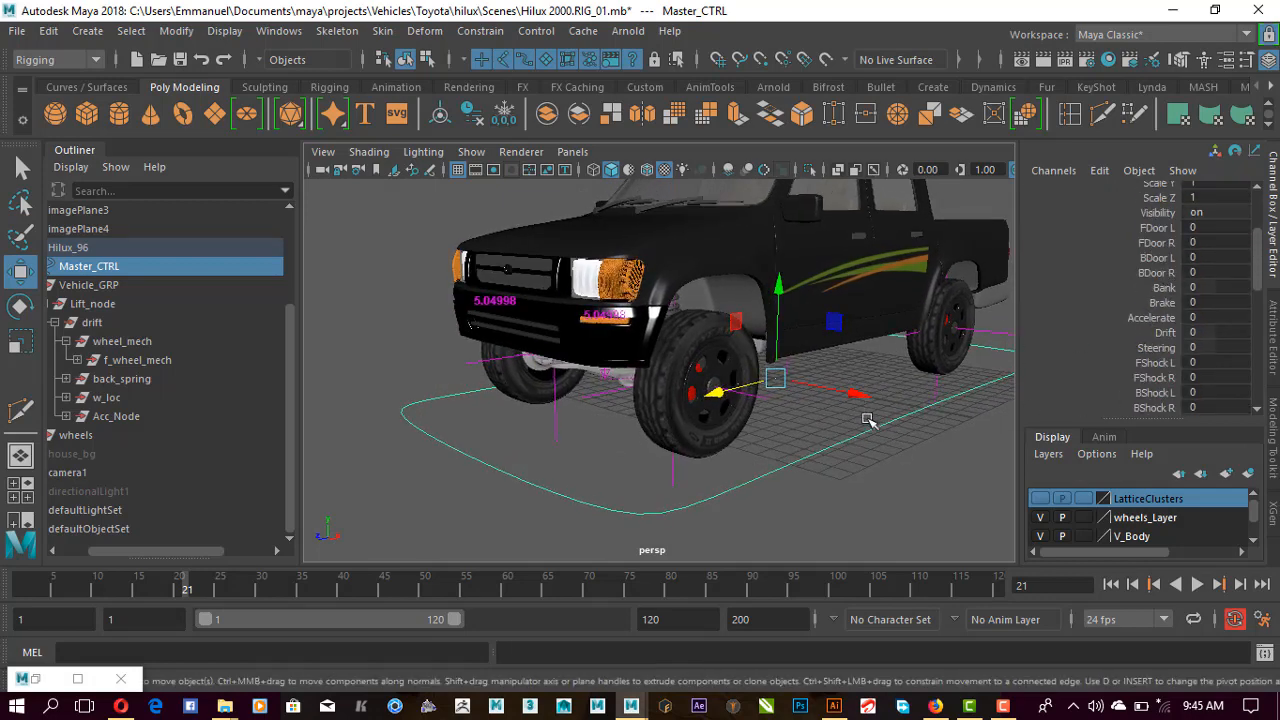
alt+drag(868, 421, 1035, 406)
mouse_move(820, 435)
alt+mouse_down()
mouse_move(771, 471)
mouse_move(745, 462)
mouse_move(834, 440)
alt+mouse_up()
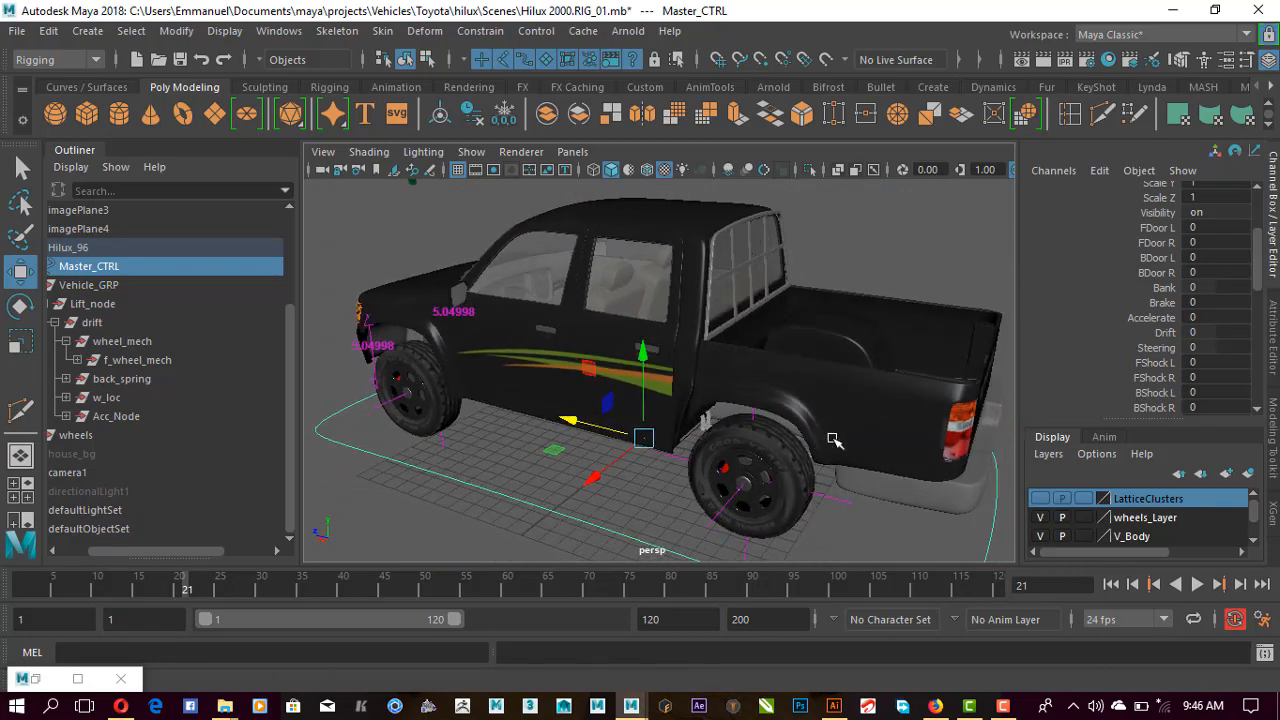
click(100, 158)
alt+drag(734, 380, 772, 360)
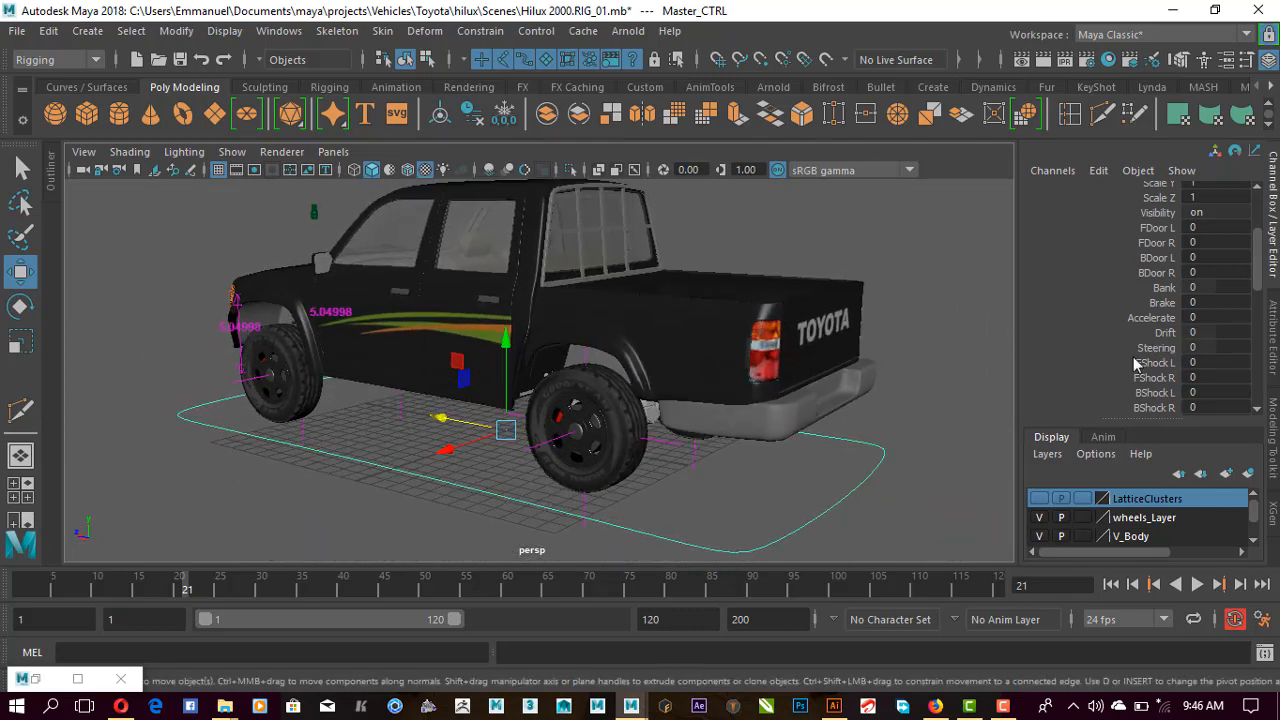
alt+drag(810, 403, 668, 381)
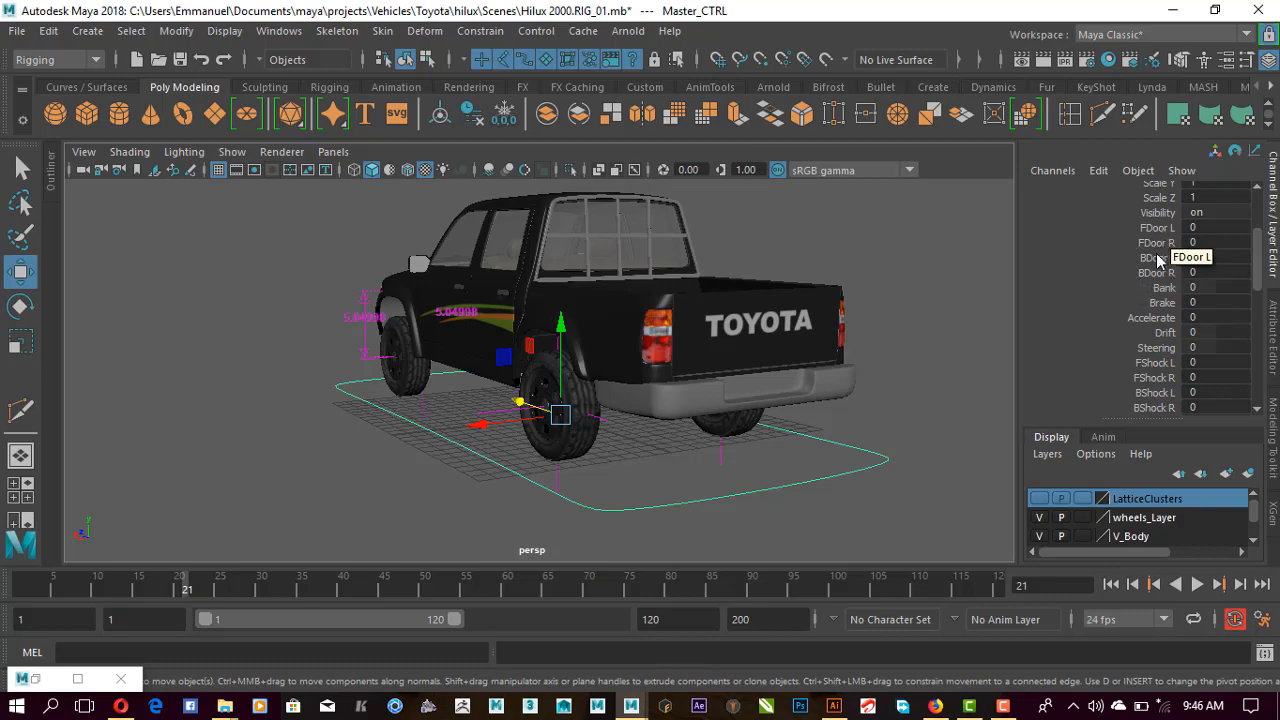
alt+middle_drag(774, 283, 783, 316)
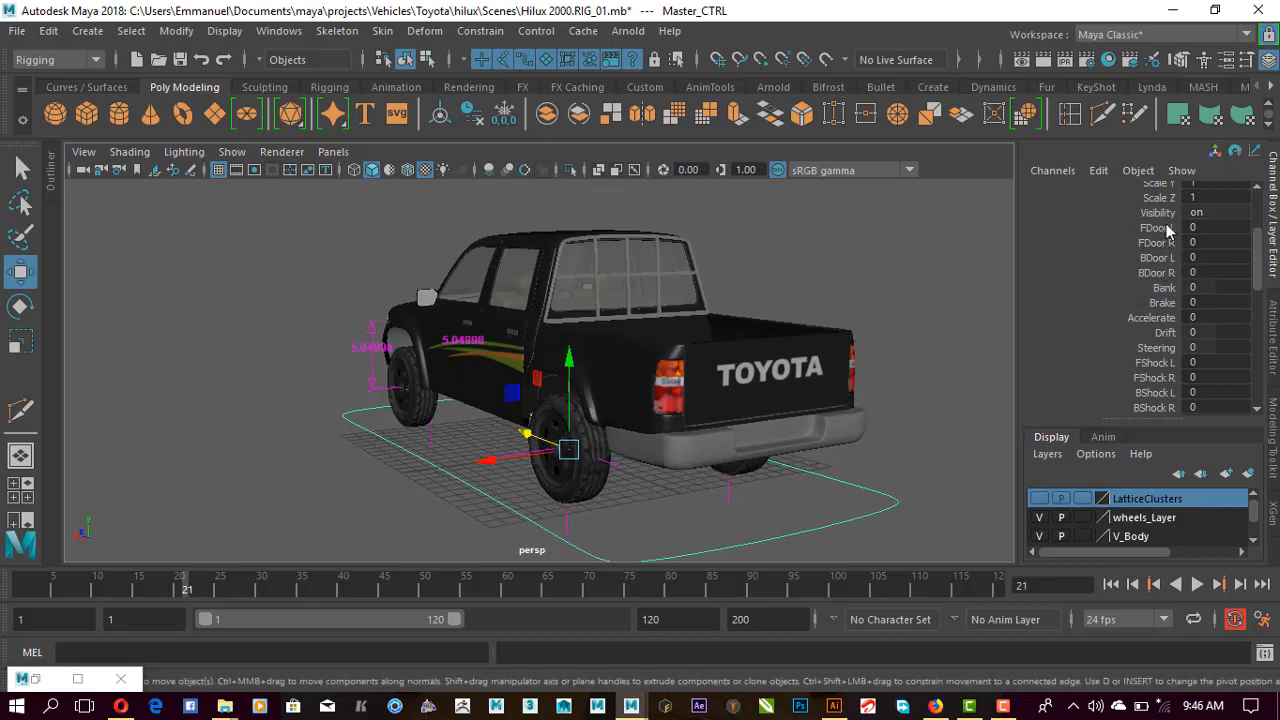
Open all four truck doors by setting FDoor L, FDoor R, BDoor L and BDoor R together to 8.6, and inspect the interior
drag(1165, 229, 1172, 273)
alt+middle_drag(648, 305, 735, 280)
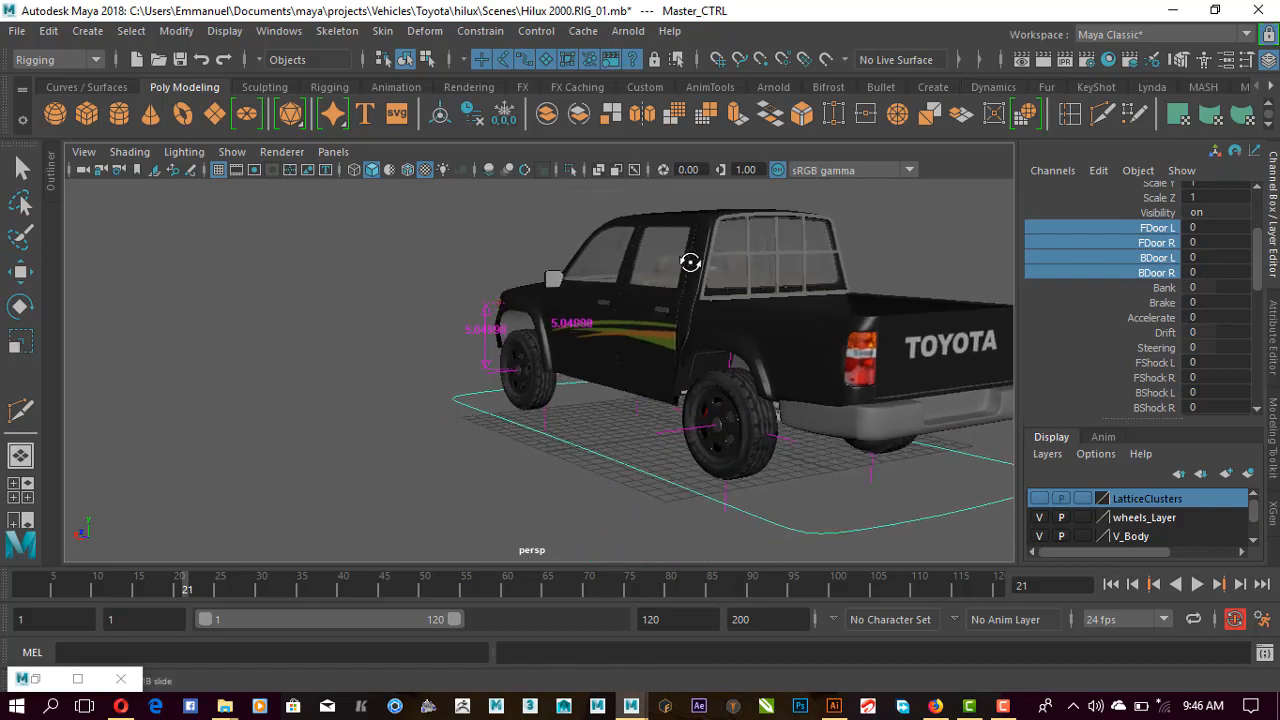
alt+drag(691, 263, 728, 278)
alt+middle_drag(663, 349, 600, 364)
alt+right_drag(600, 364, 674, 383)
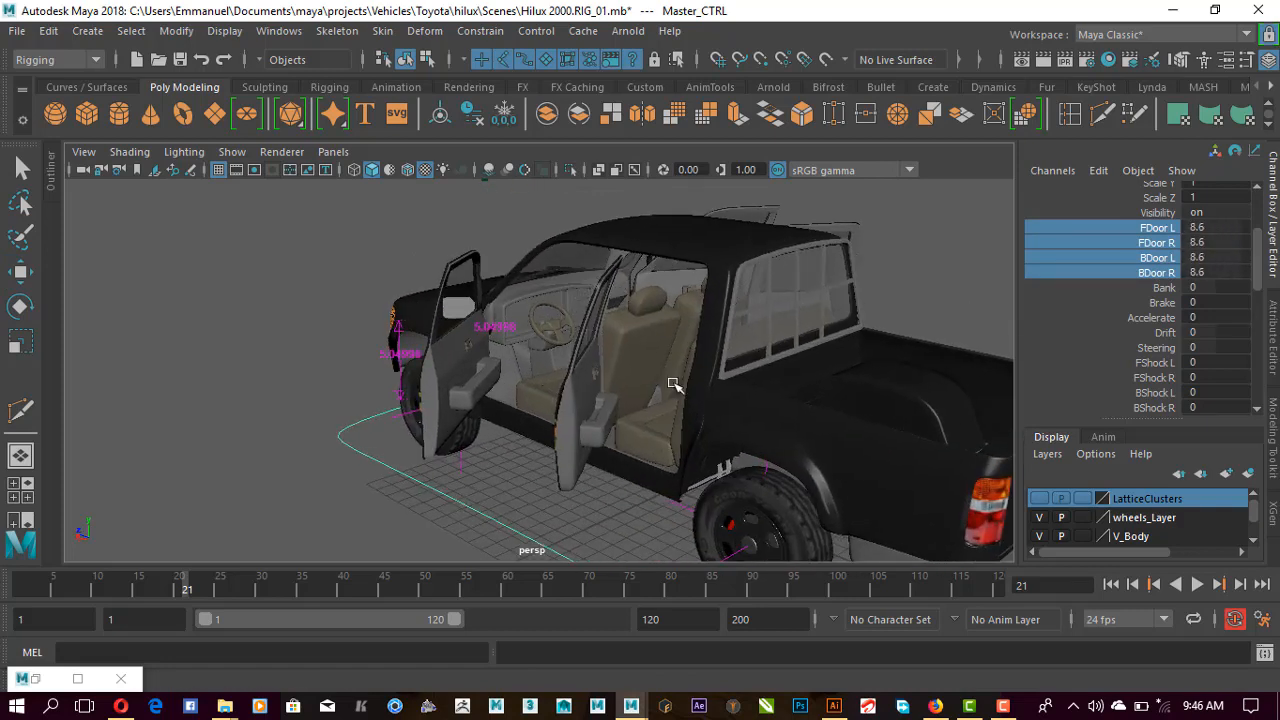
alt+drag(674, 383, 617, 394)
alt+right_drag(617, 394, 636, 372)
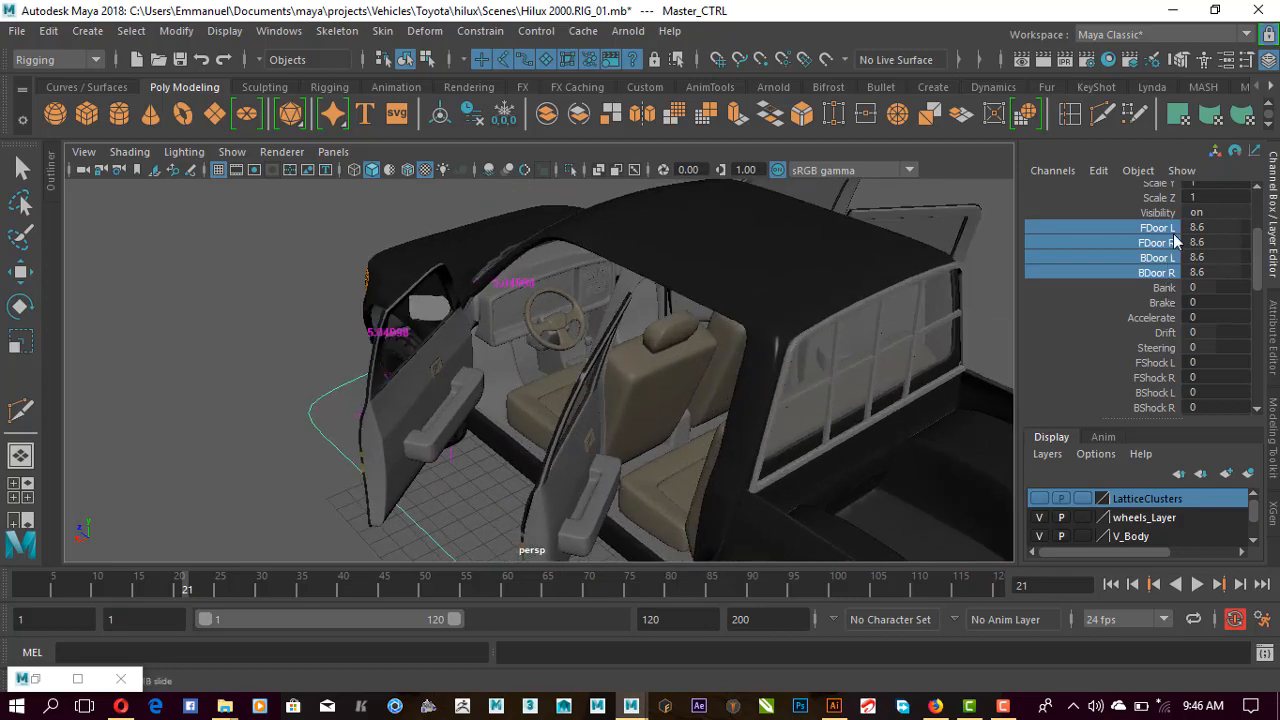
alt+middle_drag(730, 347, 708, 329)
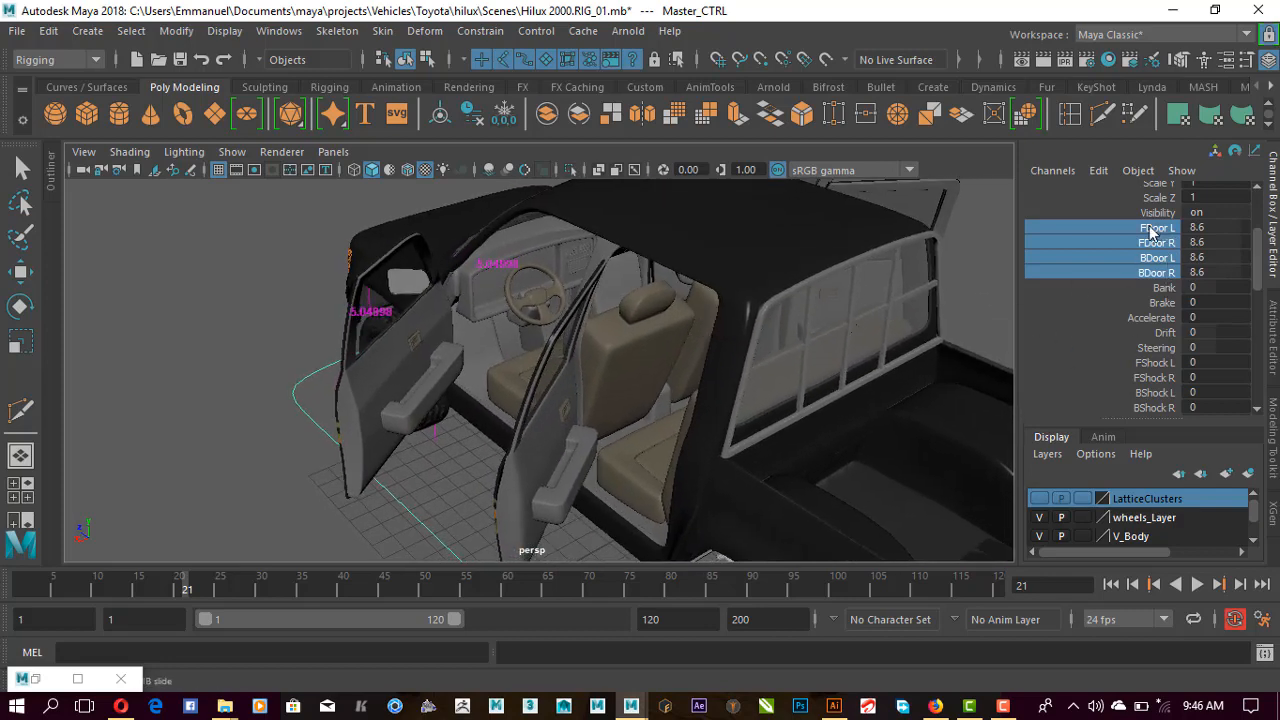
alt+middle_drag(668, 398, 652, 387)
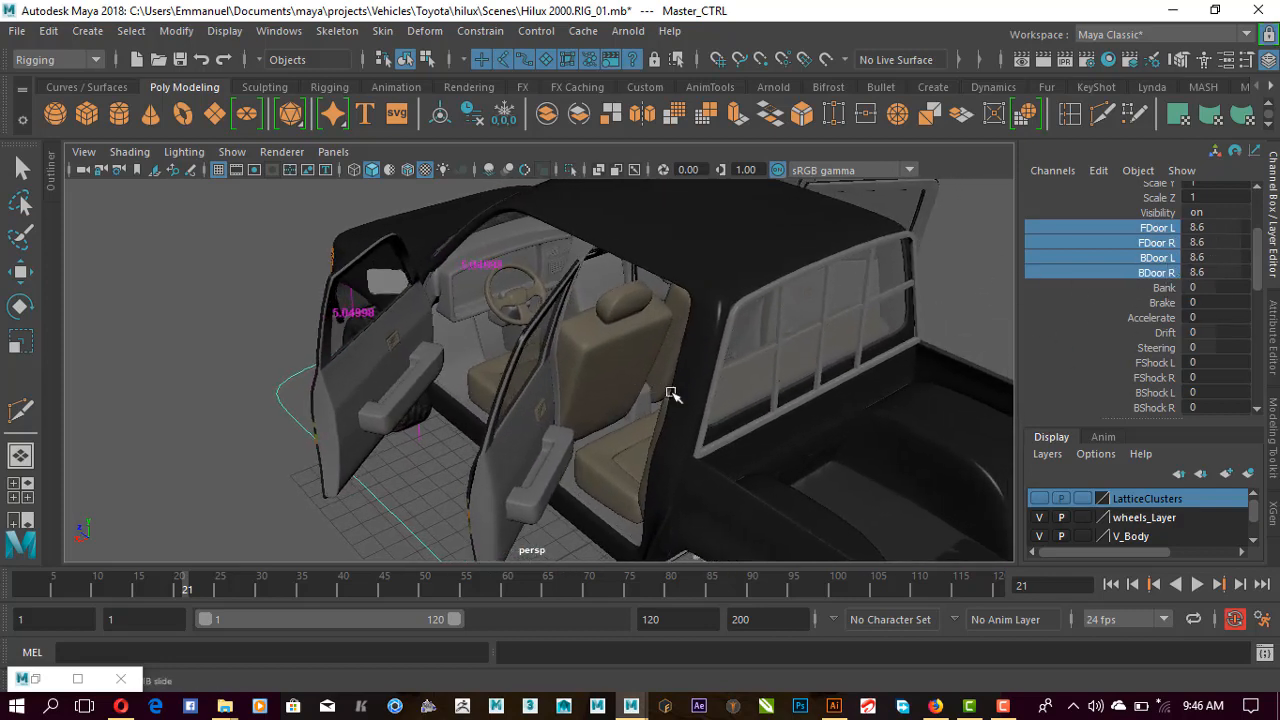
Open the four doors fully by raising FDoor L, FDoor R, BDoor L and BDoor R together to 10
alt+middle_drag(600, 430, 626, 418)
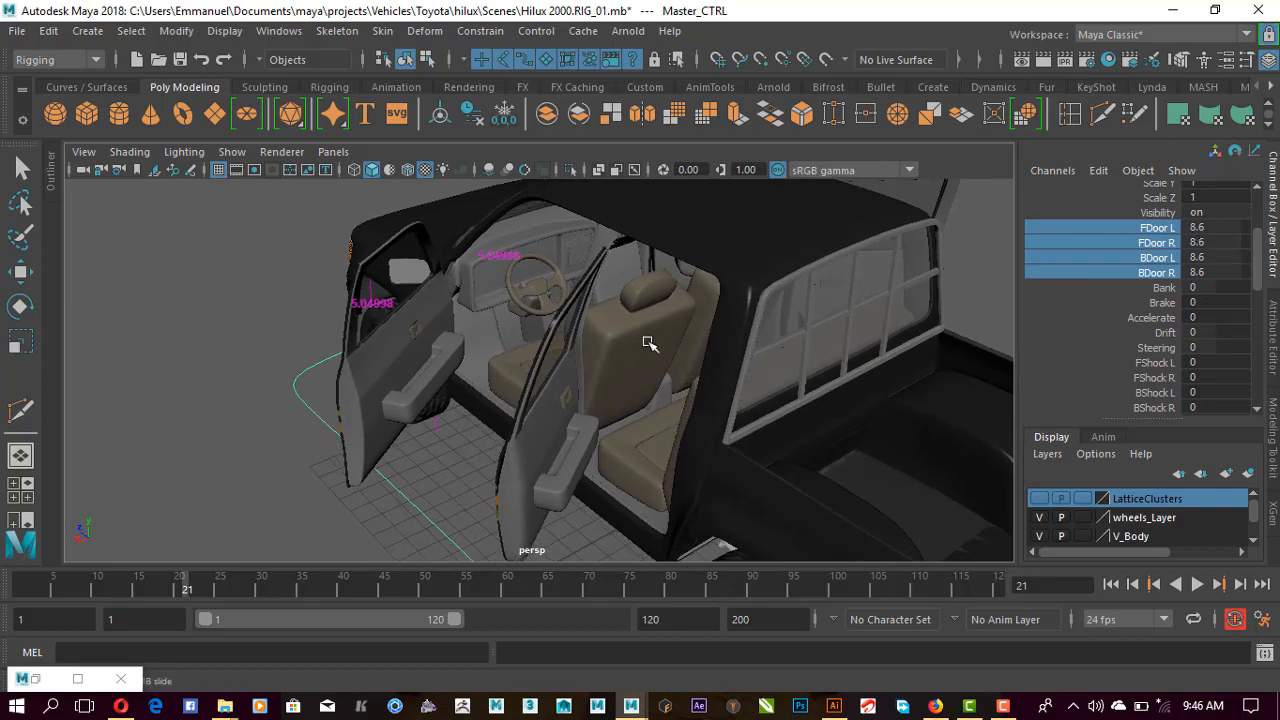
alt+middle_drag(635, 366, 651, 348)
alt+drag(597, 346, 805, 357)
middle_drag(709, 398, 757, 357)
alt+drag(700, 358, 600, 405)
alt+right_drag(620, 395, 727, 362)
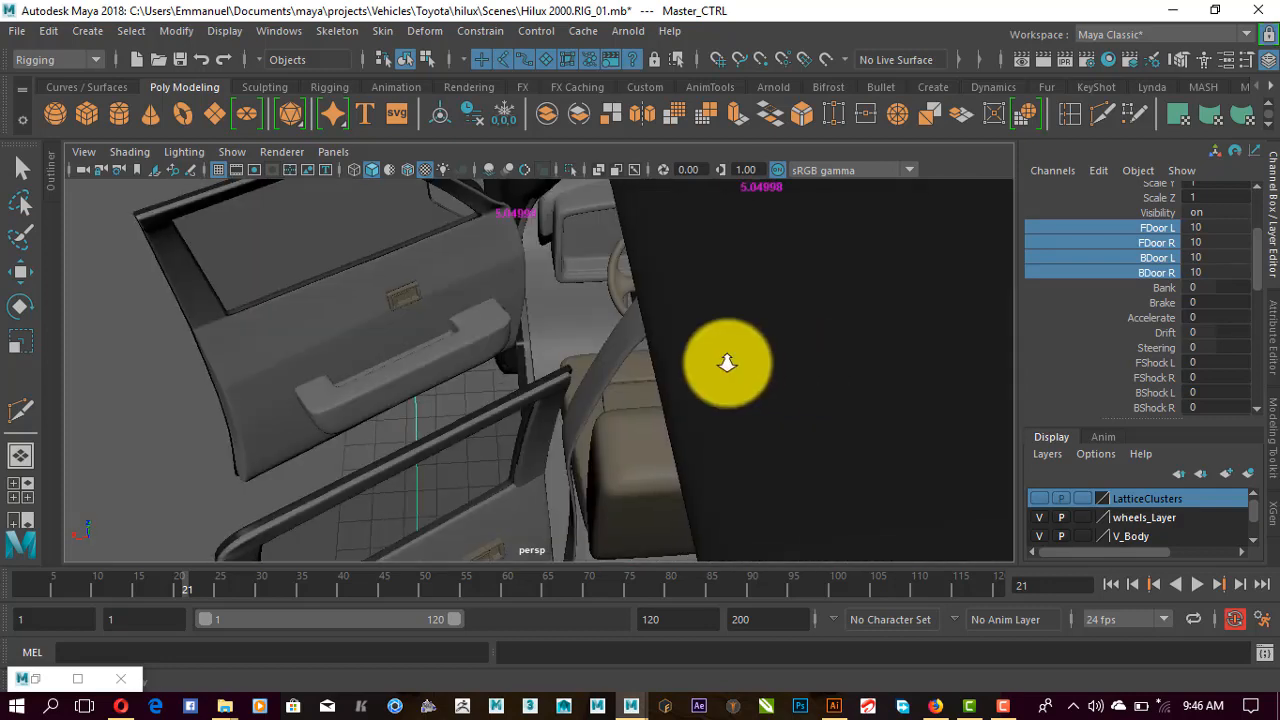
Inspect the cab interior through the open doors, including the dashboard, steering wheel, seats and door panels, and the truck's side
alt+drag(727, 362, 557, 329)
alt+right_drag(557, 329, 680, 320)
alt+middle_drag(680, 320, 595, 358)
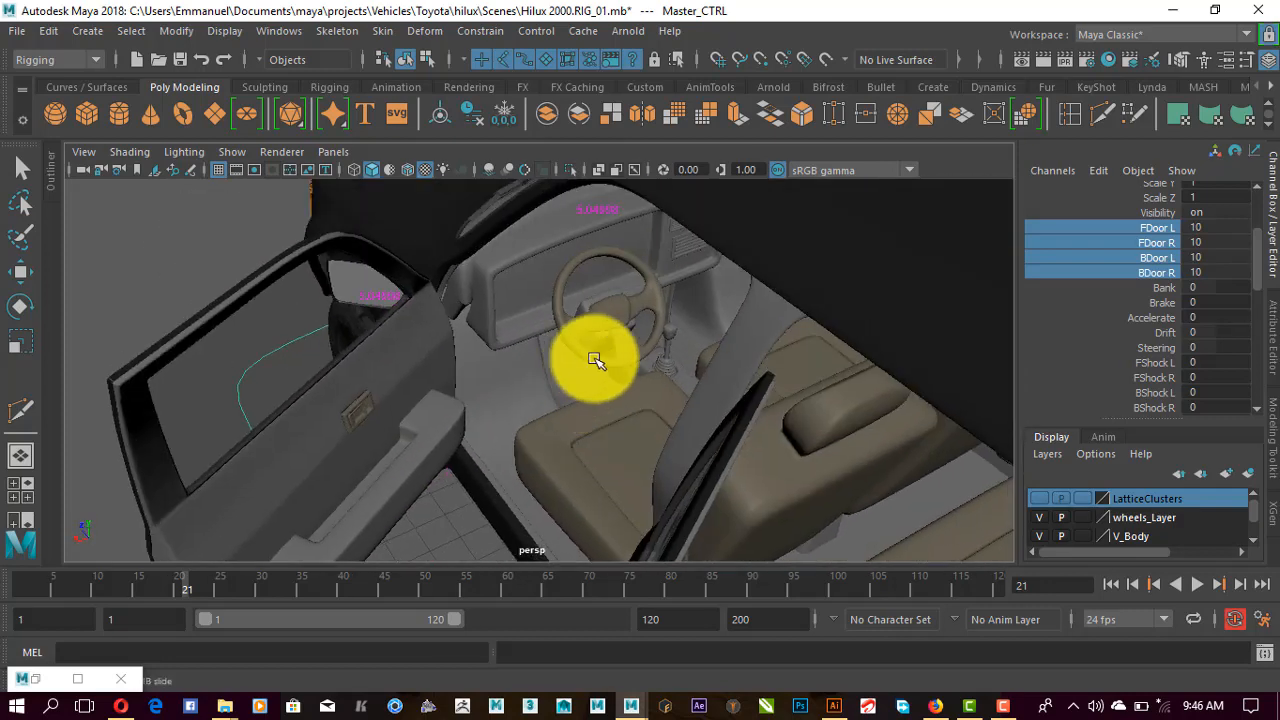
alt+drag(595, 358, 626, 340)
alt+right_drag(626, 340, 677, 366)
alt+middle_drag(677, 366, 737, 311)
alt+drag(610, 318, 490, 327)
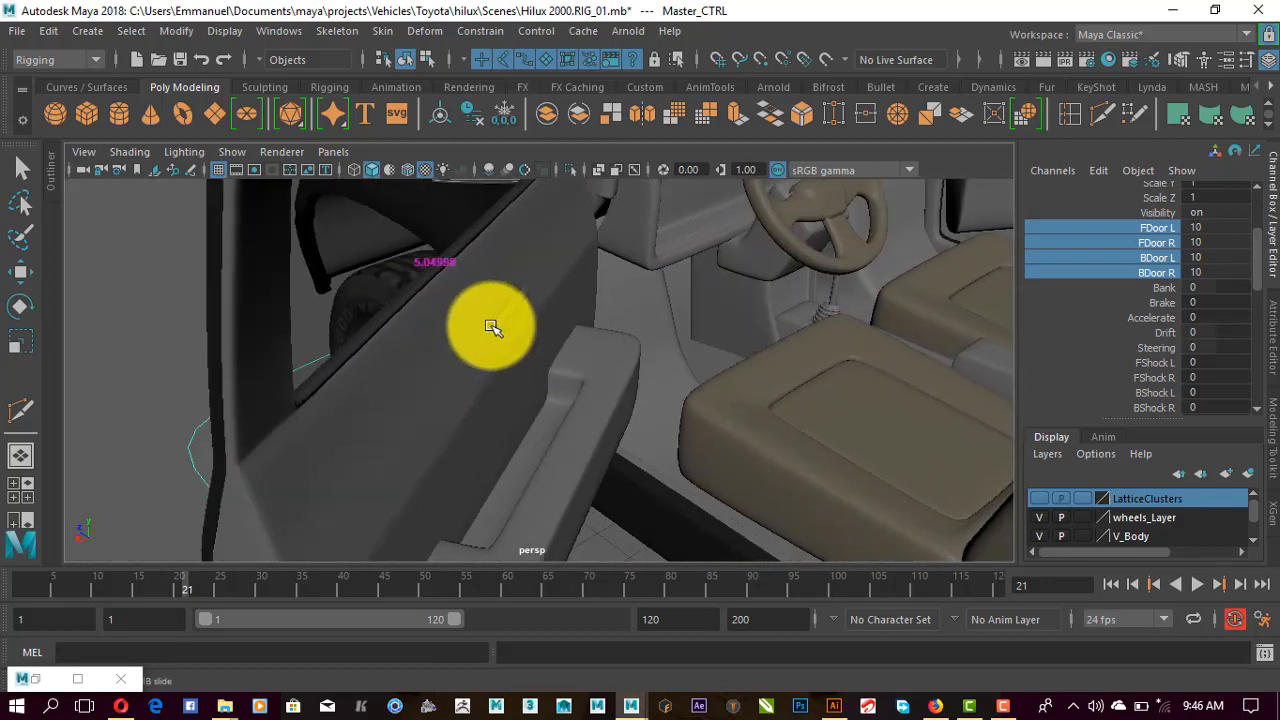
alt+middle_drag(693, 381, 628, 424)
middle_drag(720, 393, 766, 384)
alt+drag(769, 357, 800, 340)
Close all four doors by setting FDoor L, FDoor R, BDoor L and BDoor R together to 0
drag(1214, 230, 1216, 263)
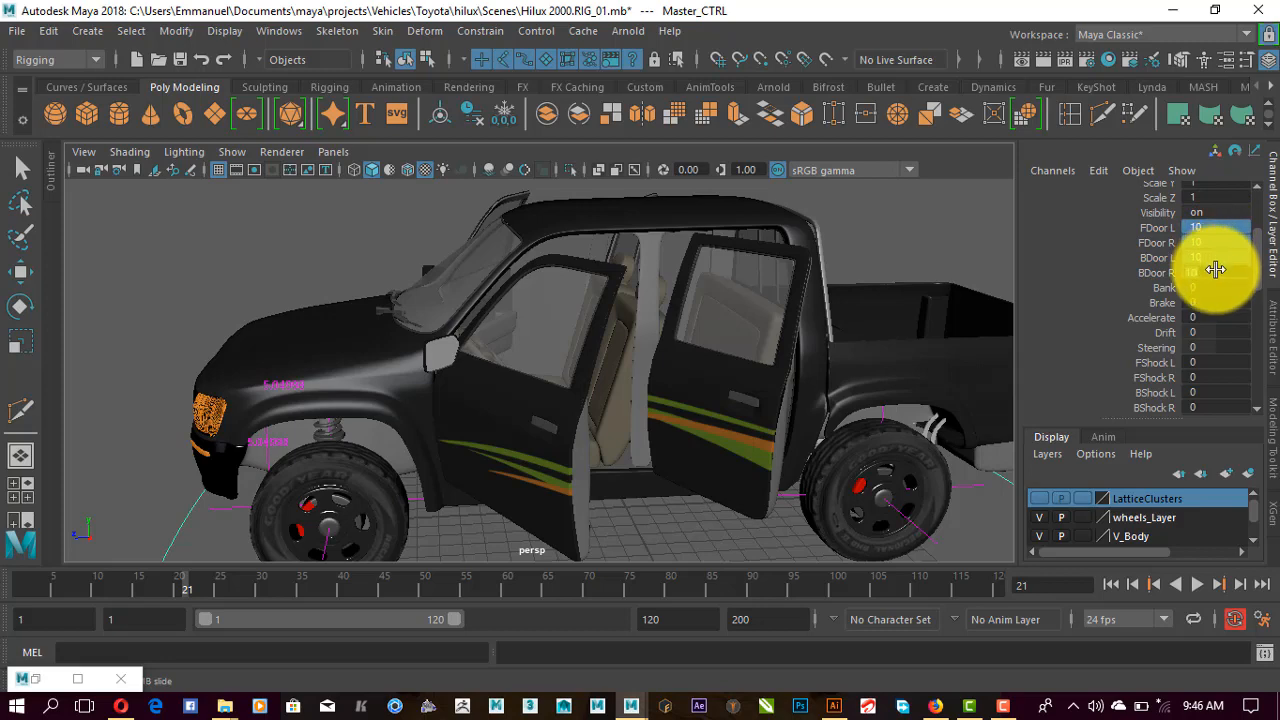
text(0)
key(Return)
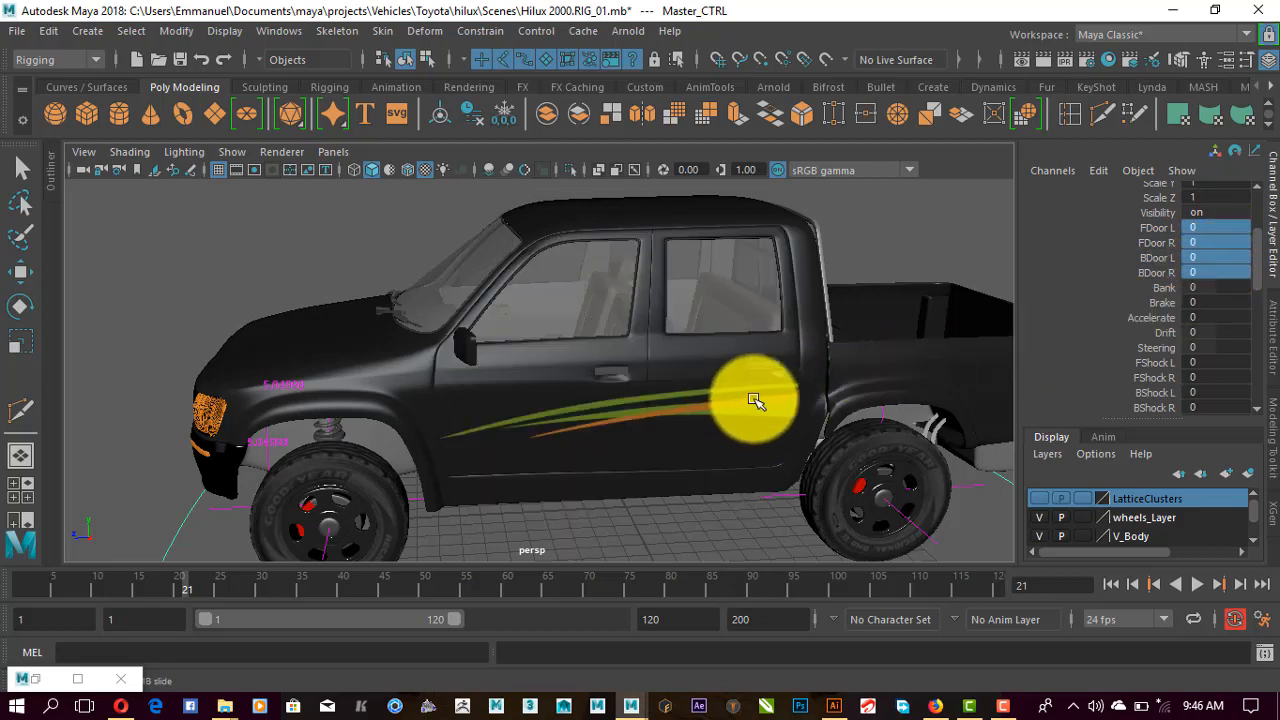
alt+middle_drag(753, 397, 741, 349)
Test the sideways lean of the truck body with Master_CTRL's Bank attribute and reset Bank to 0
click(1159, 289)
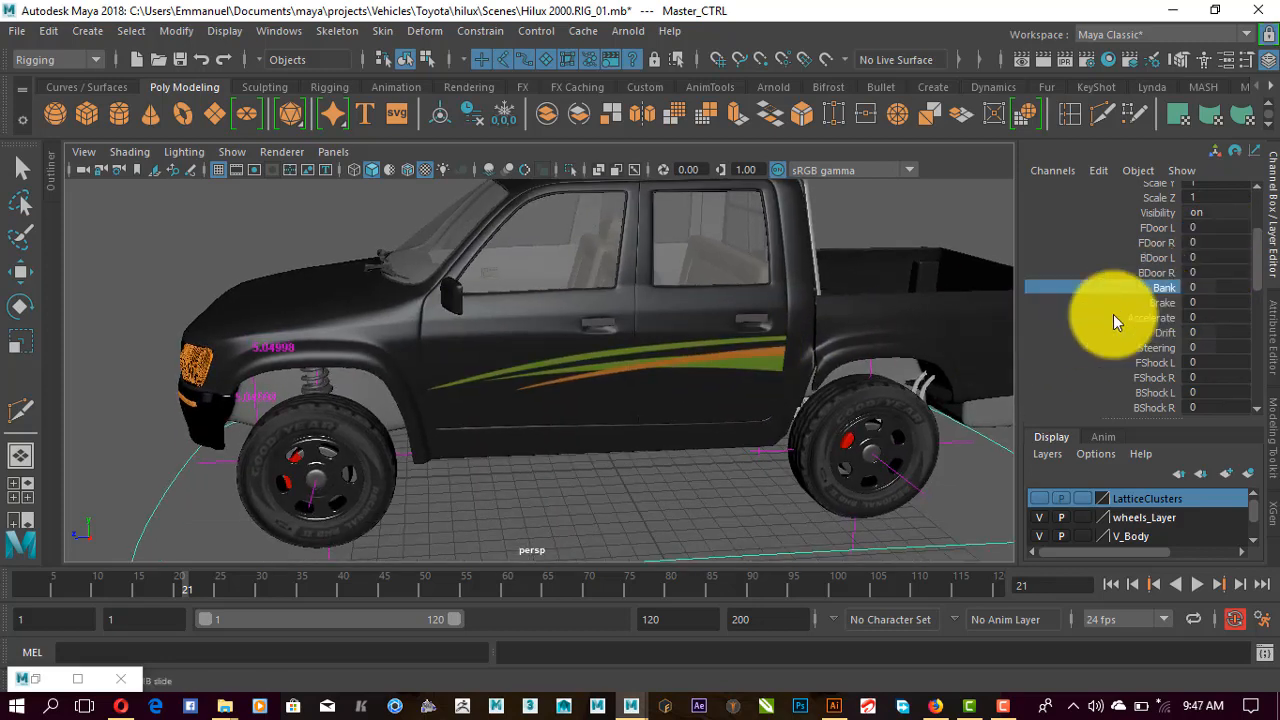
alt+drag(590, 358, 686, 363)
middle_drag(683, 364, 635, 366)
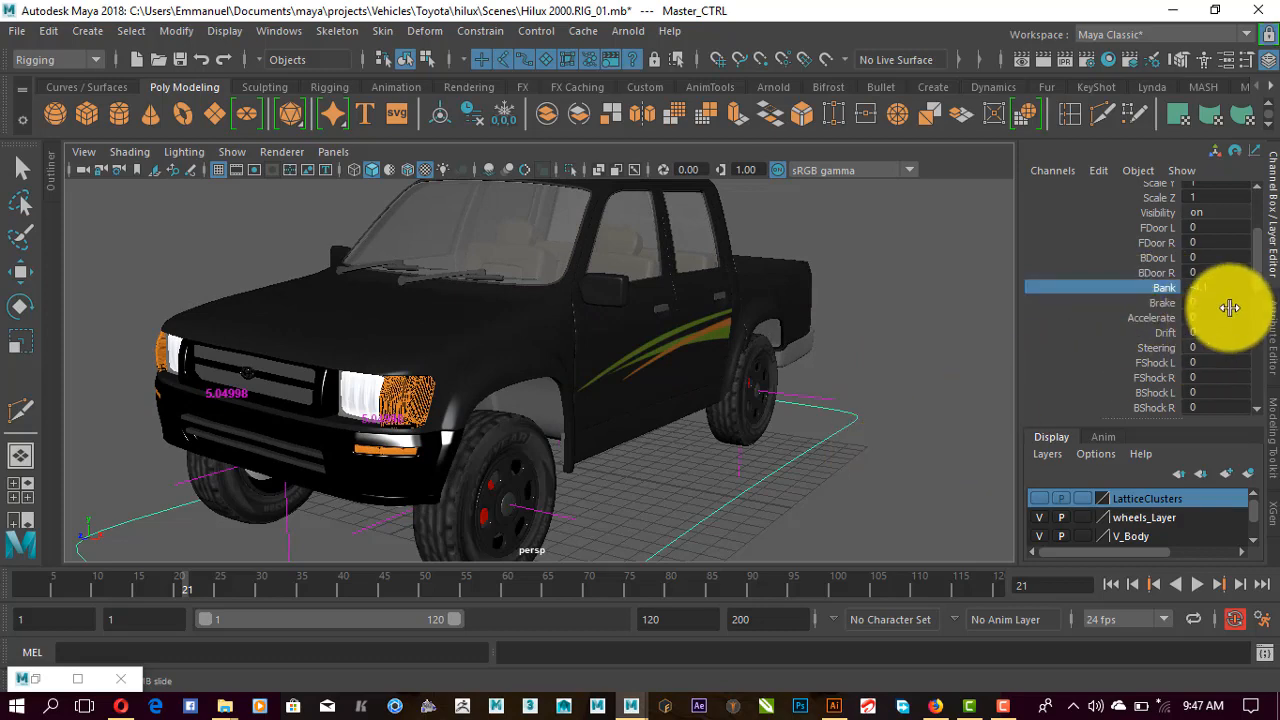
click(1217, 287)
text(0)
key(Return)
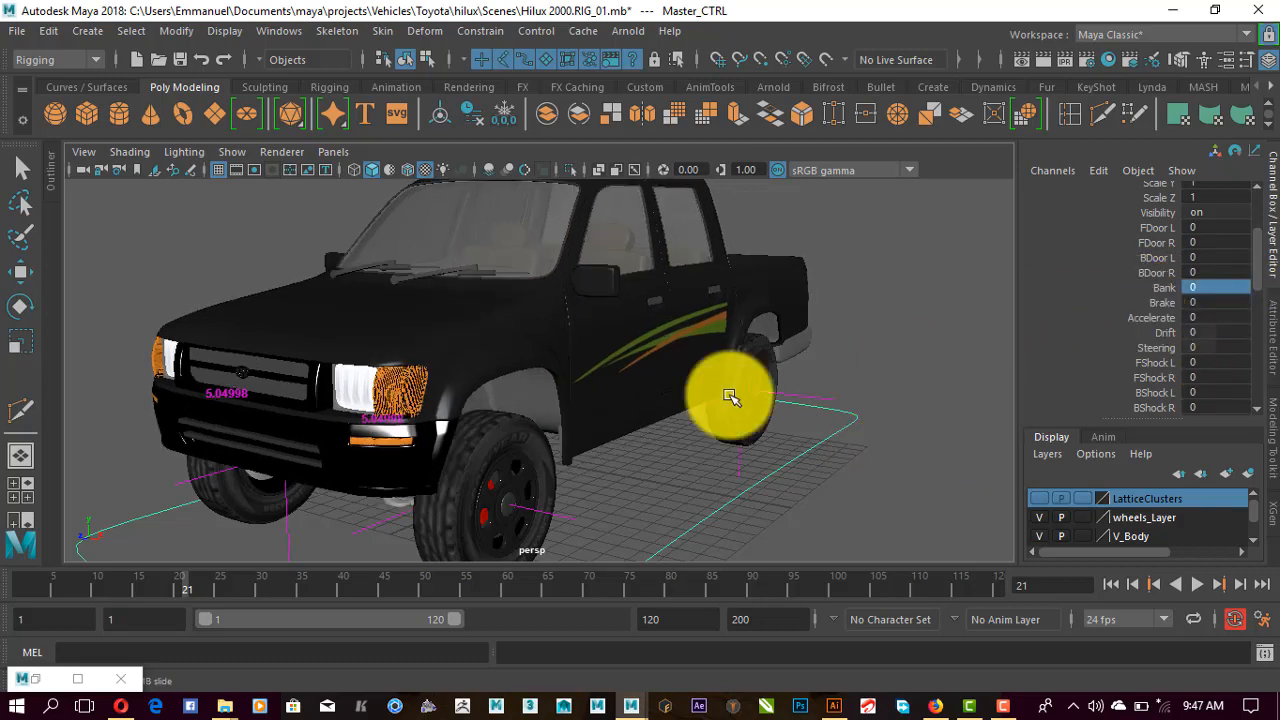
scroll(714, 391, down, 4)
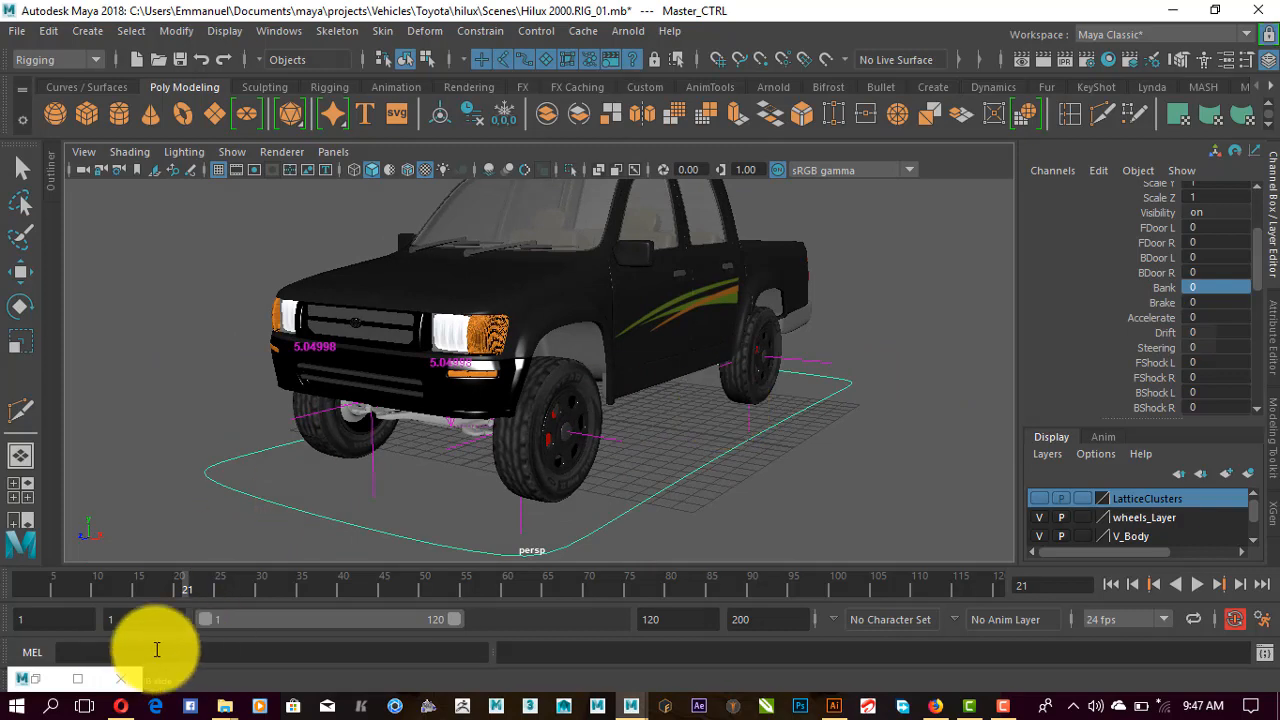
Check the Master_CTRL driver attributes in the Set Driven Key window and minimize it again
click(35, 679)
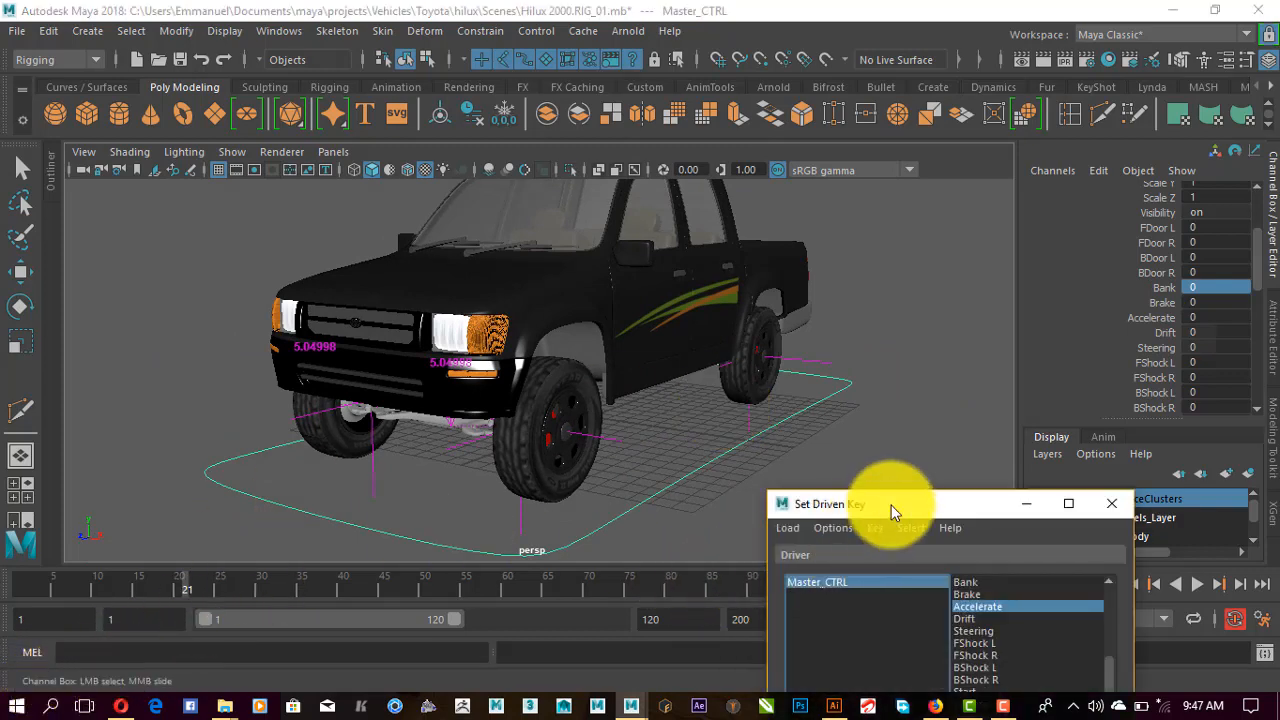
drag(891, 505, 677, 367)
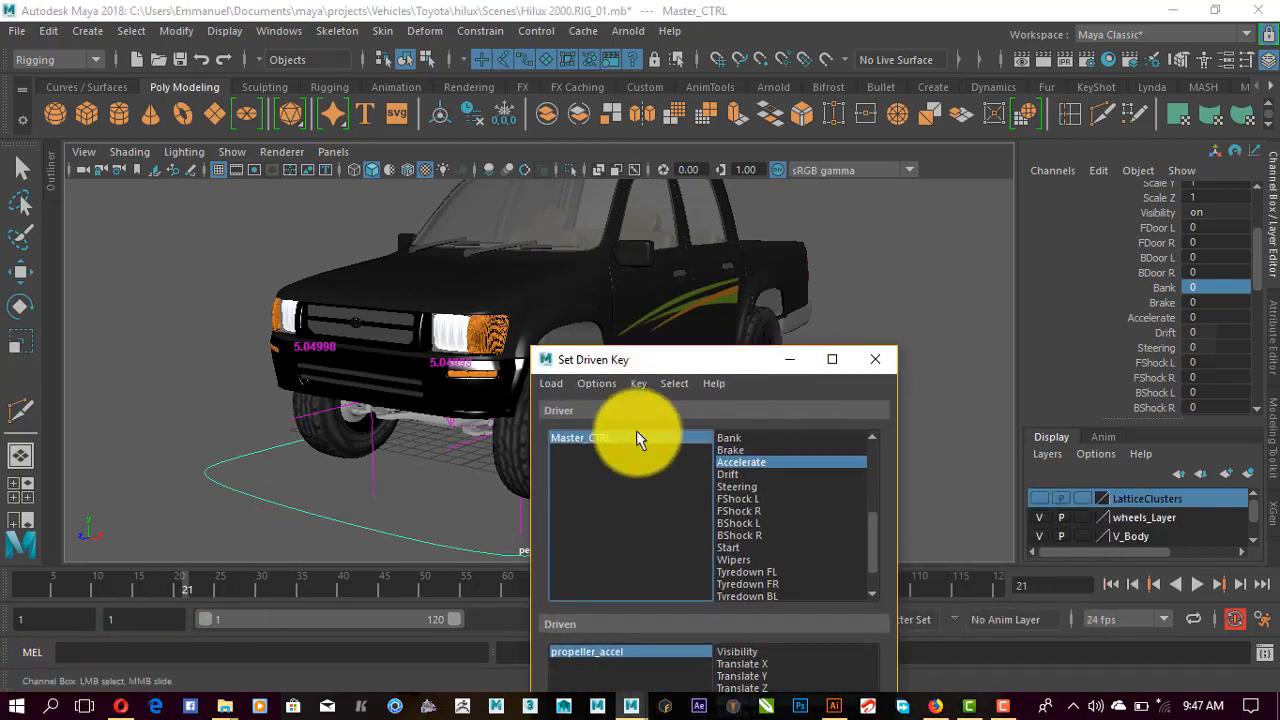
click(790, 362)
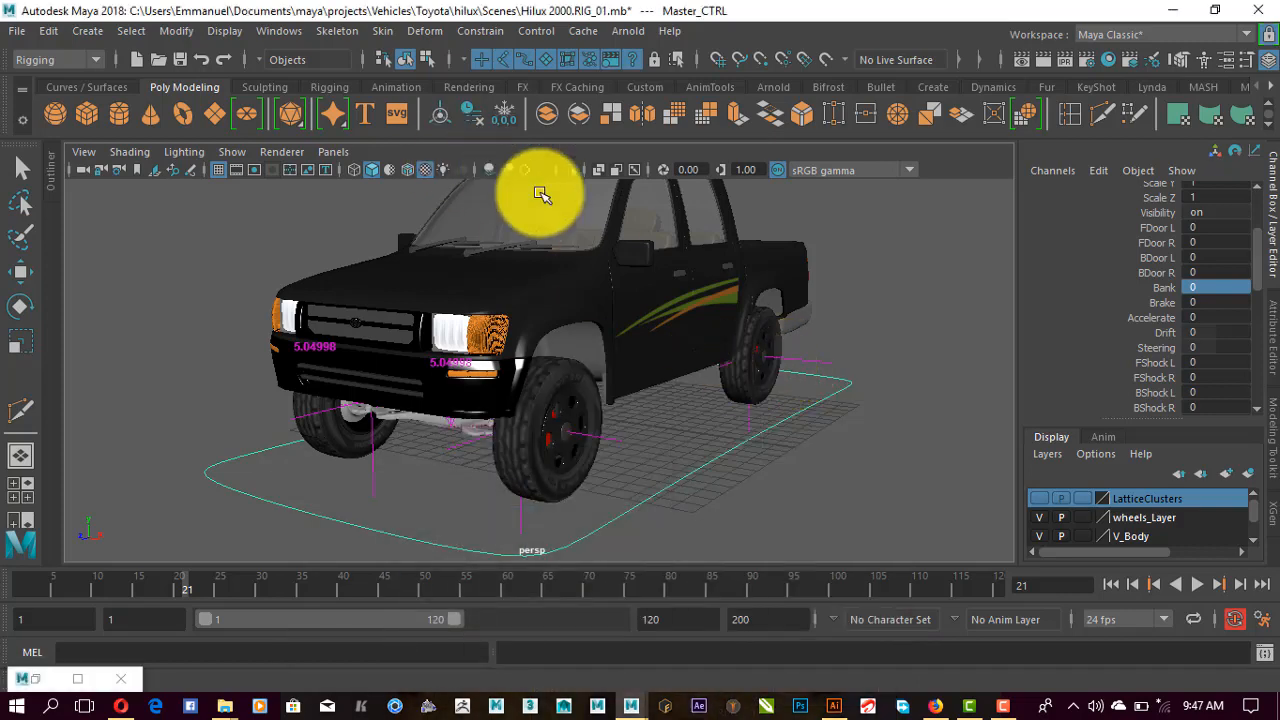
Bring the whole truck into view, open the Graph Editor and show the Outliner with the vehicle hierarchy
alt+drag(644, 355, 670, 370)
alt+middle_drag(670, 370, 672, 363)
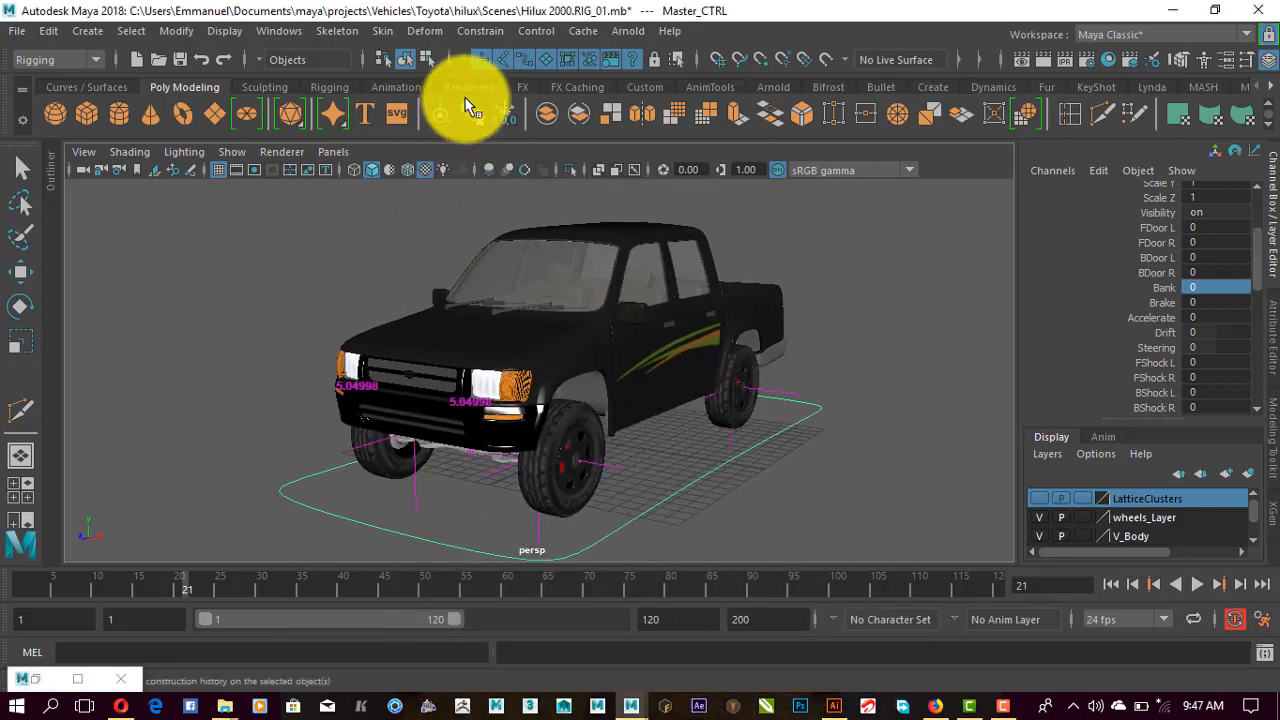
click(636, 89)
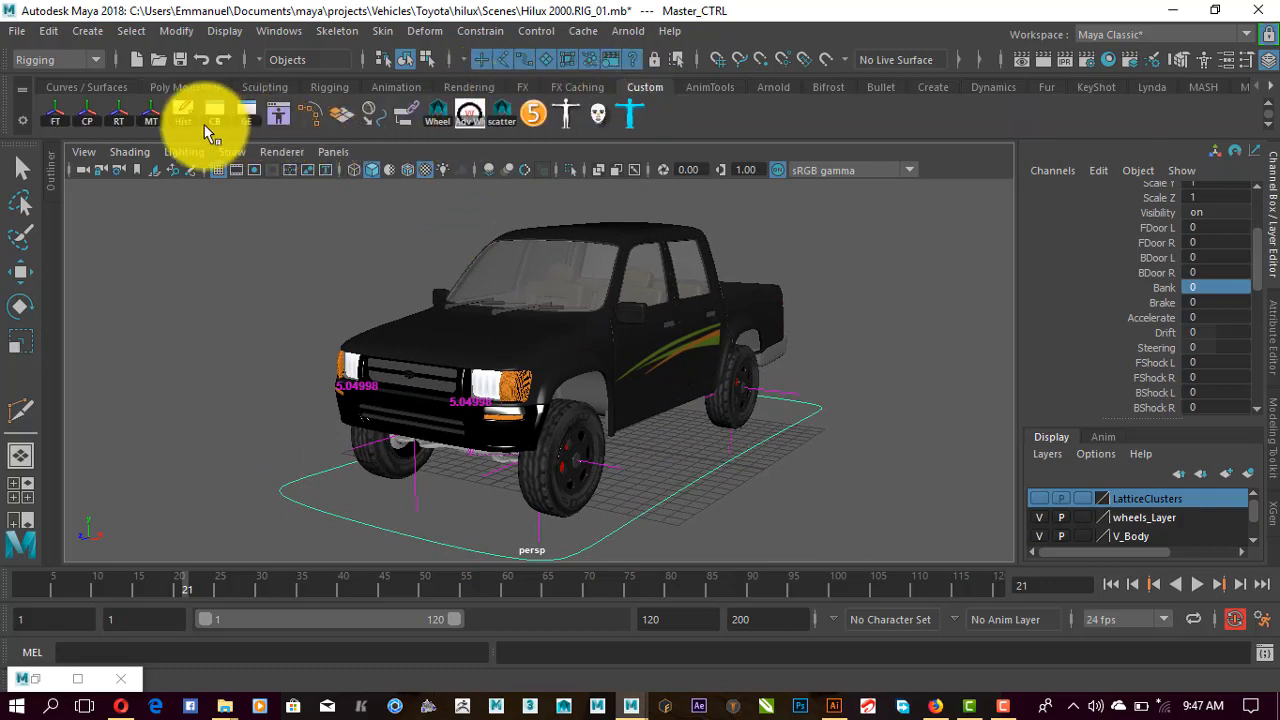
click(253, 122)
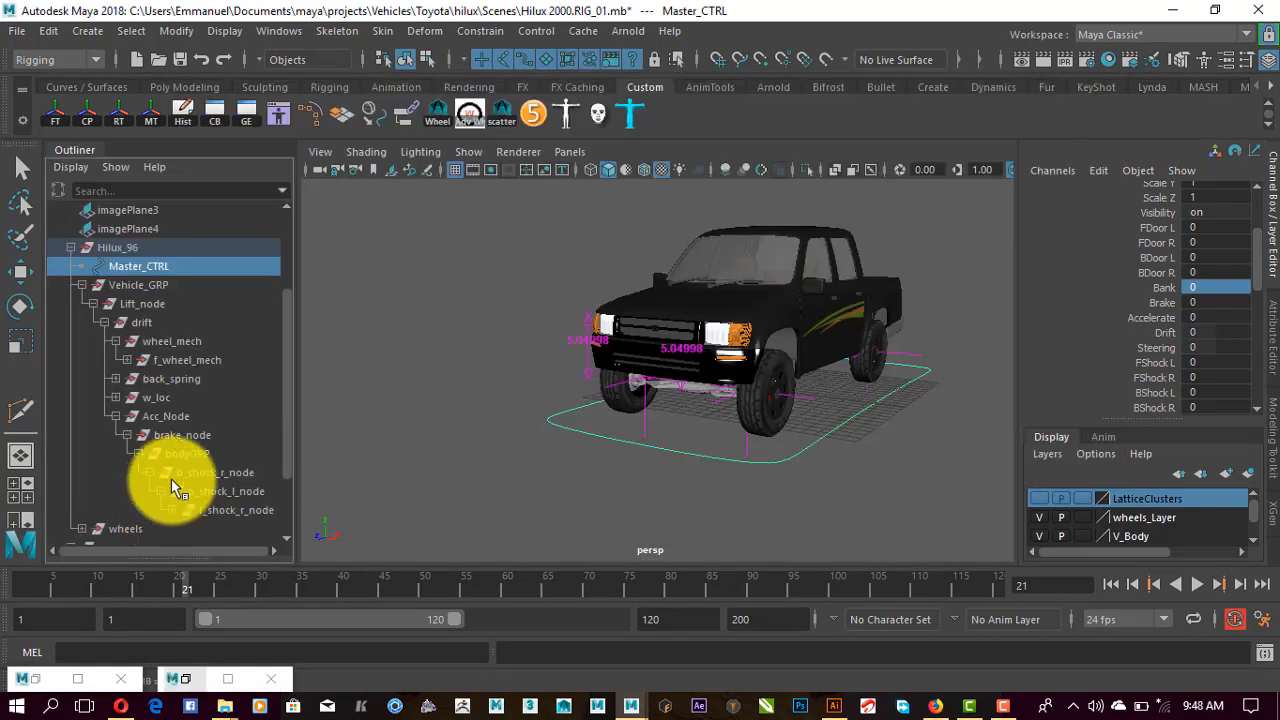
Expand f_shock_l_node in the vehicle hierarchy and select bank_node with the Move tool active
scroll(216, 441, down, 3)
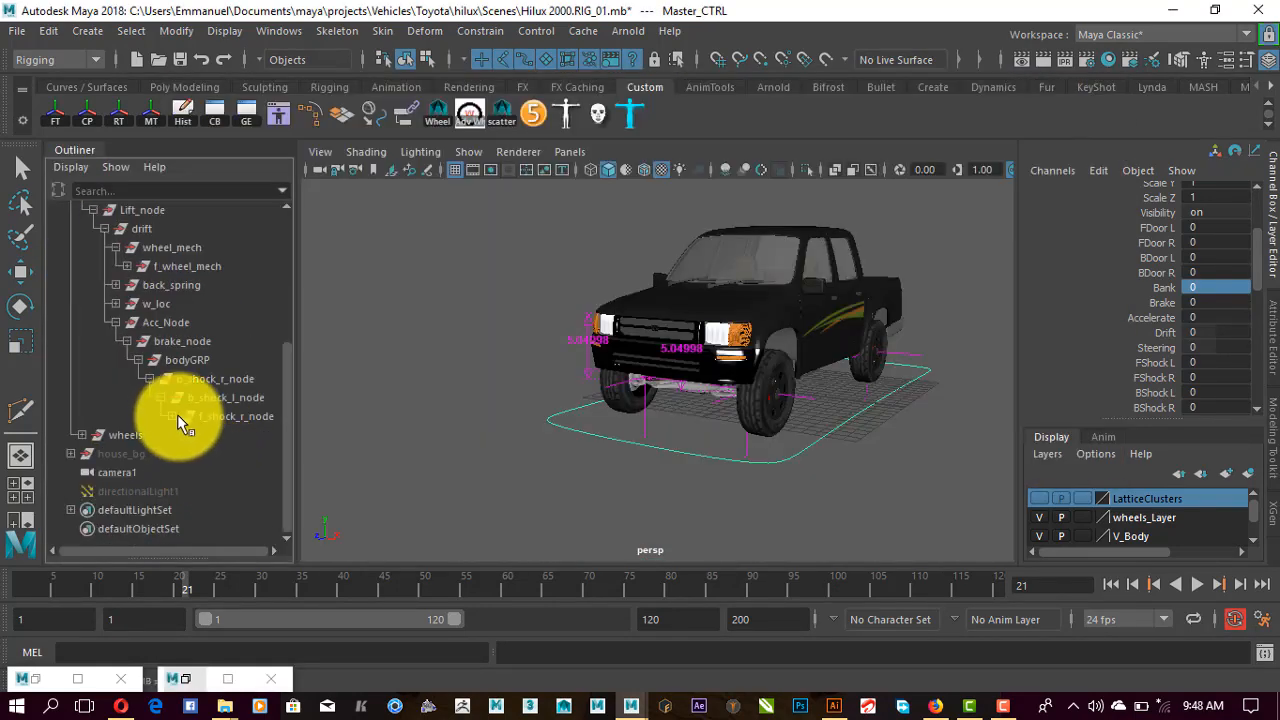
click(185, 435)
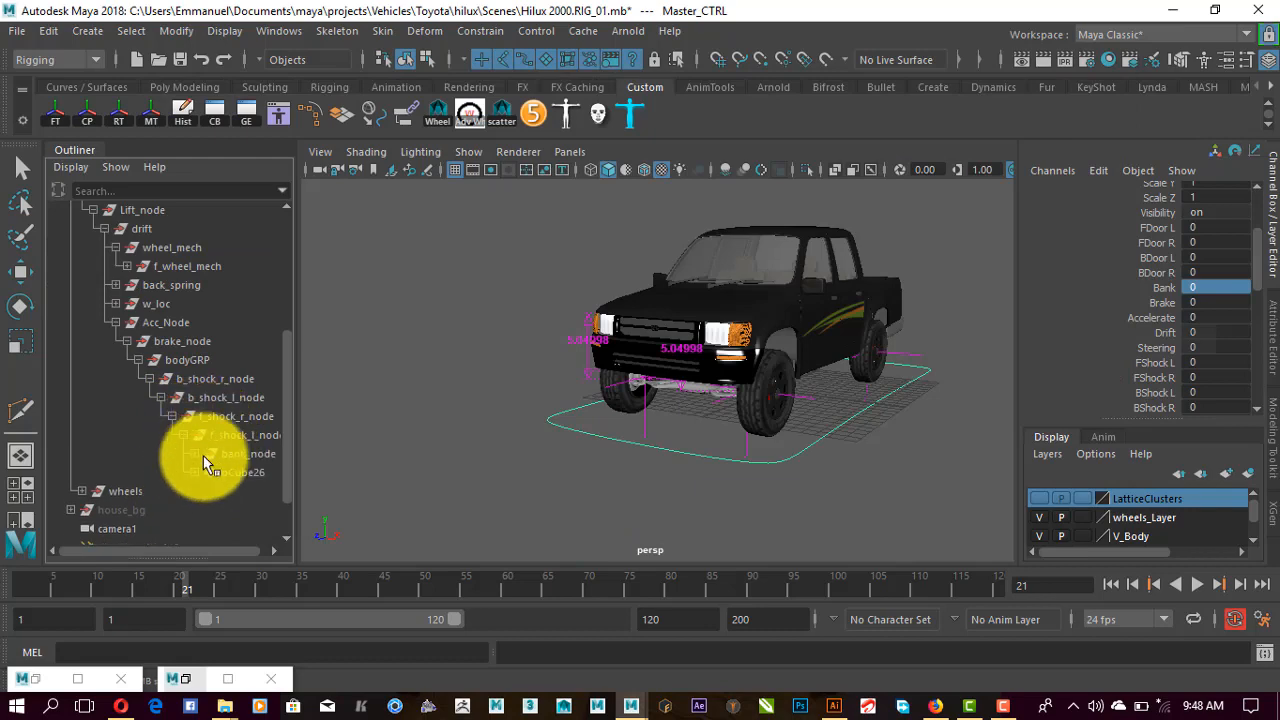
key(w)
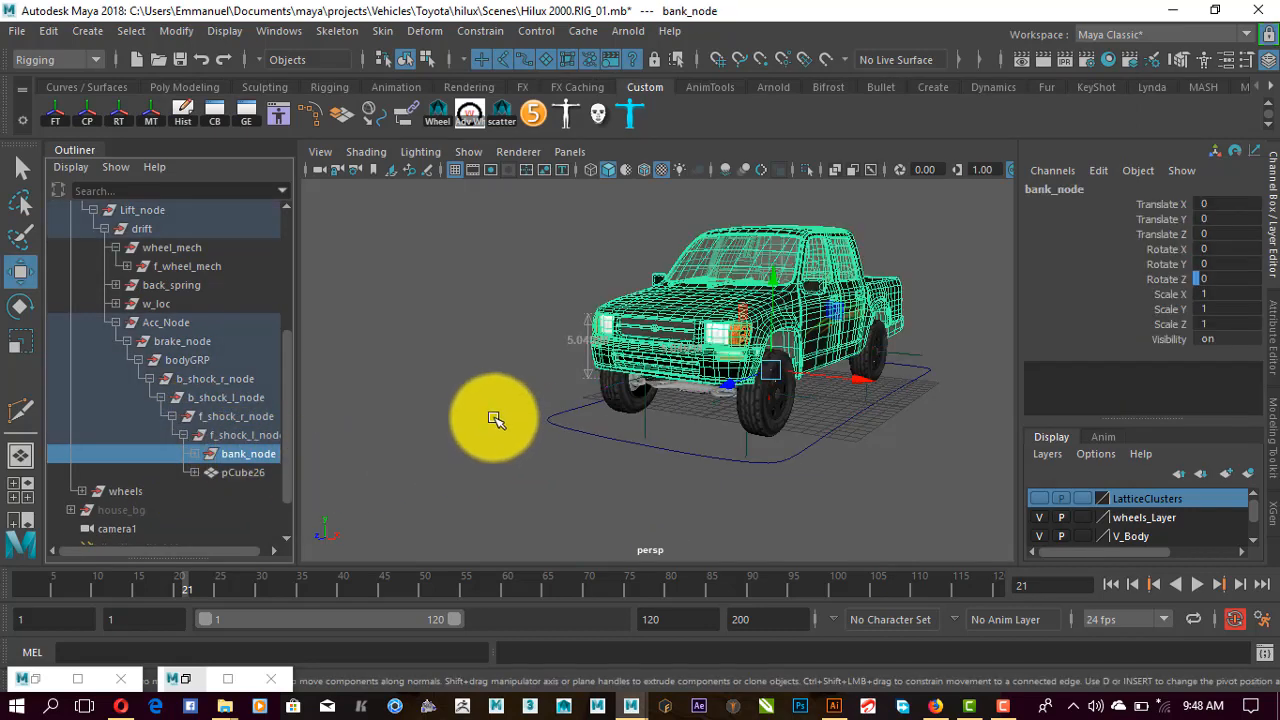
alt+middle_drag(711, 457, 606, 437)
alt+right_drag(606, 437, 411, 563)
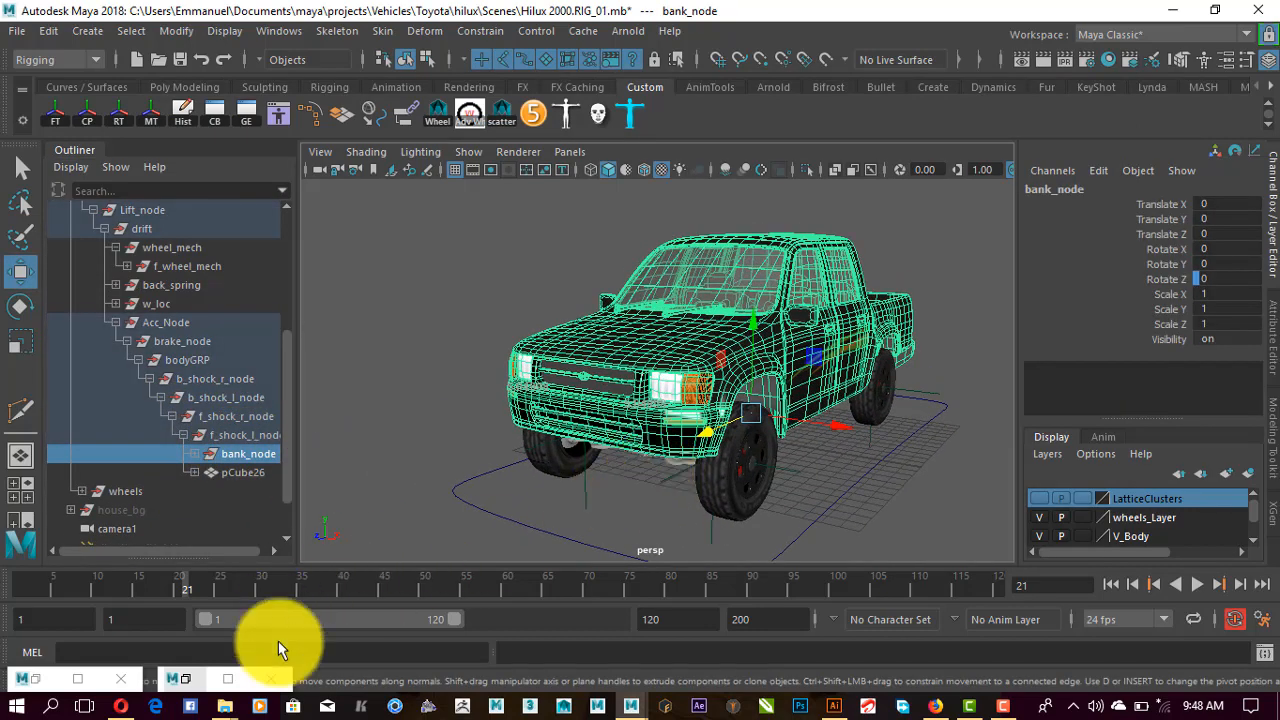
Select all keys of bank_node's Rotate Z curve in the Graph Editor and give them linear tangents
click(190, 682)
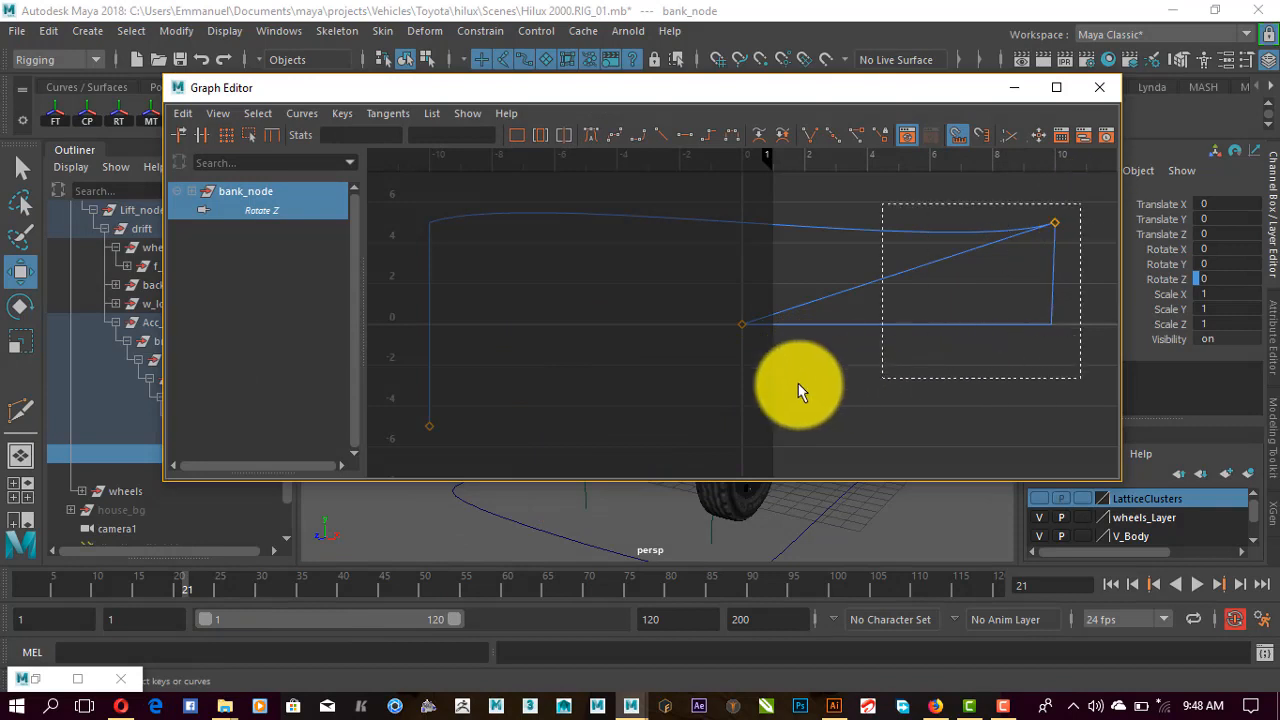
drag(407, 465, 409, 463)
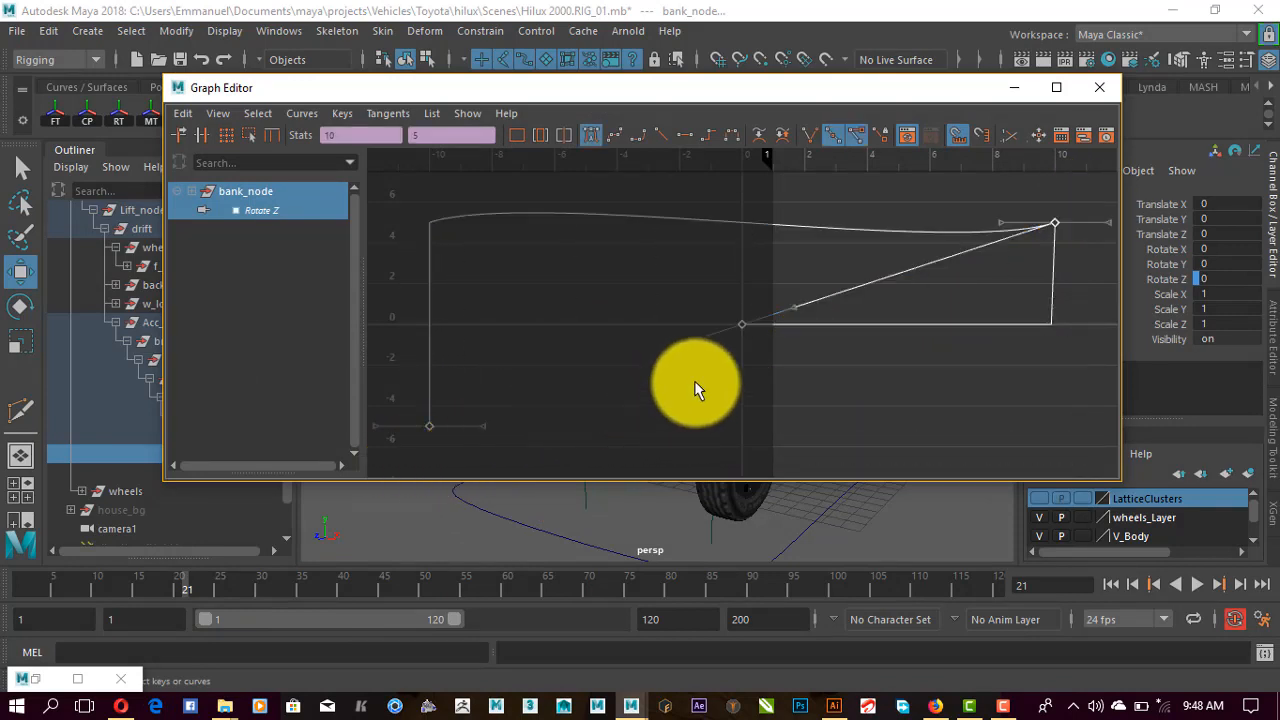
click(658, 133)
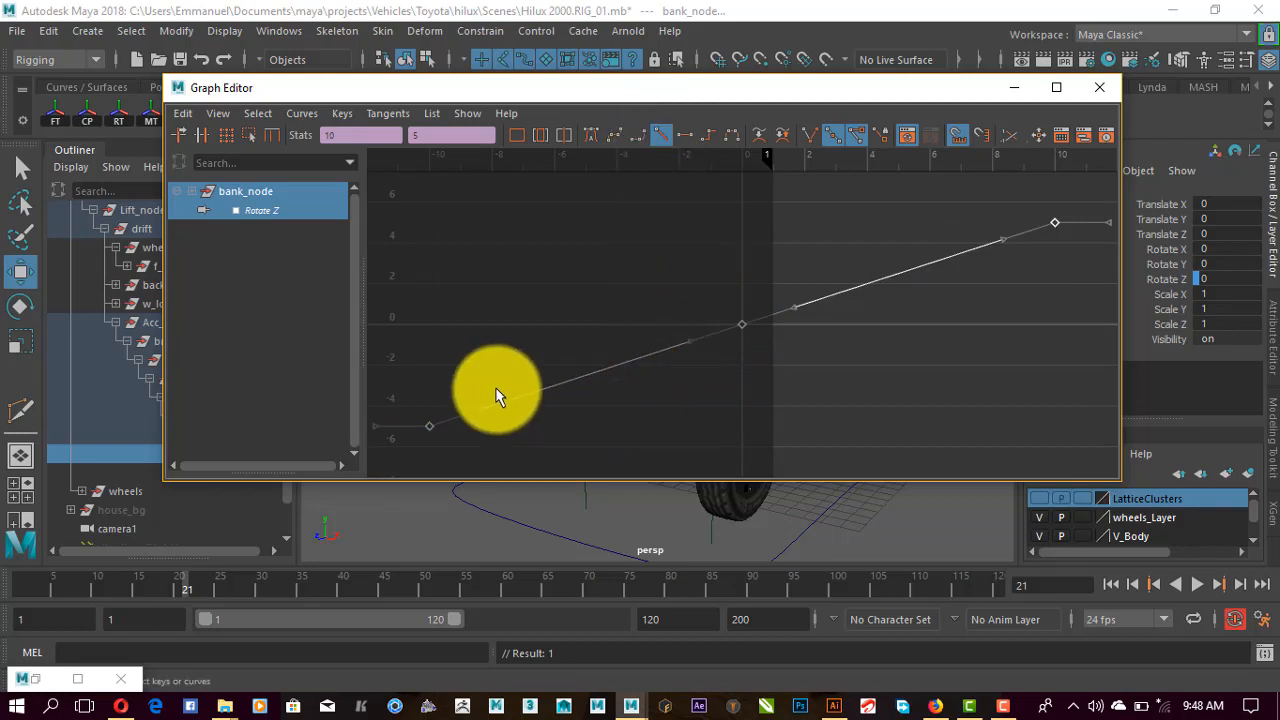
Slightly tilt the tangent handles of the Rotate Z keys at -10 and 10, and minimize the Graph Editor
drag(463, 385, 531, 450)
middle_drag(531, 423, 533, 428)
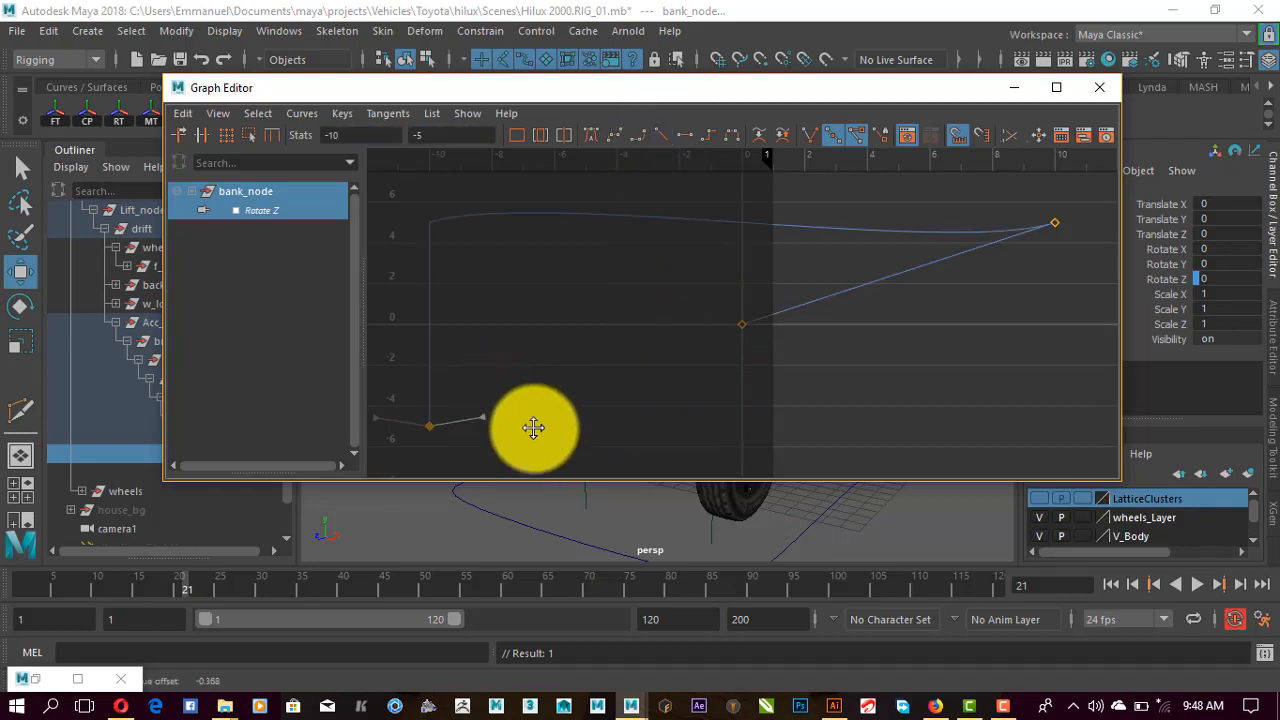
click(1054, 222)
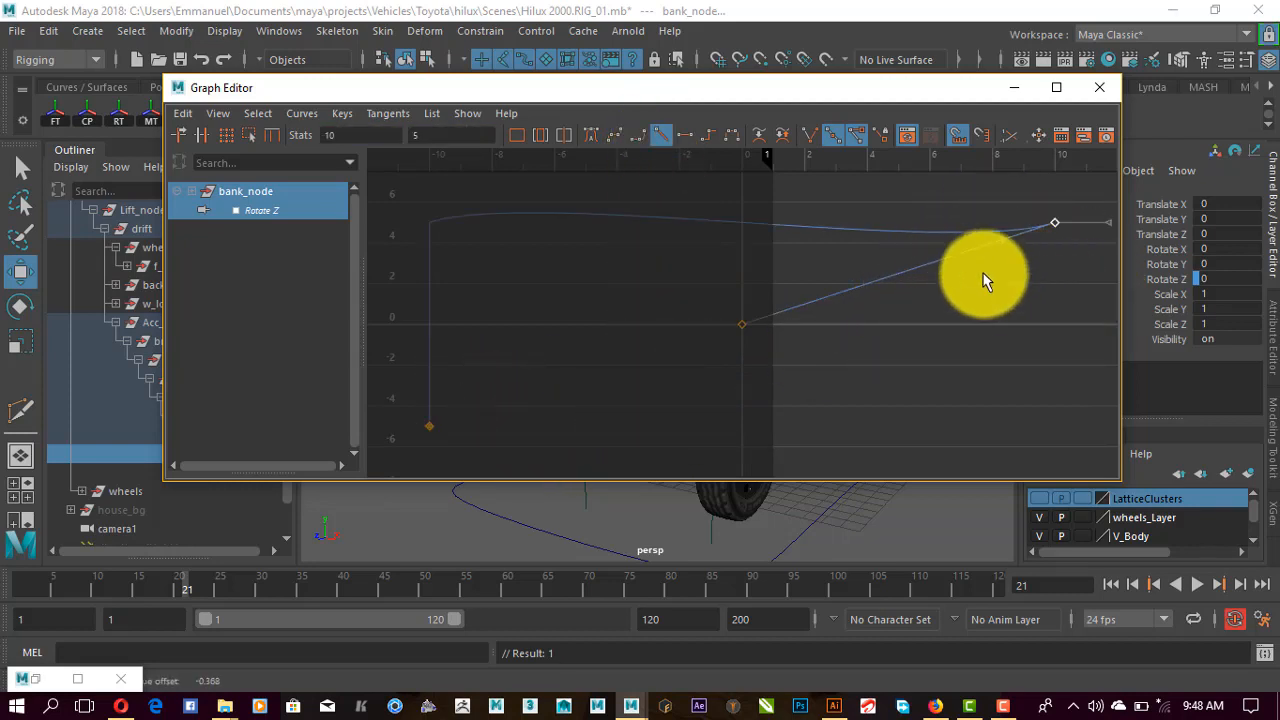
drag(984, 226, 999, 304)
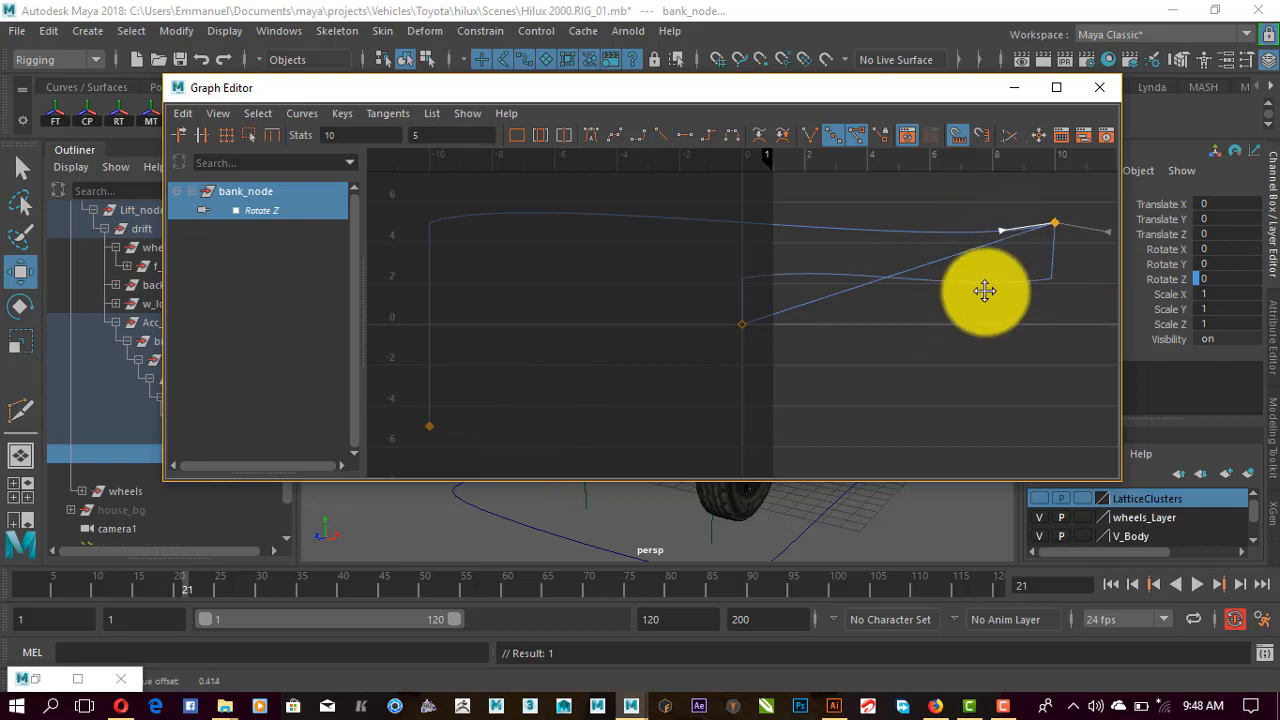
click(1014, 87)
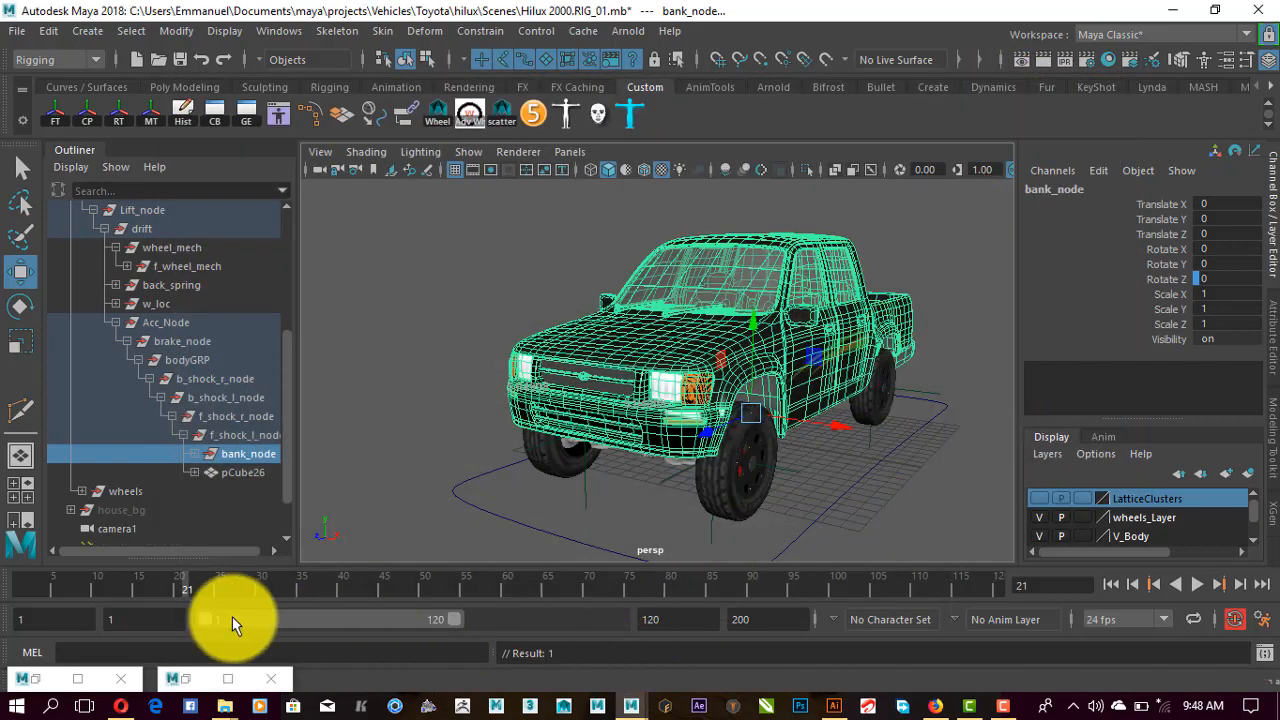
Go to frame 10, select Master_CTRL and slide its Bank attribute in both directions to test the body lean
click(170, 590)
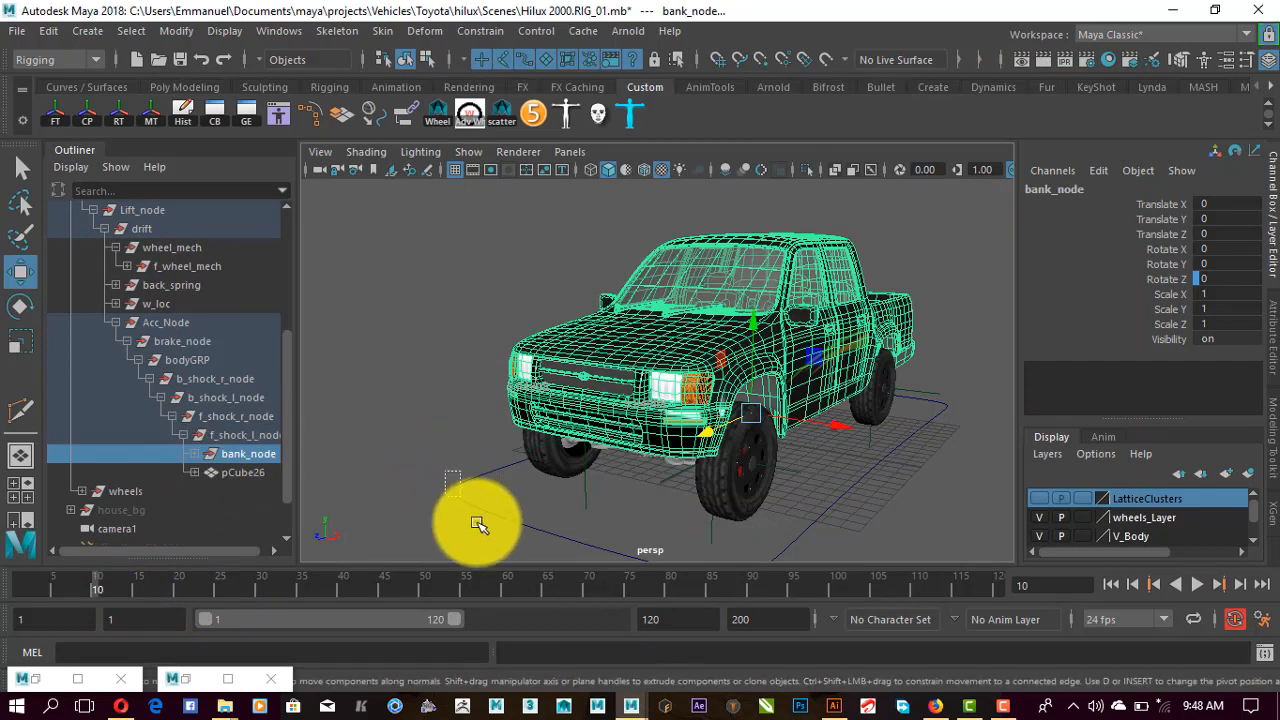
click(905, 427)
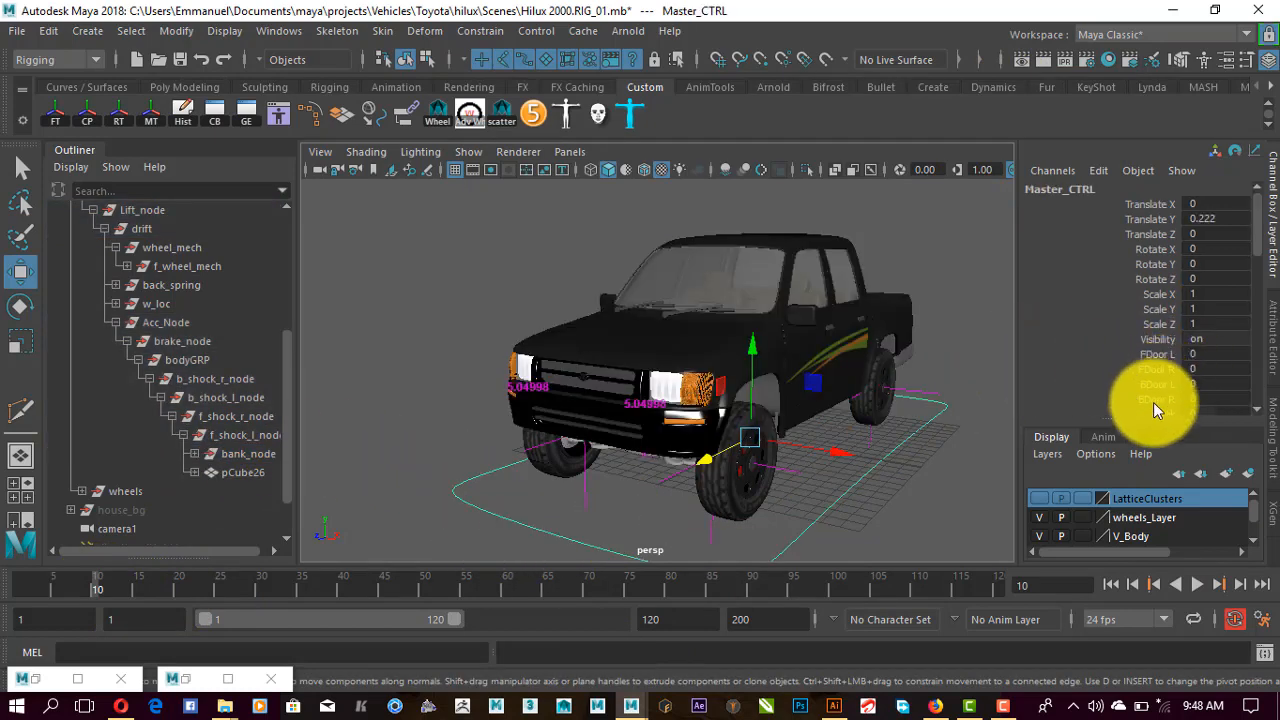
scroll(1164, 341, down, 1)
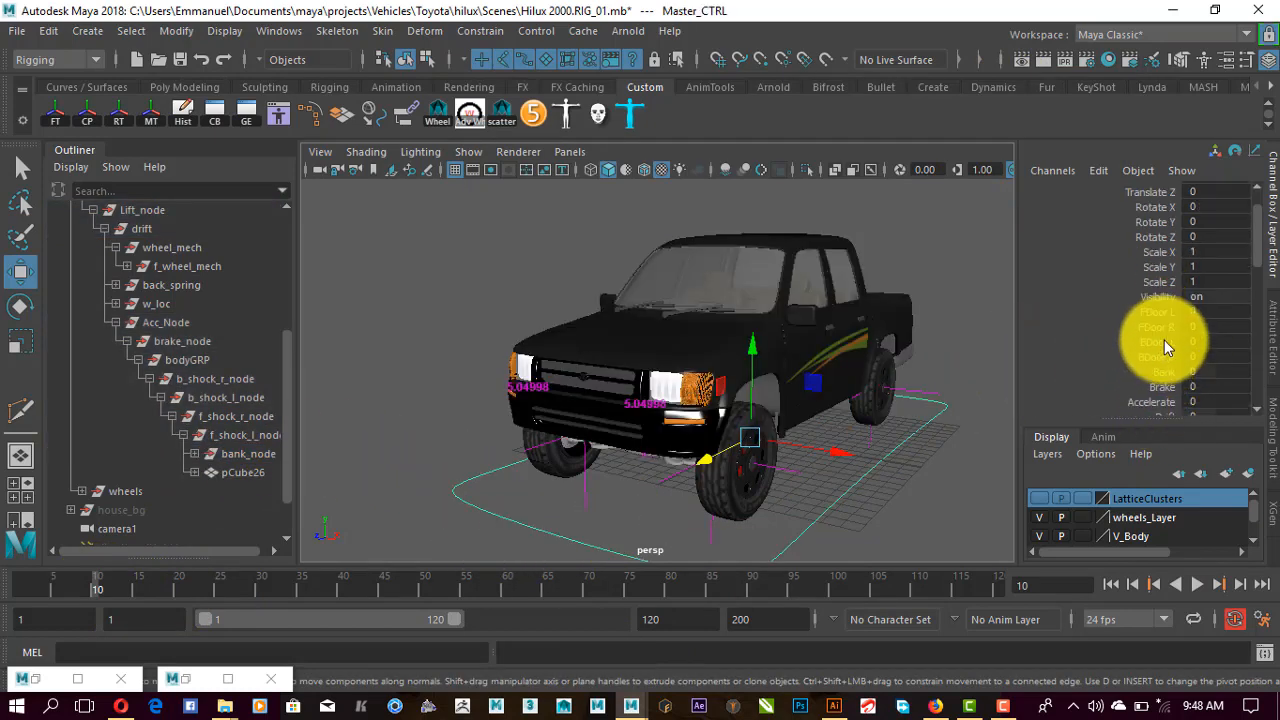
click(1162, 372)
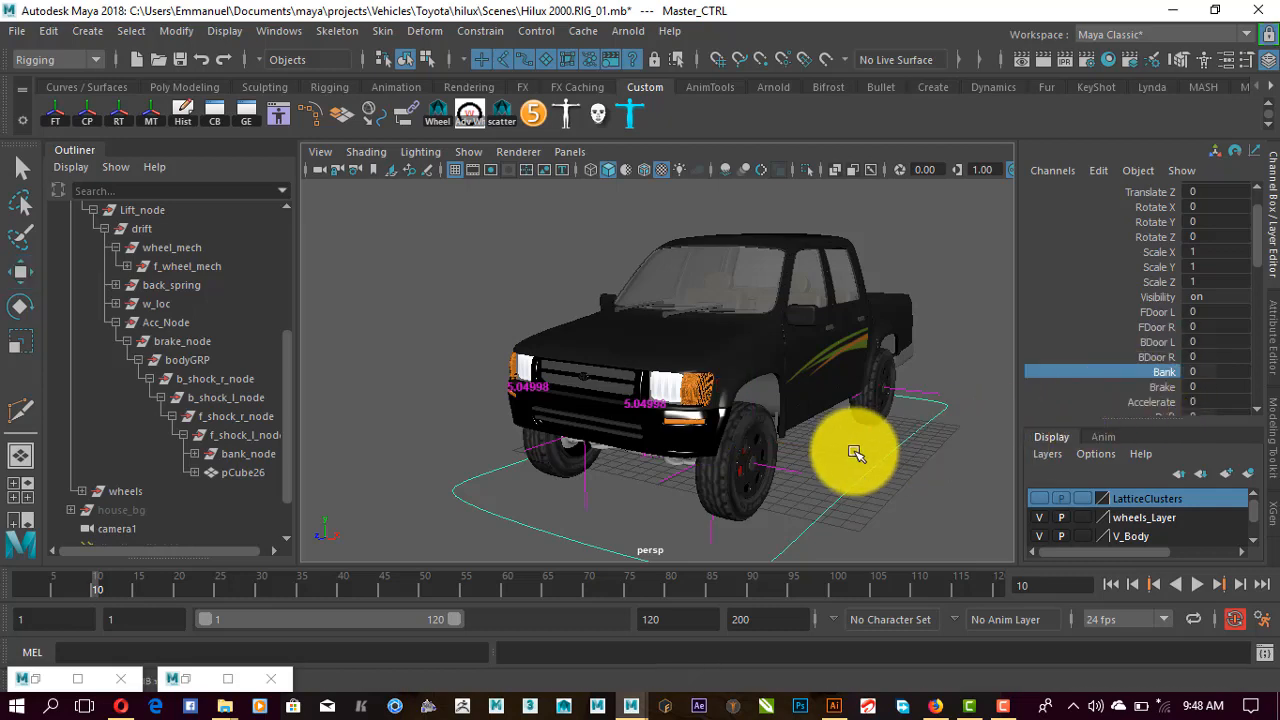
middle_drag(843, 449, 637, 415)
middle_drag(879, 415, 940, 415)
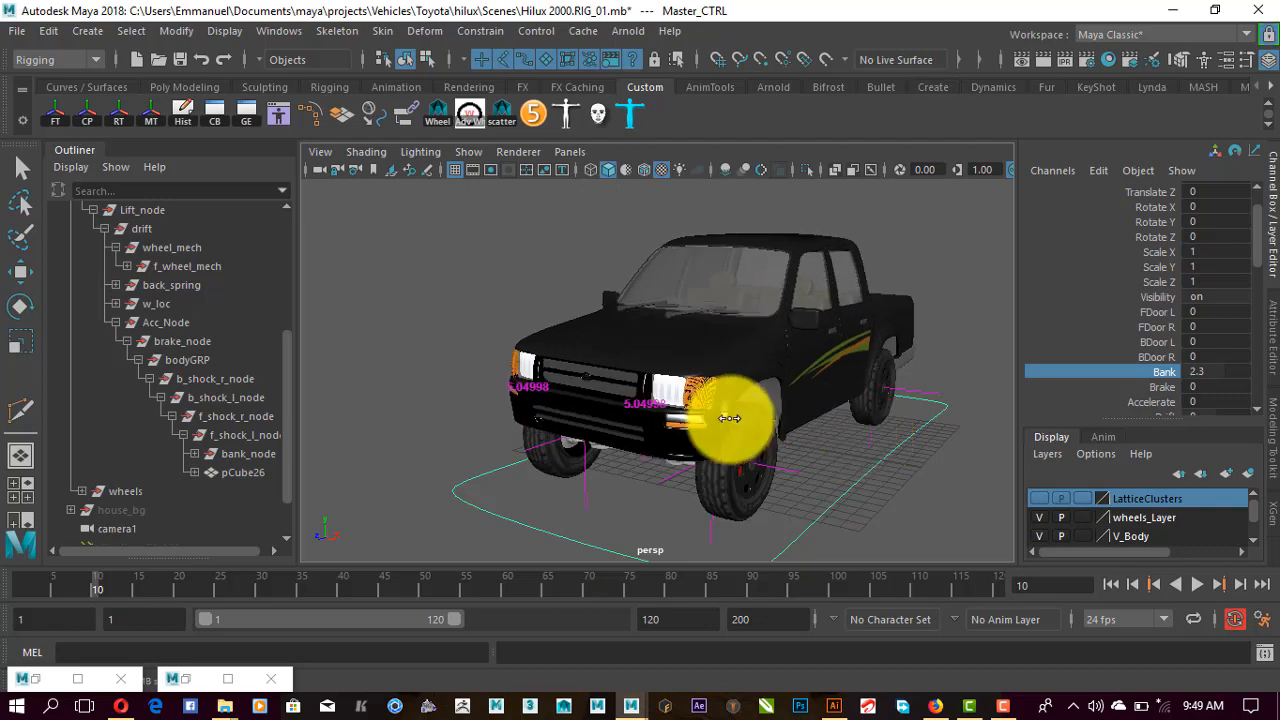
Reset Bank to 0 and collapse the Outliner to enlarge a close side view of the front wheels and suspension
click(1218, 372)
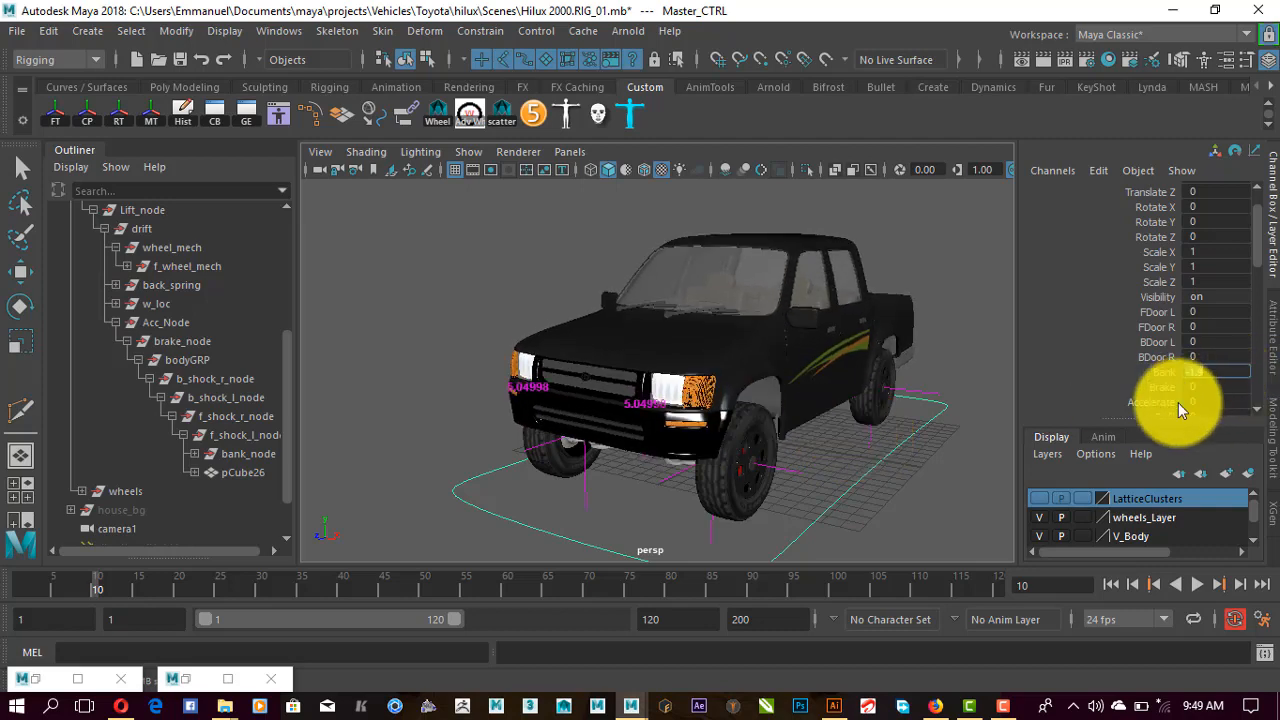
text(0)
key(Return)
alt+drag(754, 490, 743, 381)
alt+right_drag(743, 381, 800, 452)
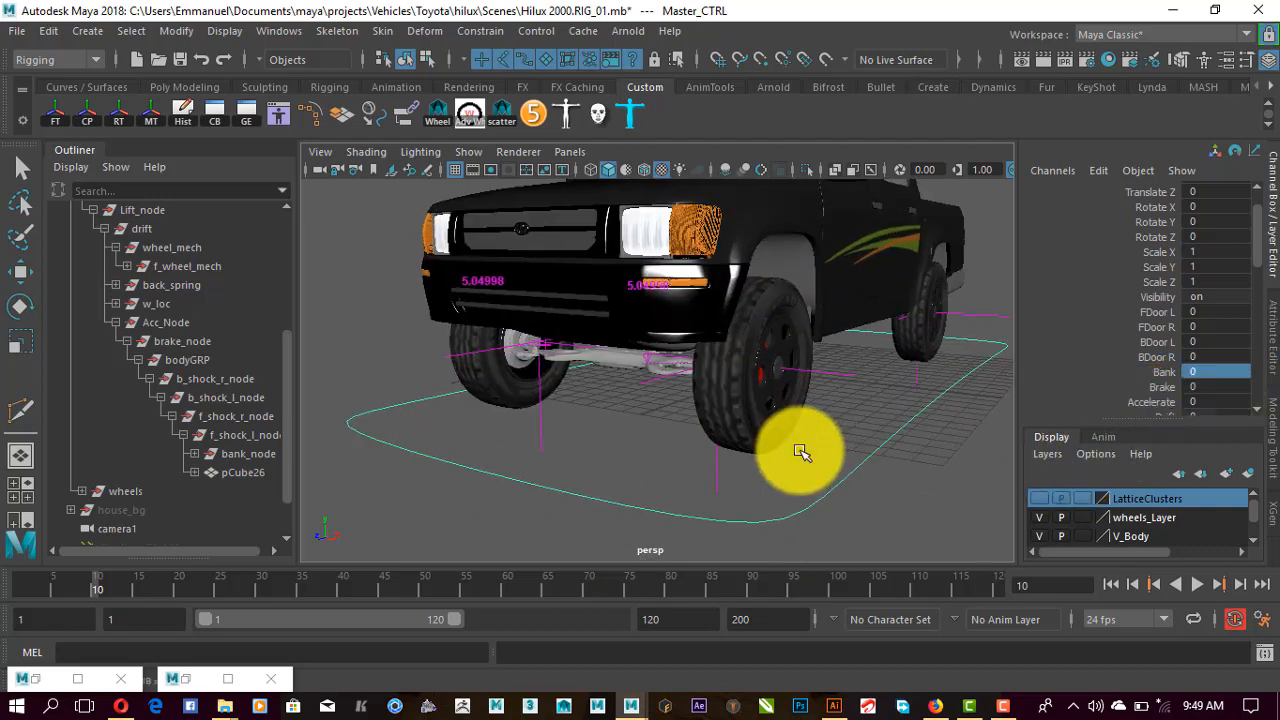
alt+drag(800, 452, 690, 368)
click(78, 151)
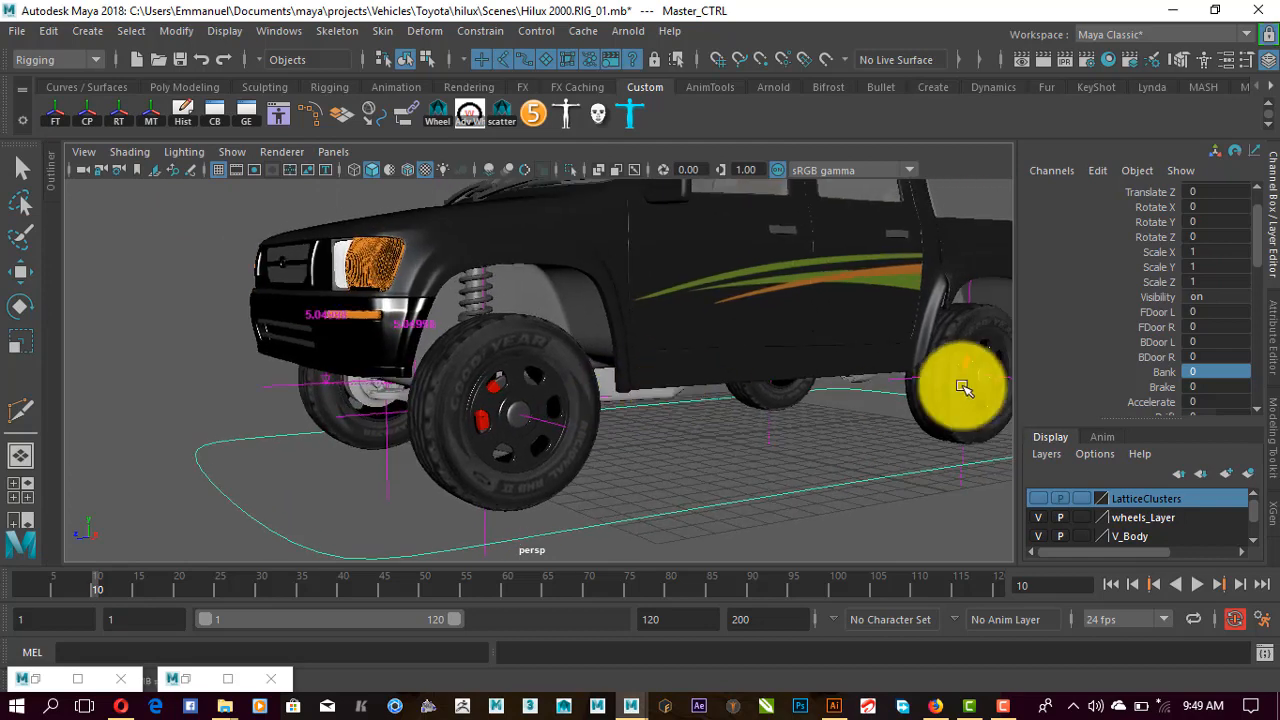
Try sliding Master_CTRL's Brake attribute, and restore the Graph Editor beside the expanded Outliner
click(1153, 387)
middle_drag(878, 438, 205, 648)
click(187, 682)
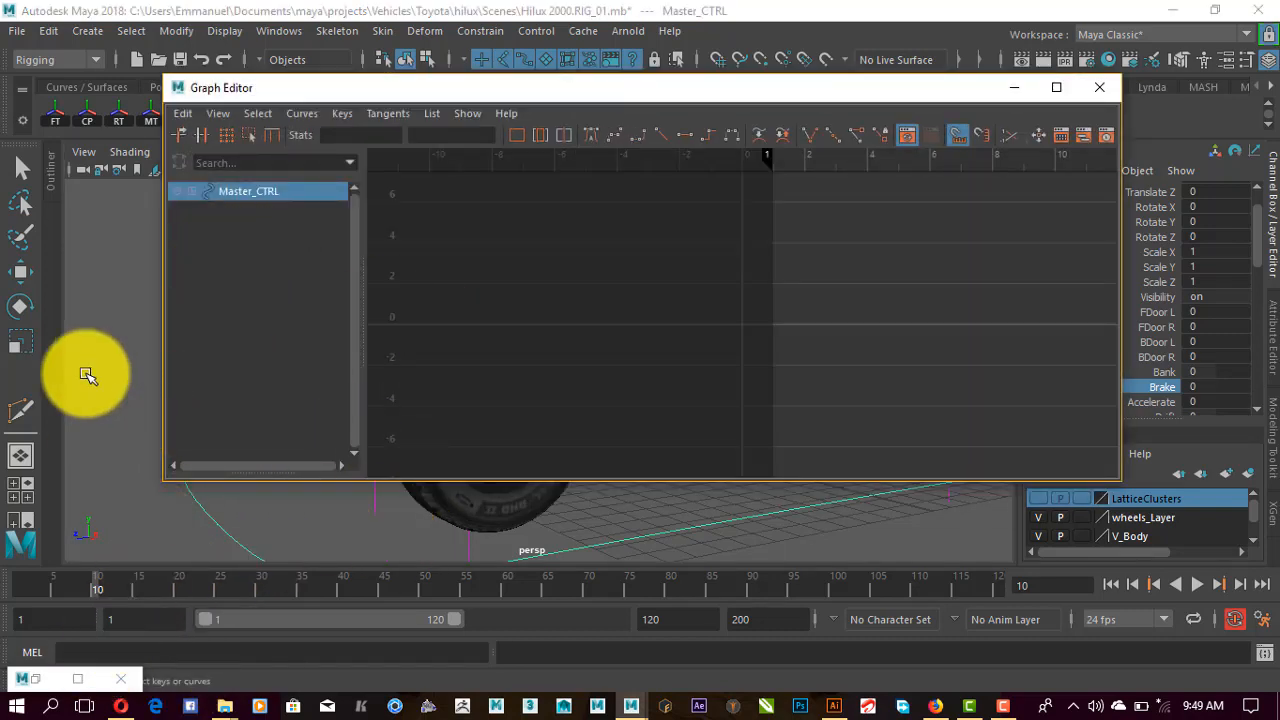
click(51, 182)
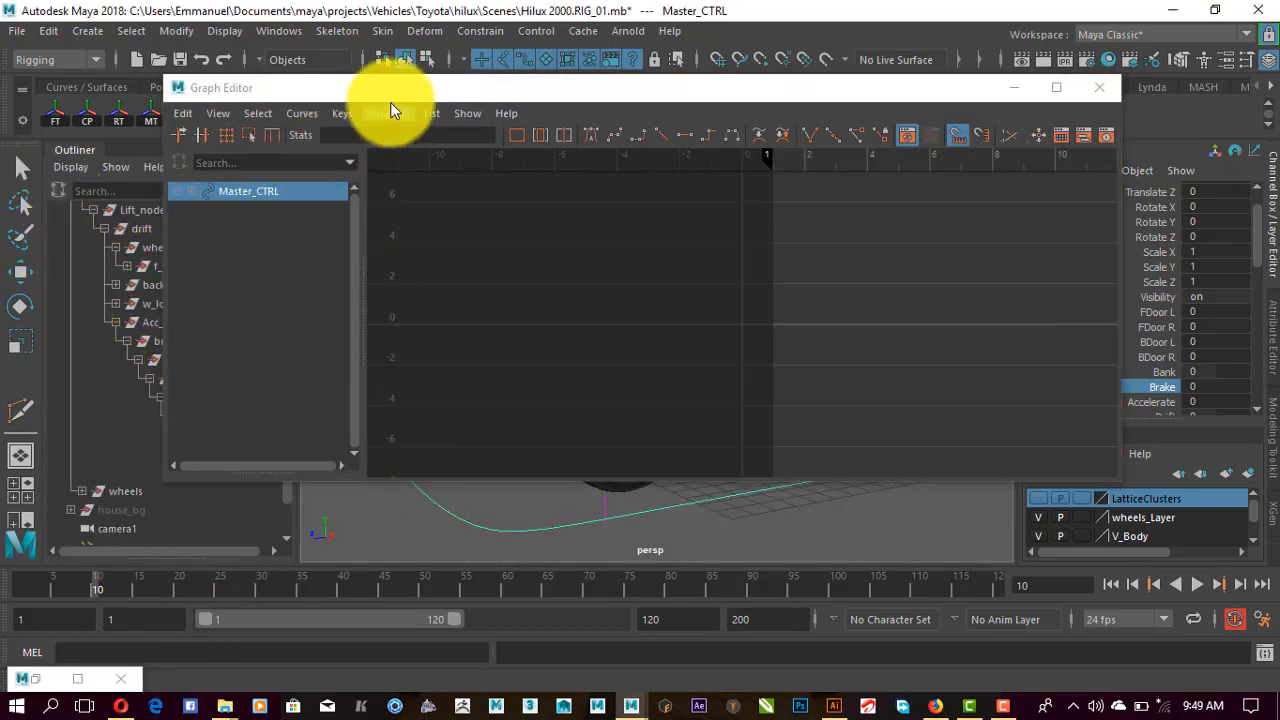
drag(410, 90, 701, 146)
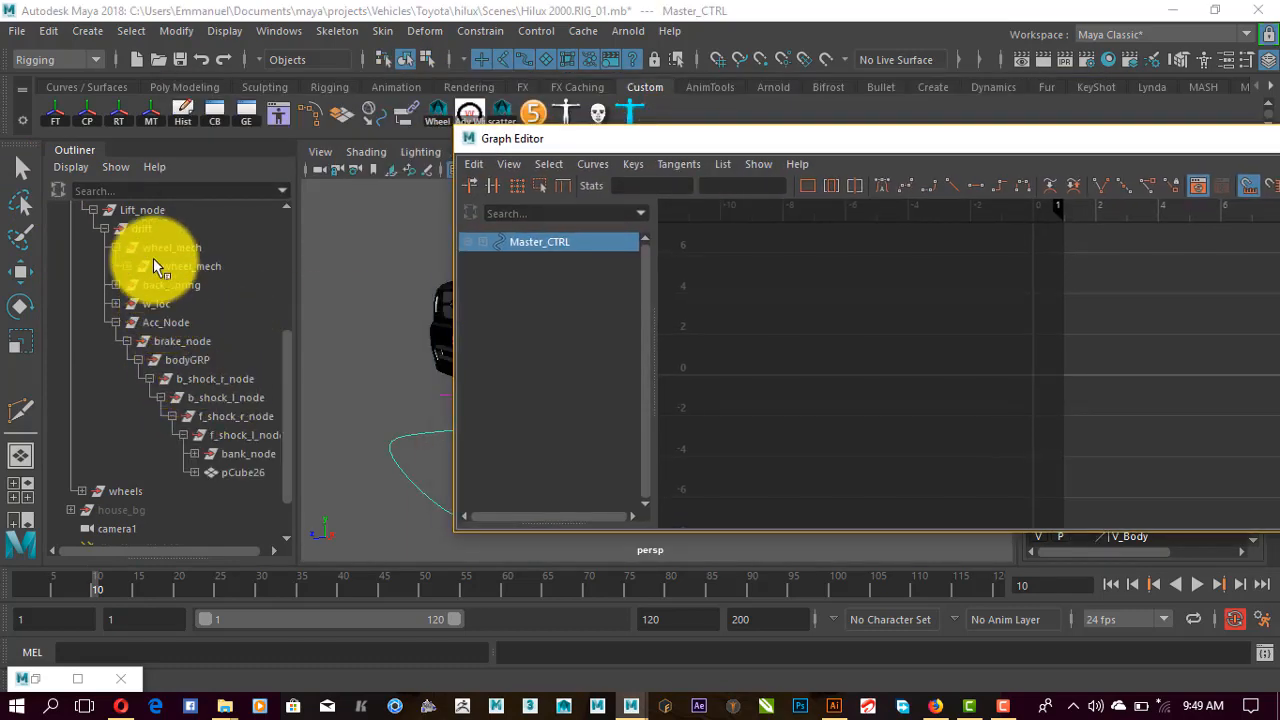
Select brake_node under Acc_Node in the Outliner and move the Graph Editor so its curve area is fully visible
scroll(177, 280, up, 4)
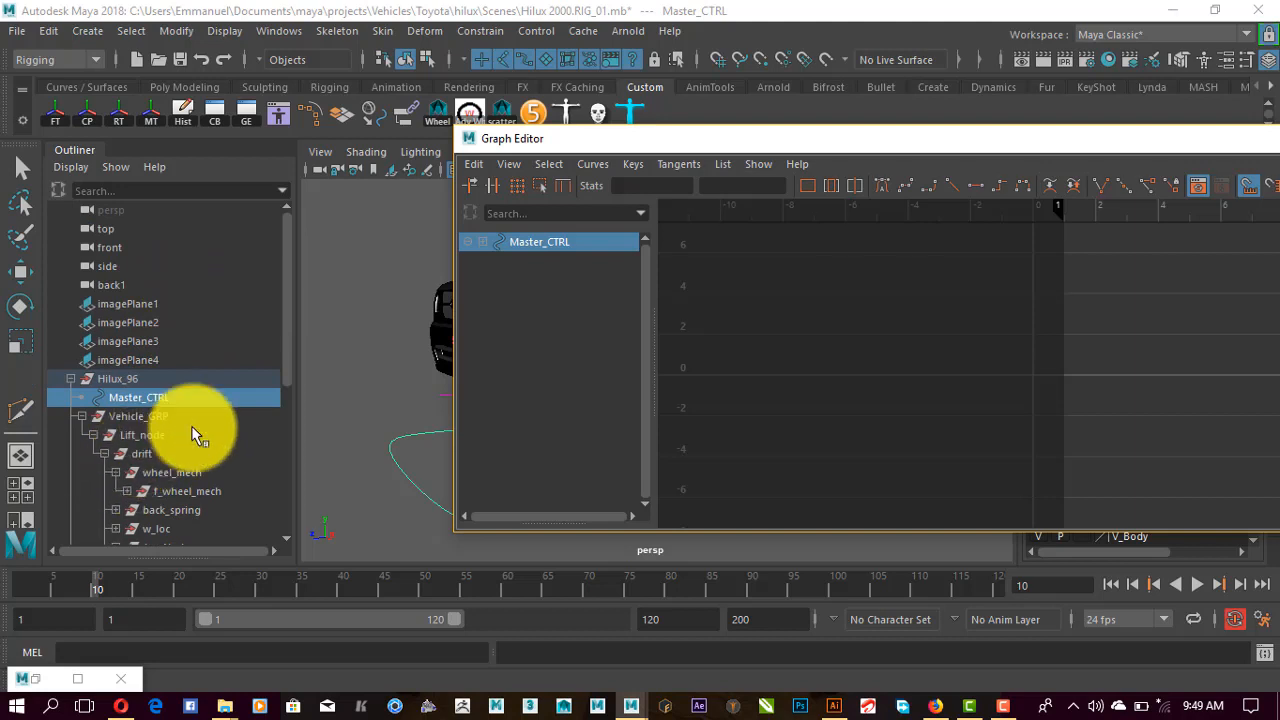
scroll(195, 433, down, 3)
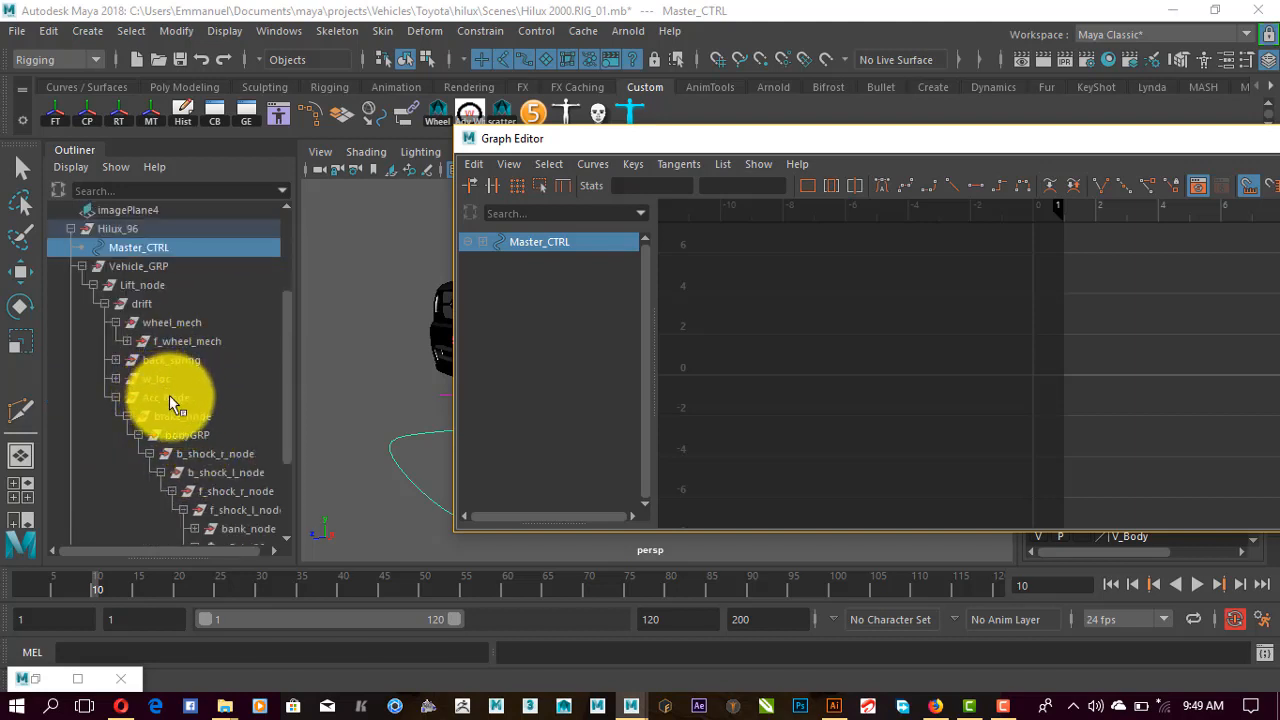
click(190, 423)
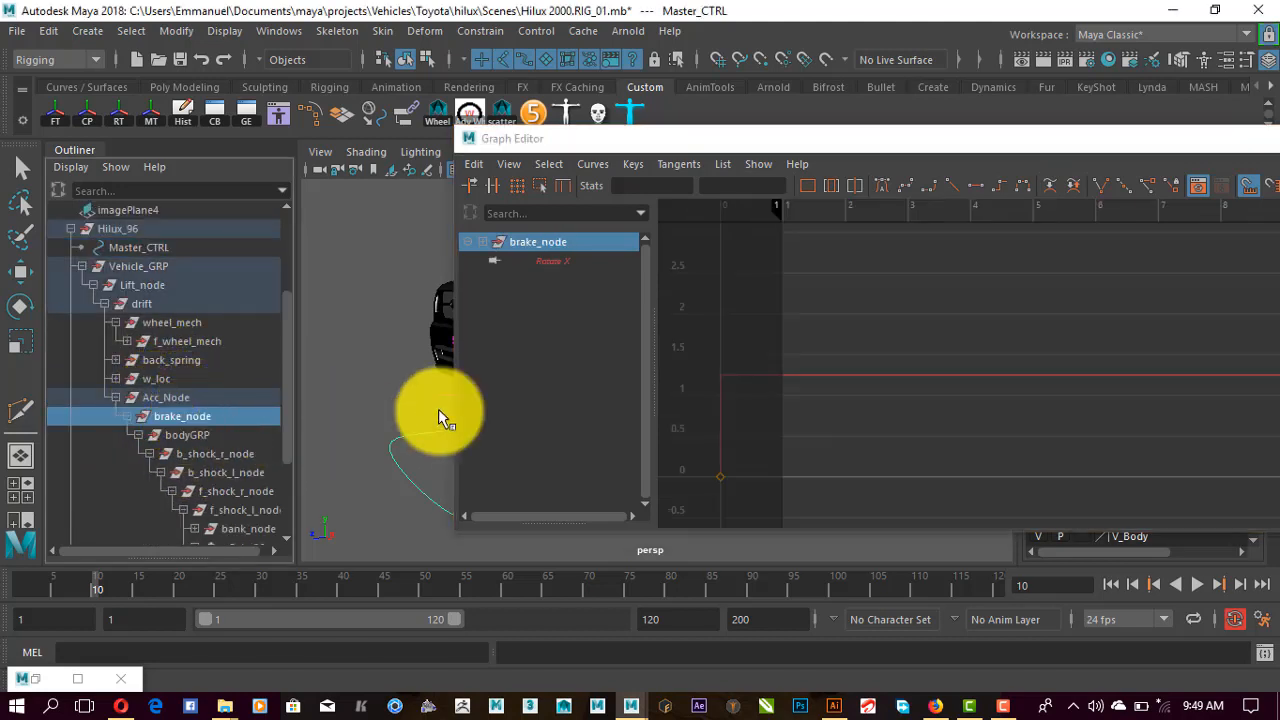
drag(875, 140, 660, 140)
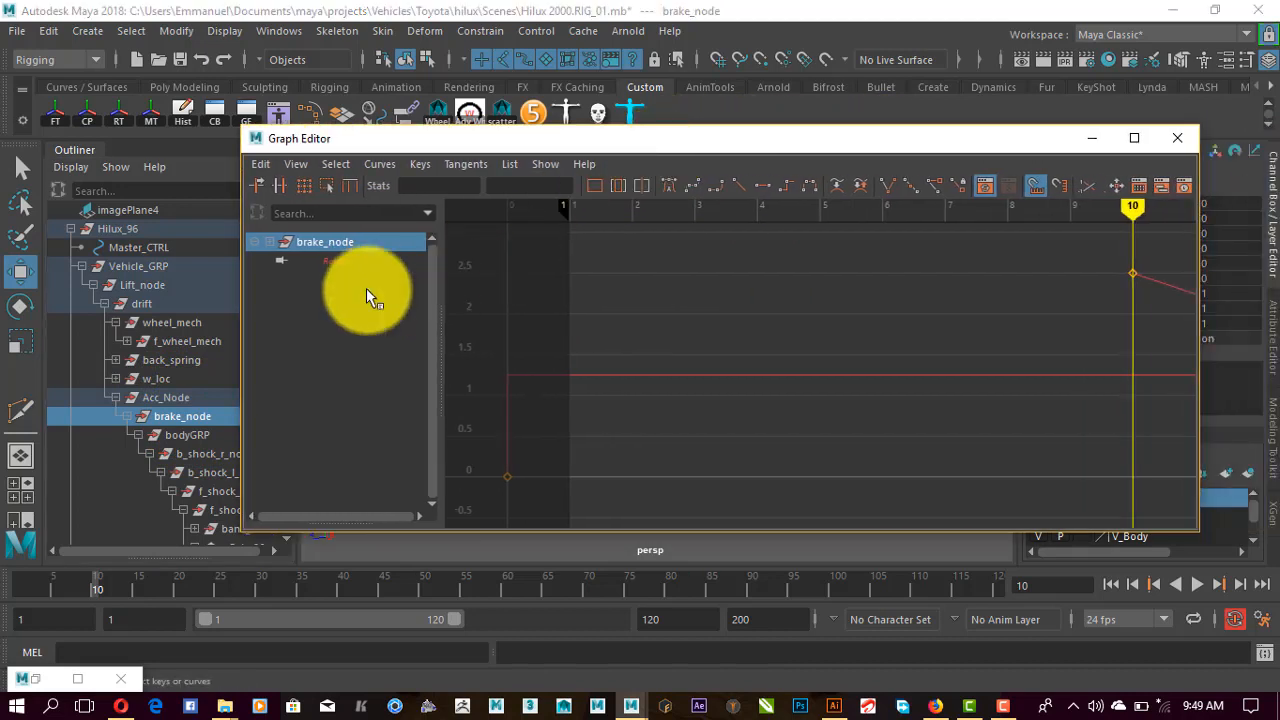
Frame brake_node's Rotate X curve in the Graph Editor and give all its keys linear tangents
click(330, 262)
key(f)
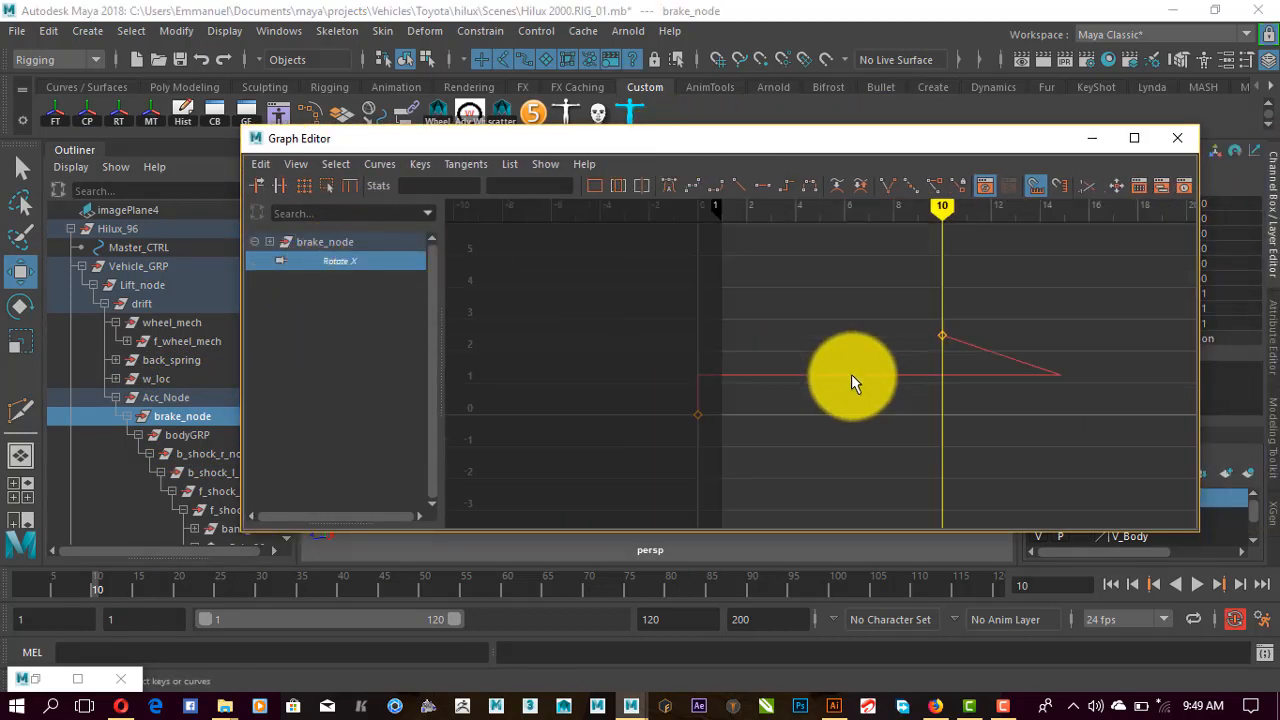
drag(628, 301, 1100, 451)
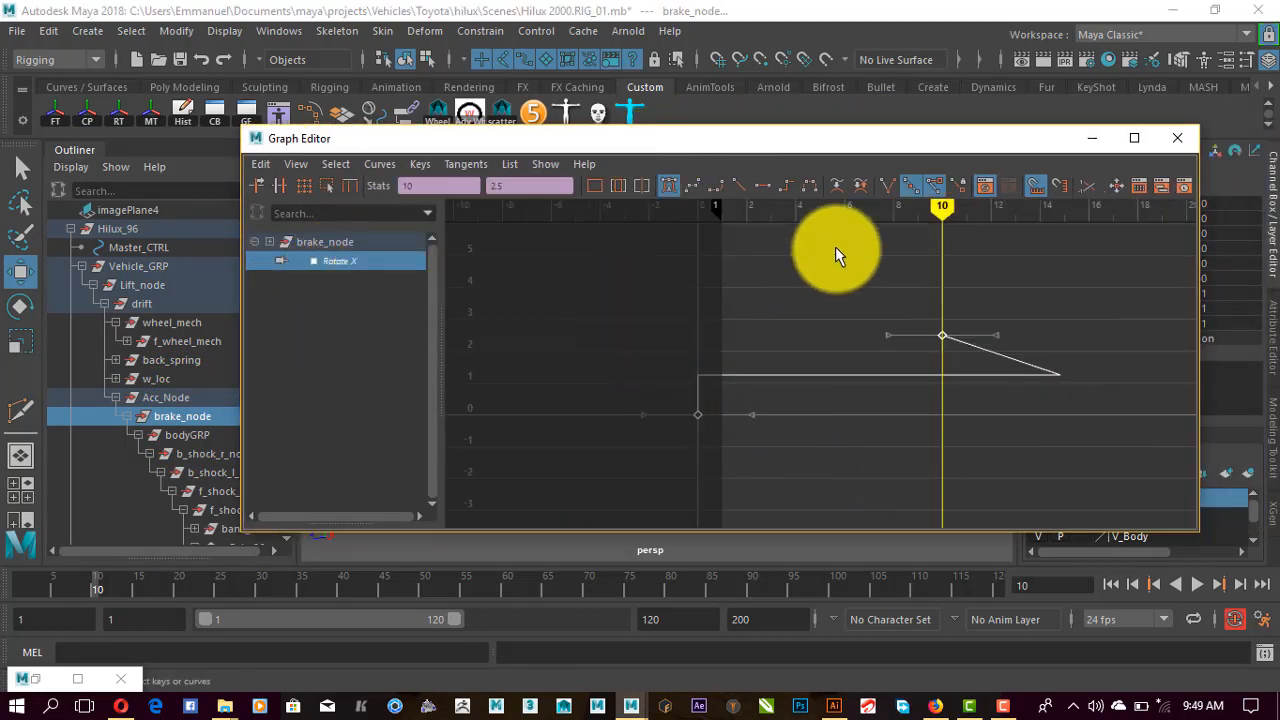
click(742, 185)
Slightly tilt the tangent handles of brake_node's Rotate X key at 10, and minimize the Graph Editor
drag(740, 378, 790, 435)
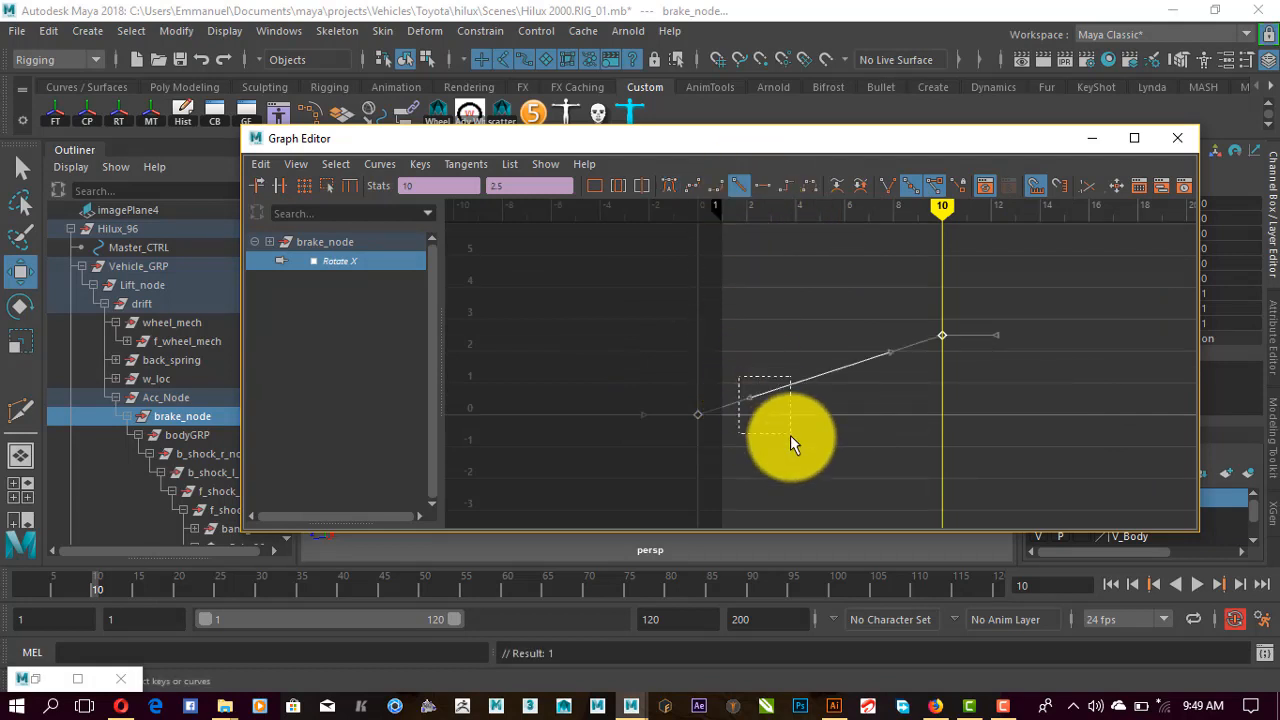
click(942, 335)
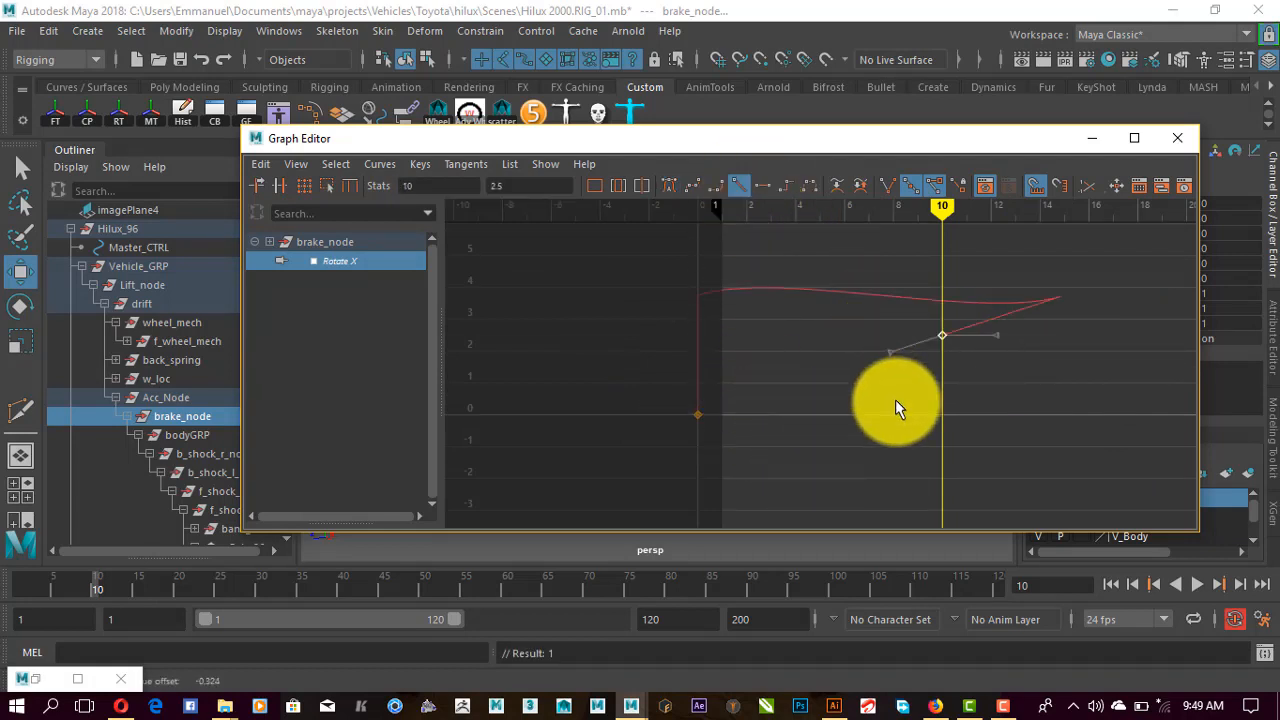
middle_drag(866, 378, 853, 362)
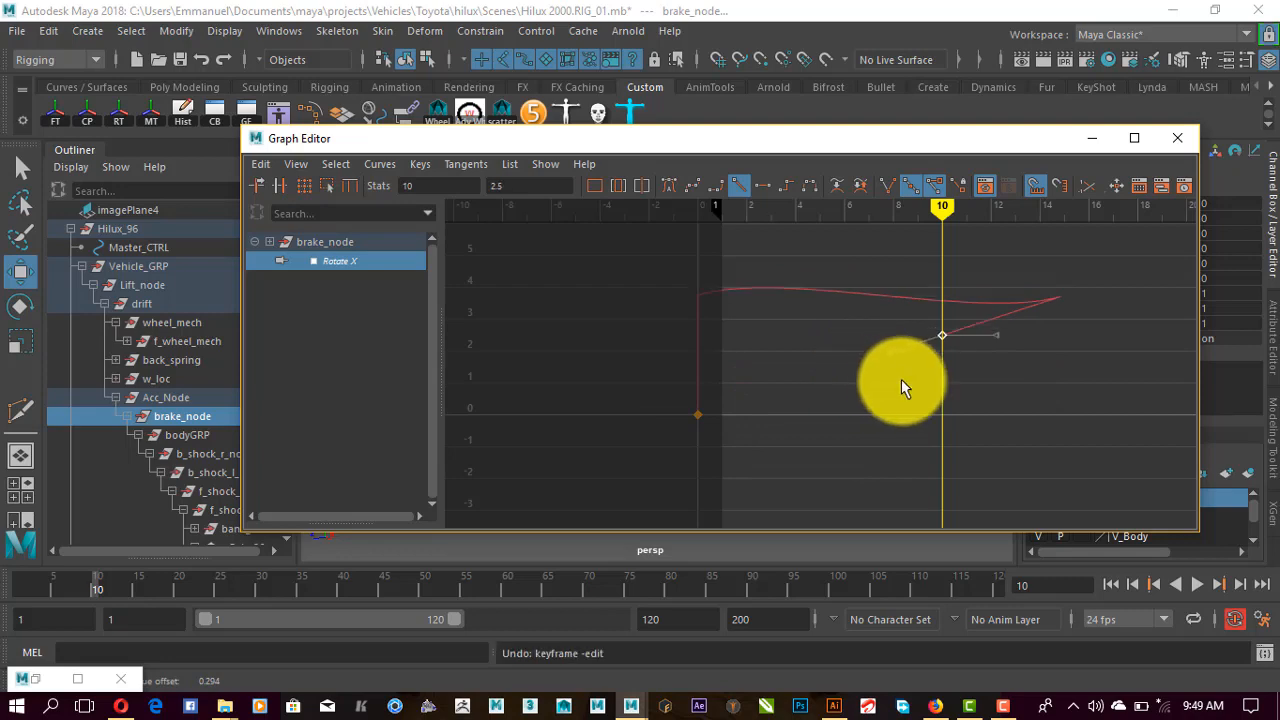
drag(870, 336, 932, 430)
middle_drag(837, 427, 836, 424)
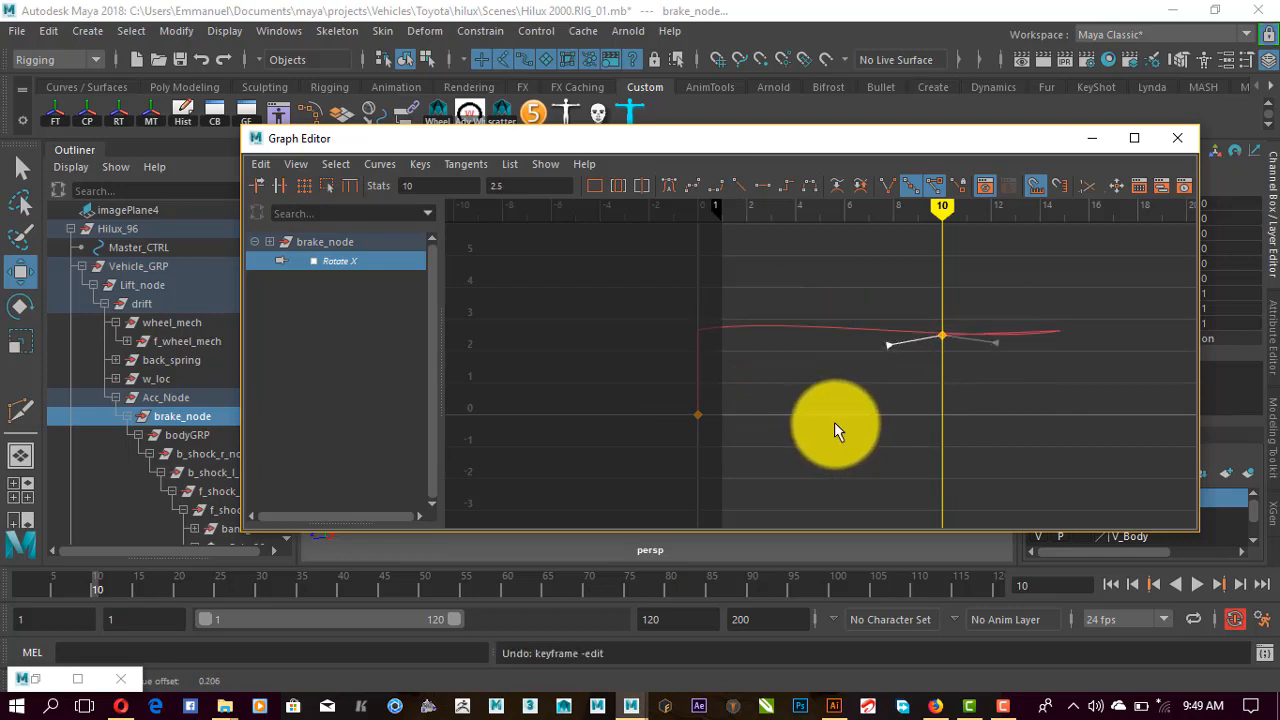
click(1091, 138)
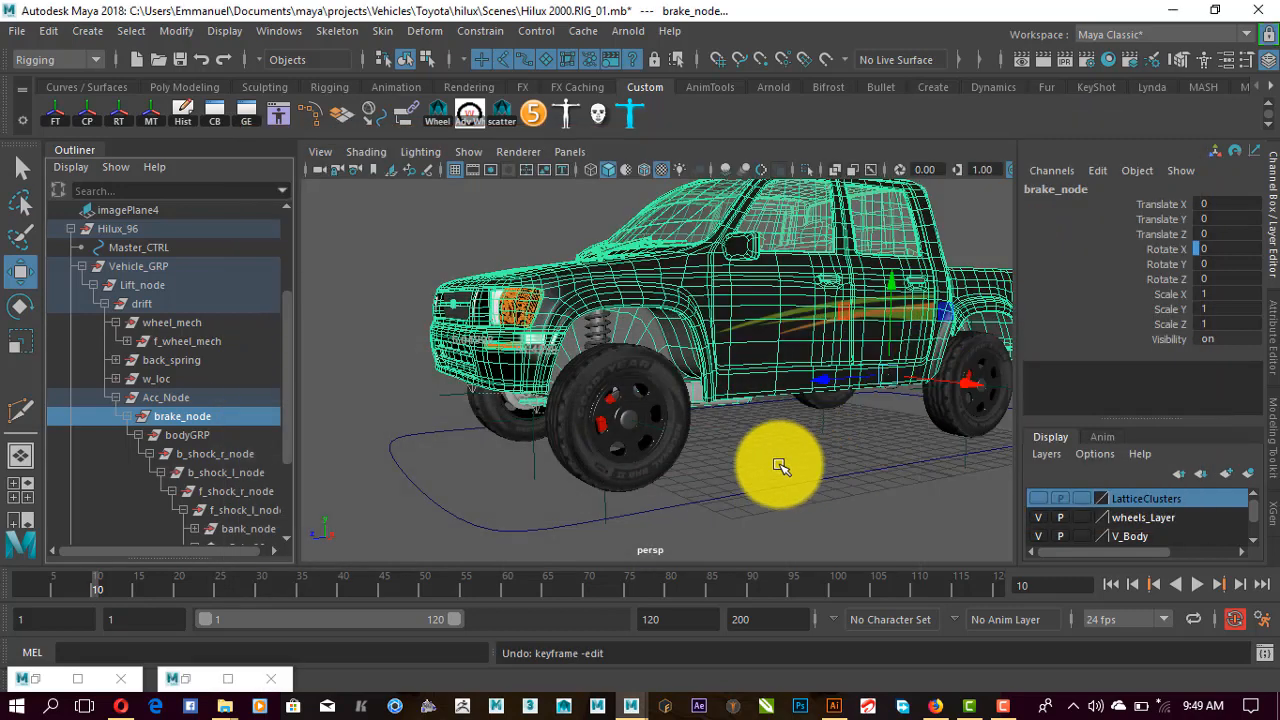
Select Master_CTRL and slide its Brake attribute up to 10 and back to 0 to test the body's forward dip
scroll(760, 420, up, 5)
drag(401, 445, 514, 524)
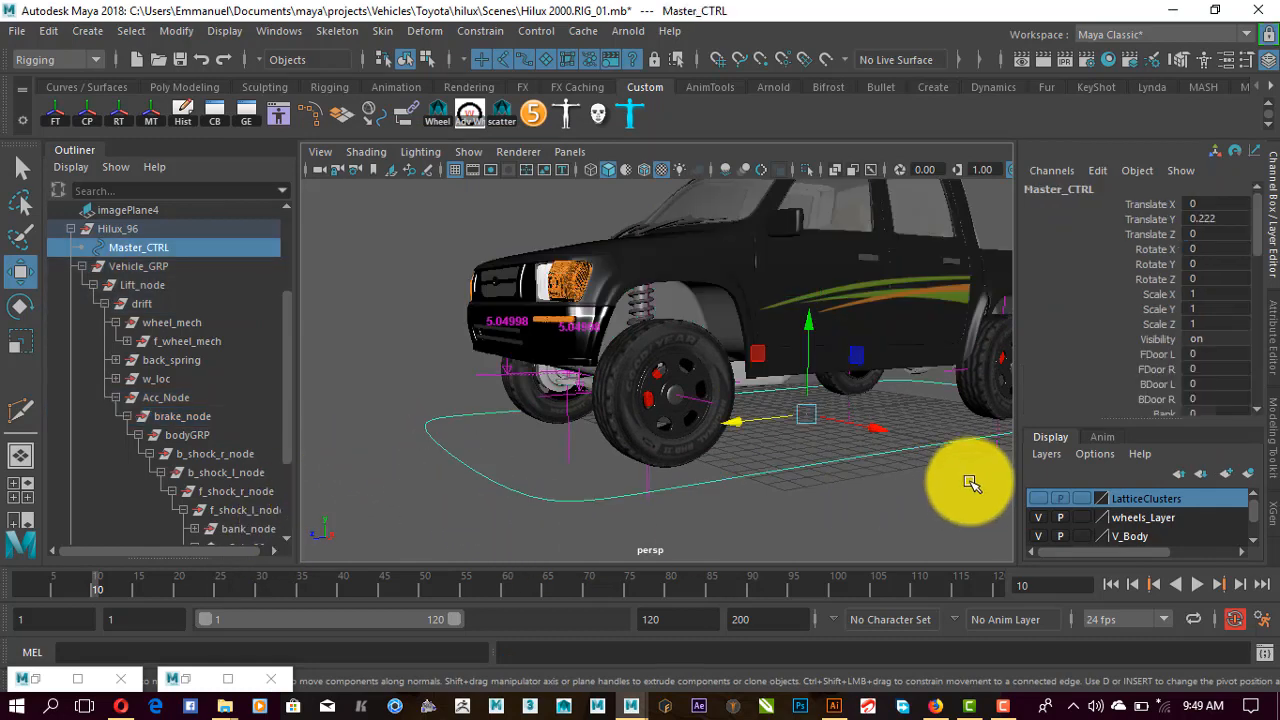
scroll(1162, 384, down, 1)
click(1162, 388)
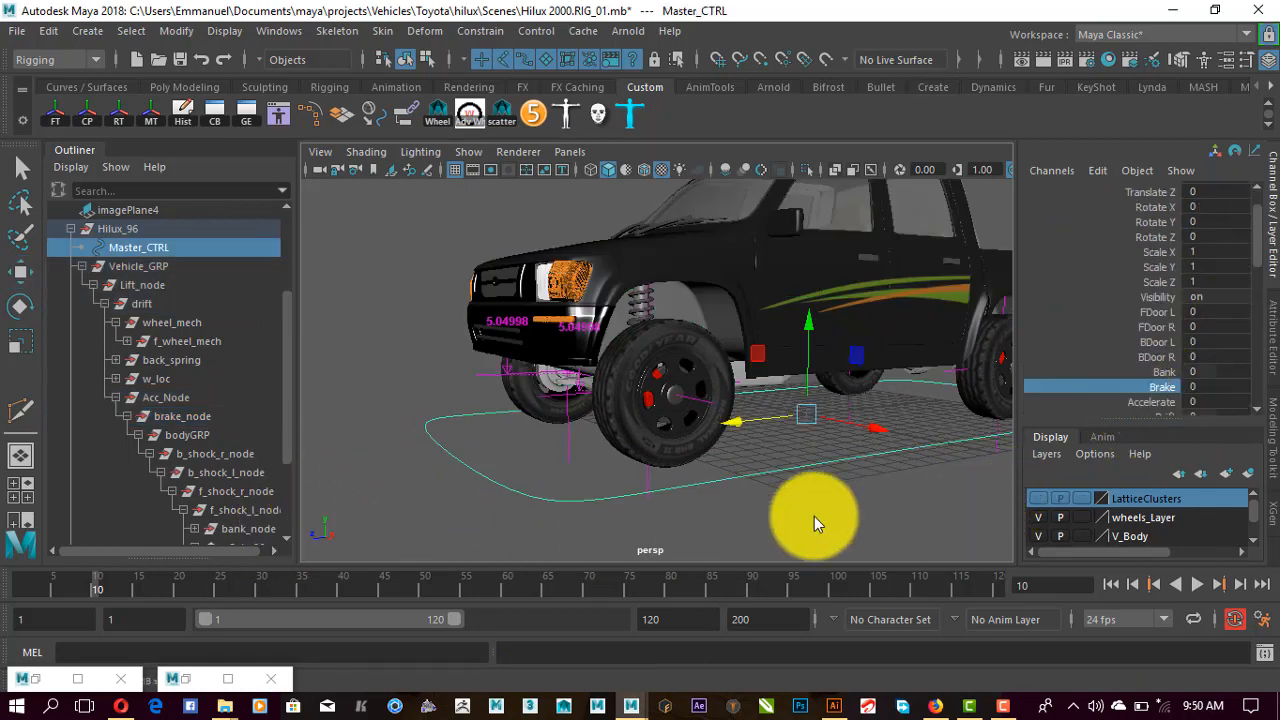
middle_drag(814, 516, 733, 452)
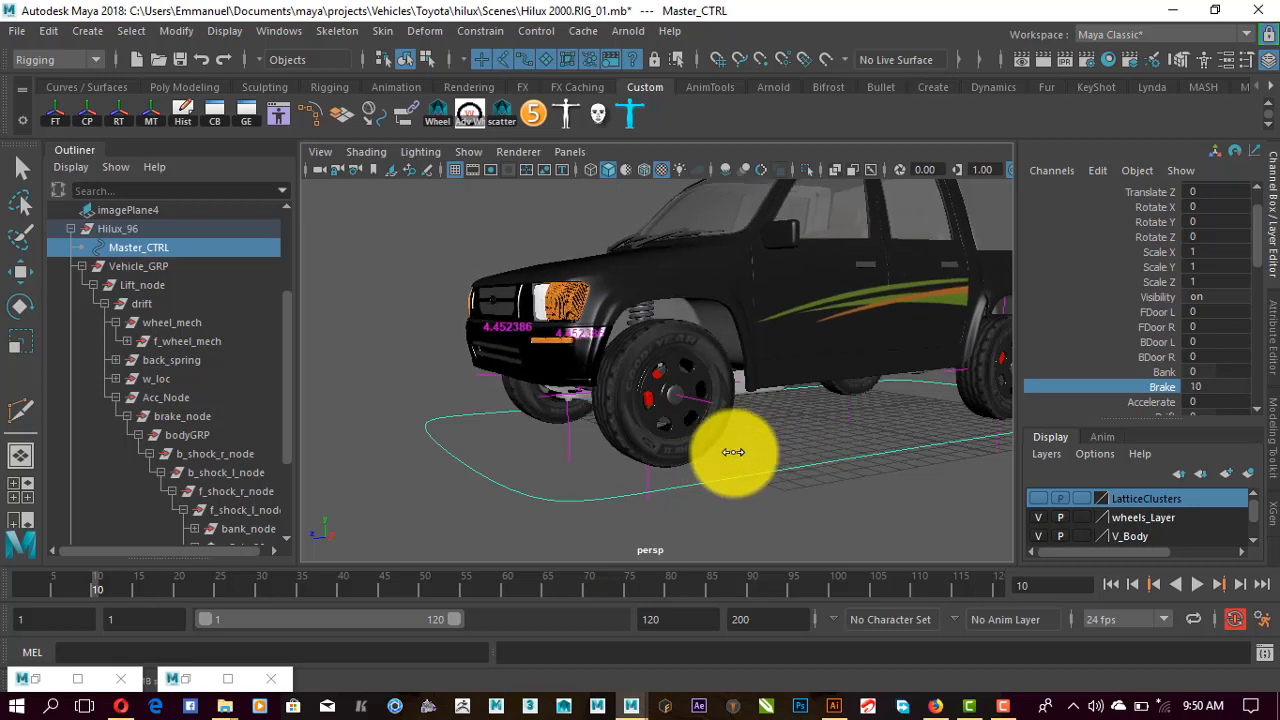
alt+drag(789, 427, 697, 403)
alt+right_drag(697, 403, 813, 441)
alt+drag(824, 493, 815, 457)
scroll(1155, 357, down, 2)
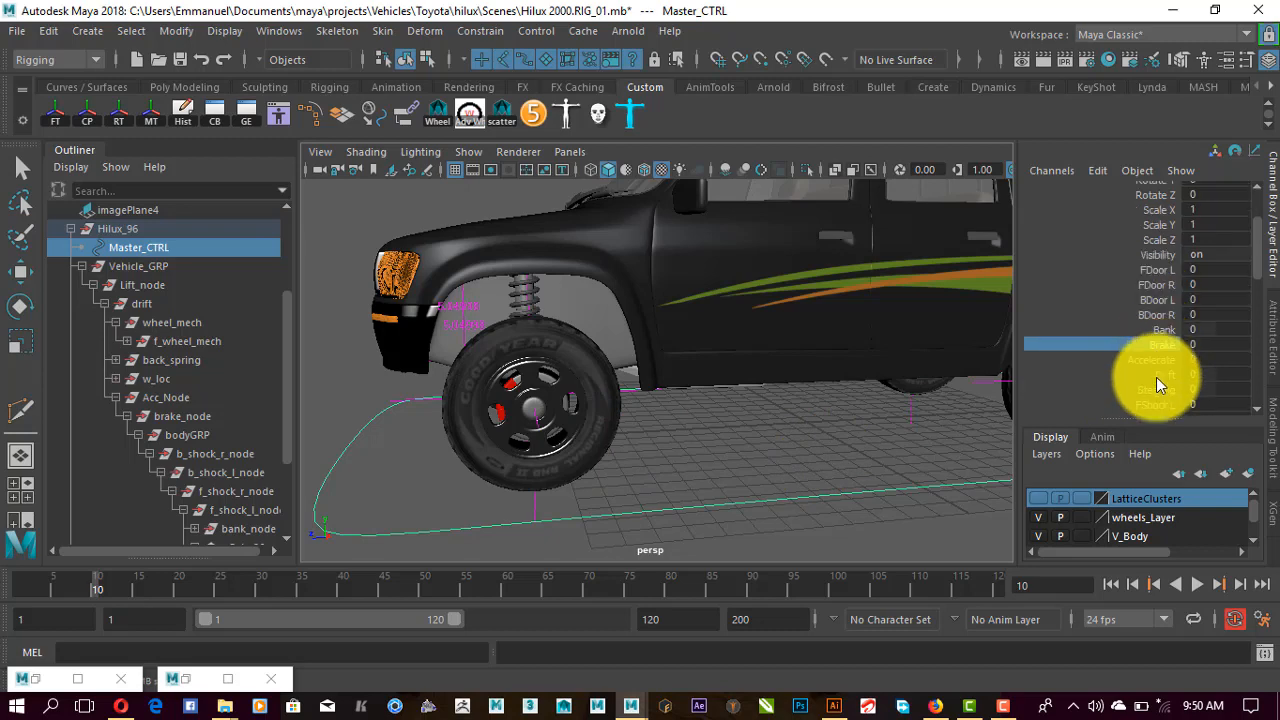
Slide Brake up and back down while examining the front wheel and suspension spring up close
alt+drag(737, 451, 717, 426)
alt+right_drag(717, 426, 687, 411)
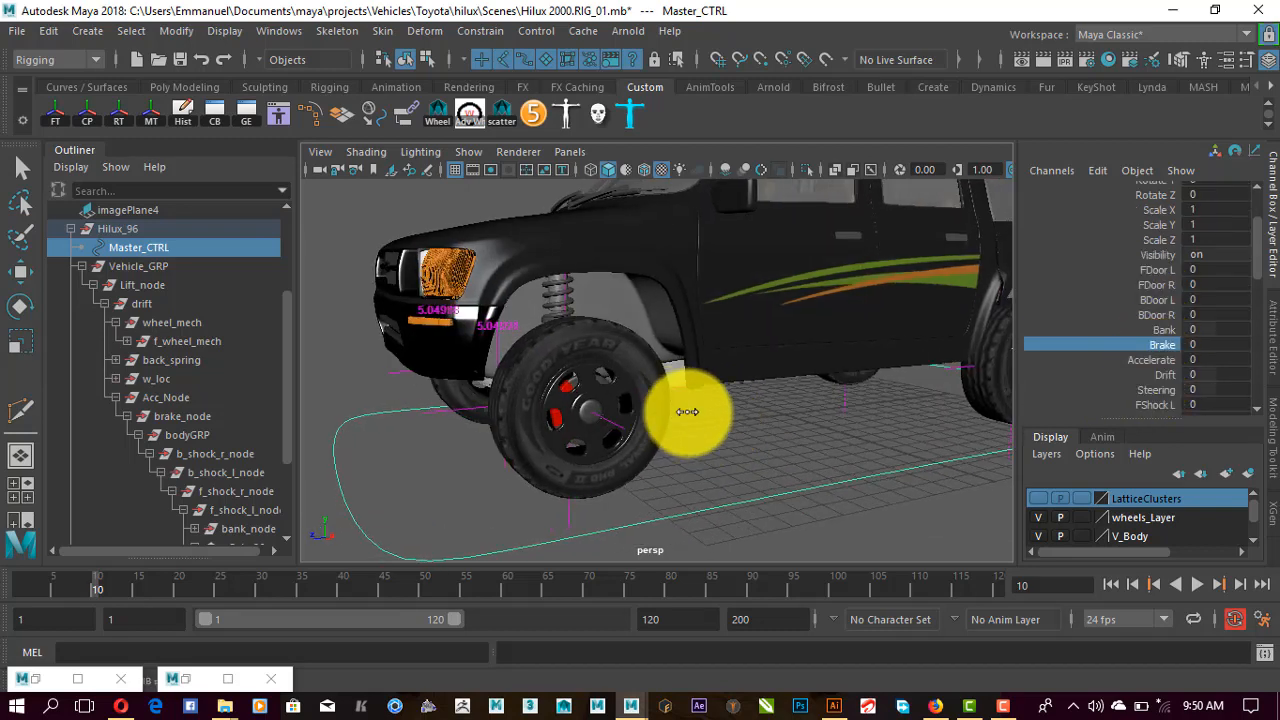
middle_drag(724, 416, 765, 412)
alt+middle_drag(665, 385, 748, 347)
alt+right_drag(700, 370, 731, 394)
alt+drag(731, 394, 697, 403)
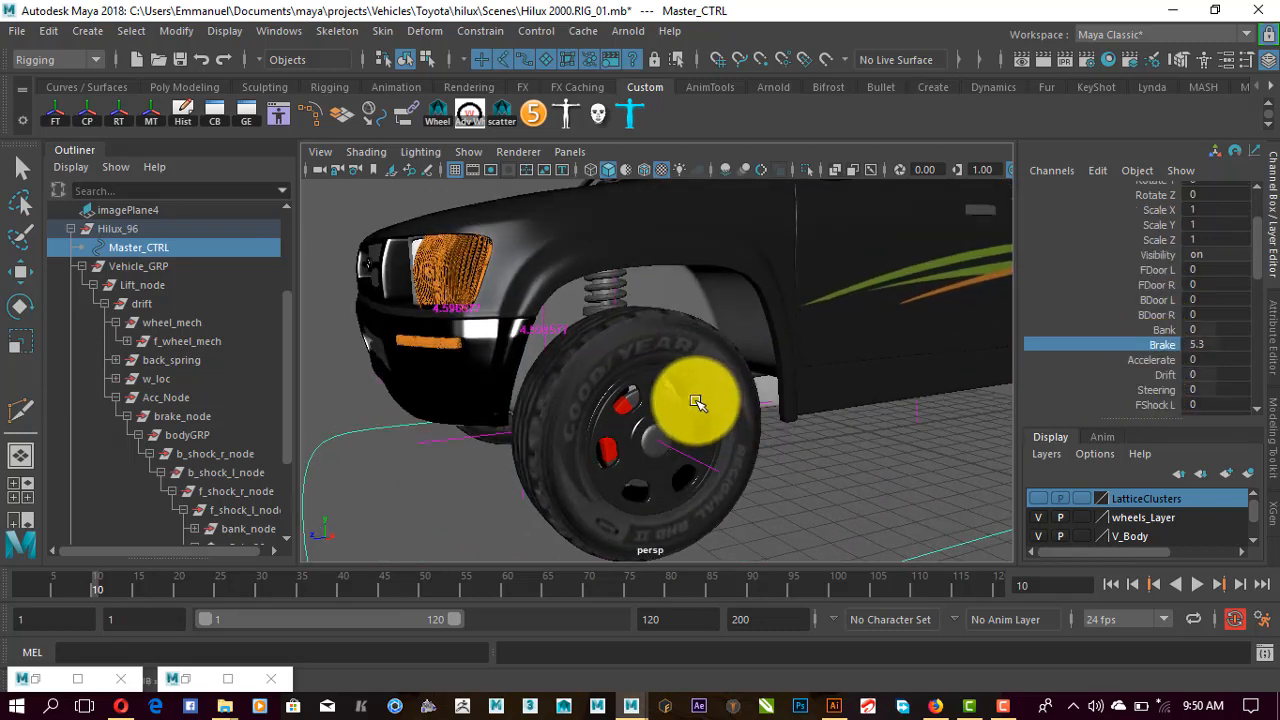
middle_drag(735, 390, 643, 366)
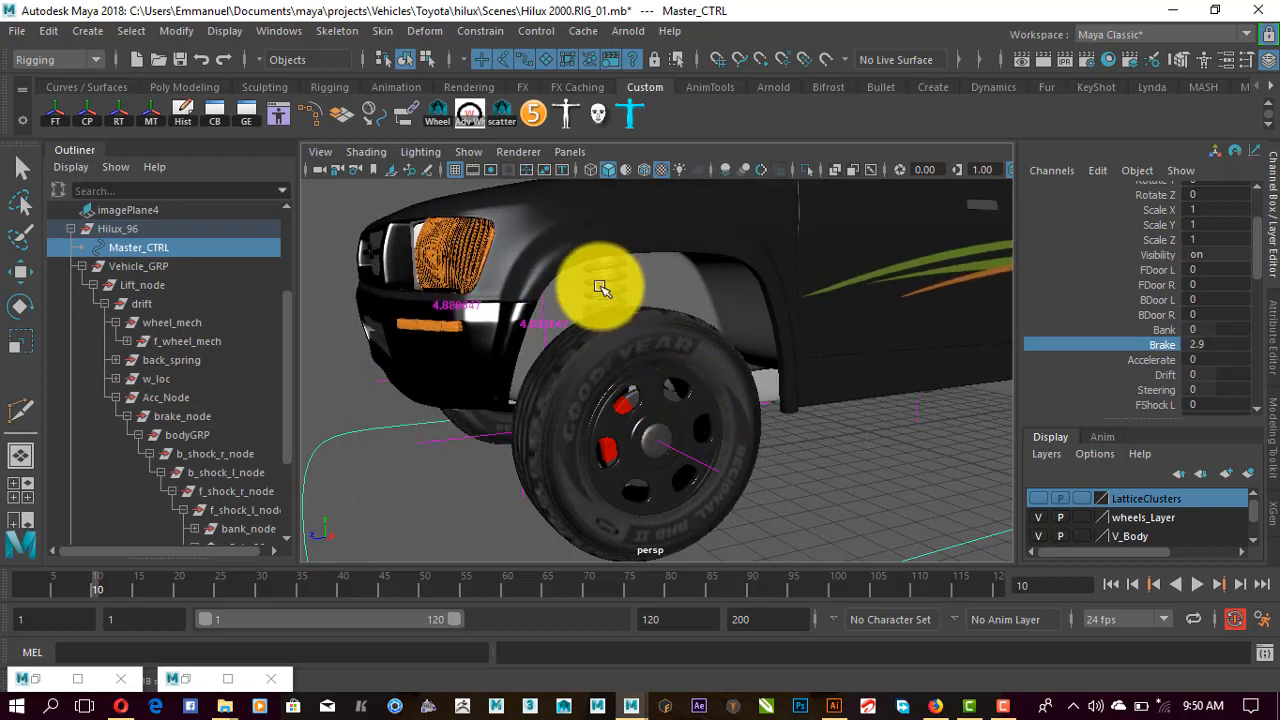
middle_drag(728, 409, 600, 422)
Slide Accelerate between 0 and 10, examining the rear axle and drive shaft from below, and return it to 0
click(1156, 360)
alt+middle_drag(825, 372, 645, 414)
middle_drag(645, 414, 776, 414)
alt+drag(855, 424, 794, 409)
alt+right_drag(794, 409, 767, 410)
mouse_move(767, 410)
alt+mouse_down()
mouse_move(849, 397)
mouse_move(763, 403)
mouse_move(778, 396)
alt+mouse_up()
alt+right_drag(778, 396, 786, 394)
alt+drag(807, 405, 745, 361)
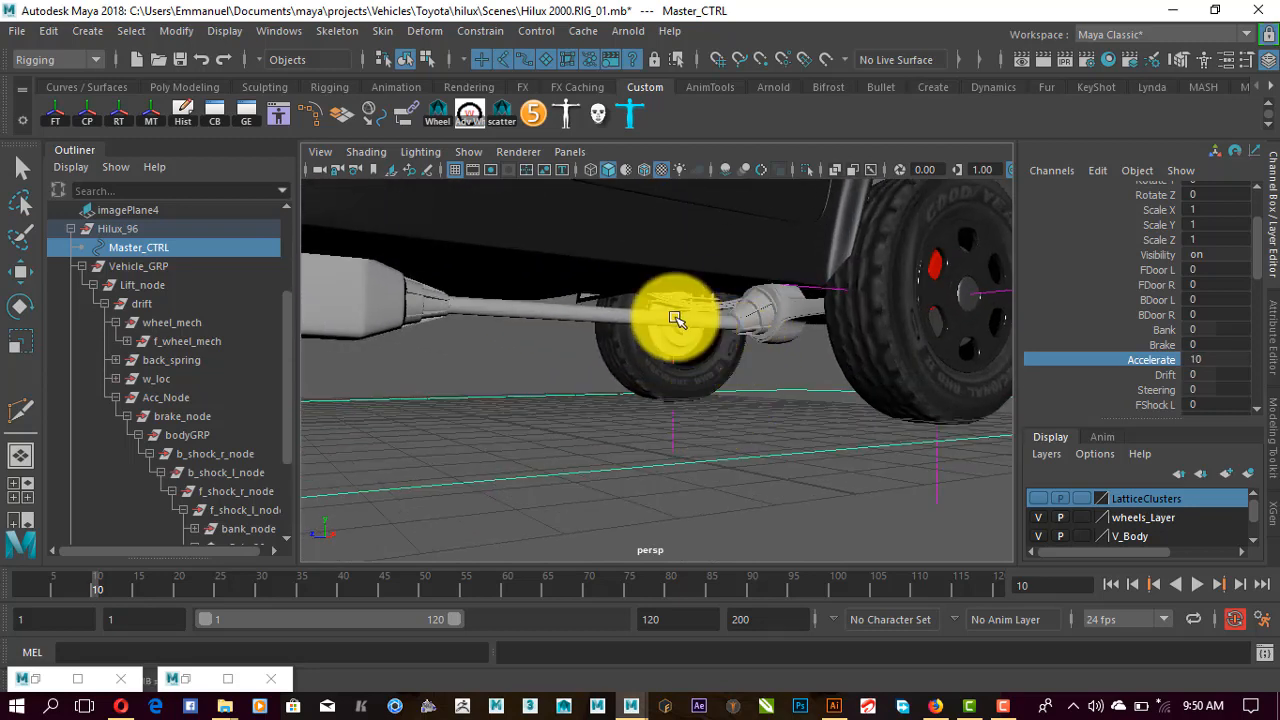
middle_drag(771, 399, 672, 401)
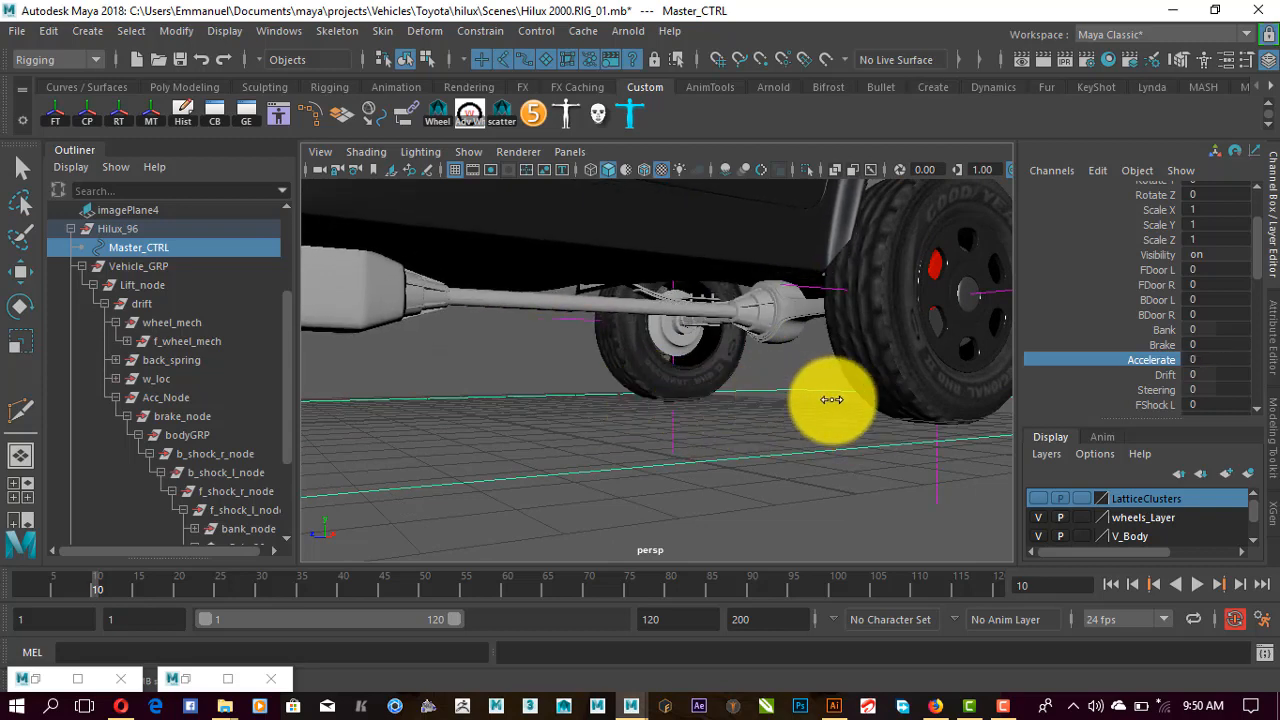
middle_drag(832, 400, 706, 400)
Slide Drift from -10 to 10 in a wide view of the whole truck to test the drift rotation
scroll(706, 400, down, 2)
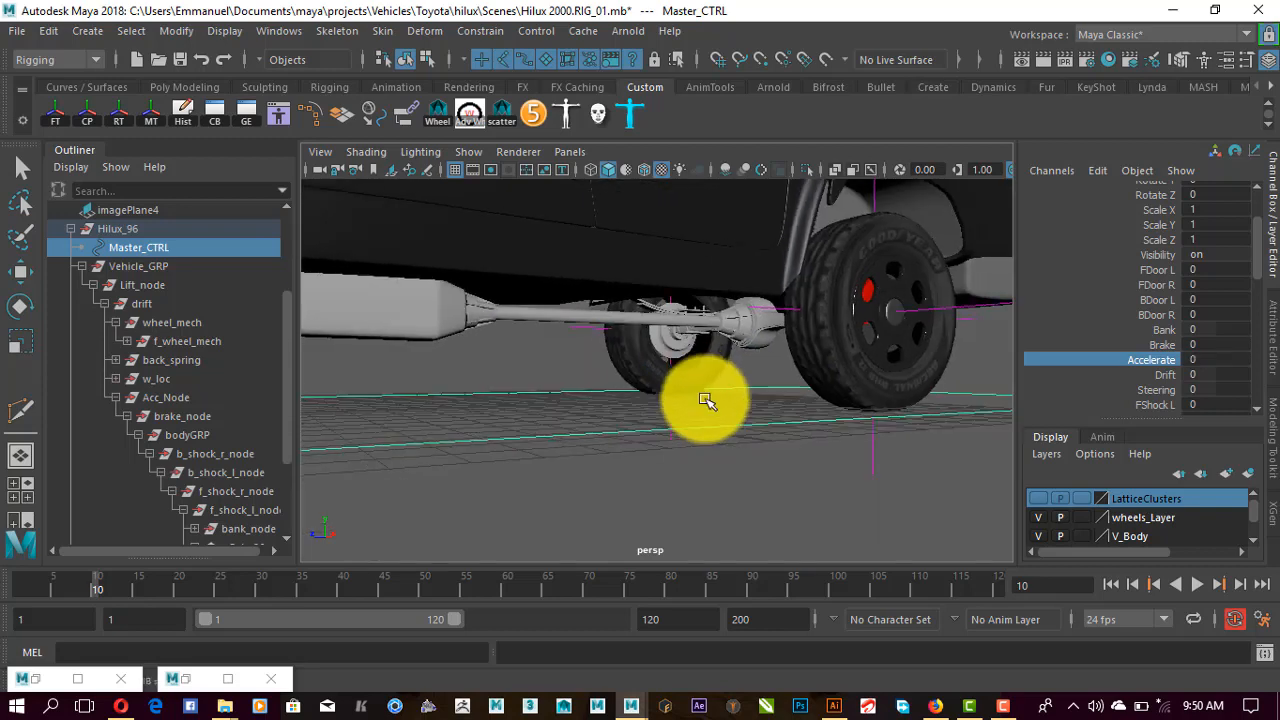
alt+drag(706, 400, 742, 420)
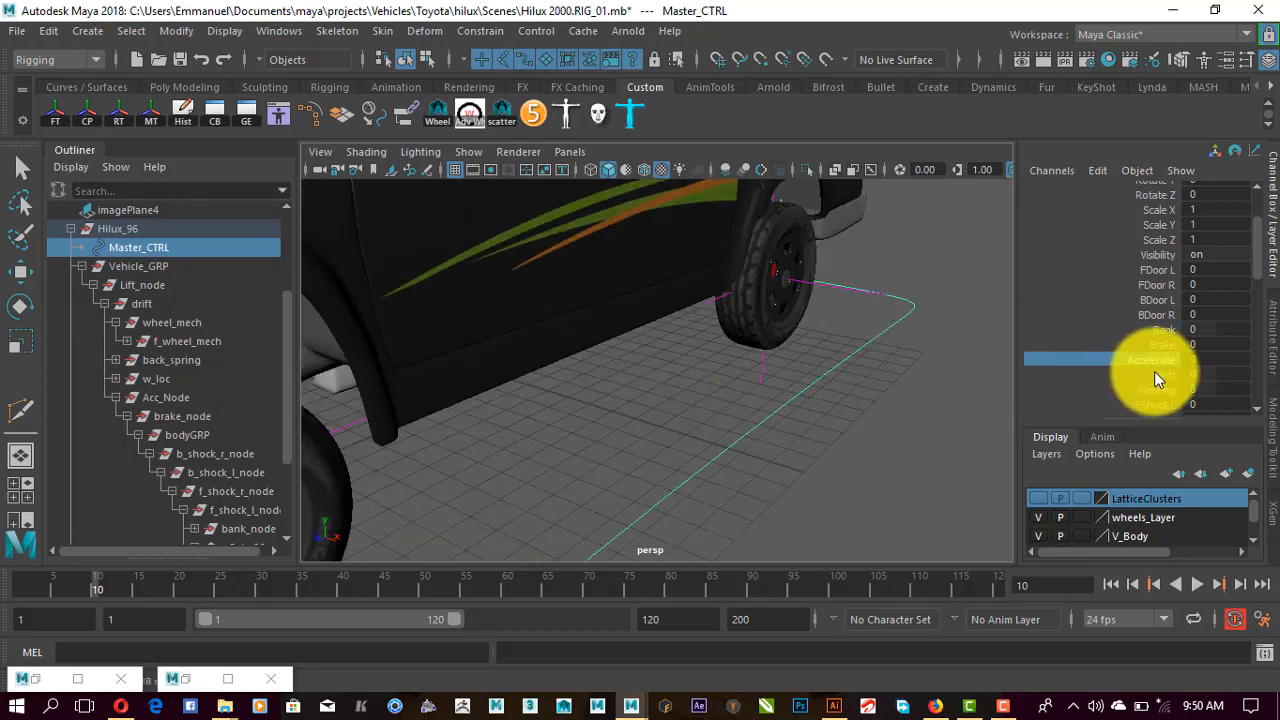
click(1157, 377)
scroll(600, 434, down, 4)
mouse_move(700, 432)
alt+middle_down()
mouse_move(800, 417)
mouse_move(737, 425)
mouse_move(791, 440)
mouse_move(701, 428)
alt+middle_up()
scroll(800, 417, down, 3)
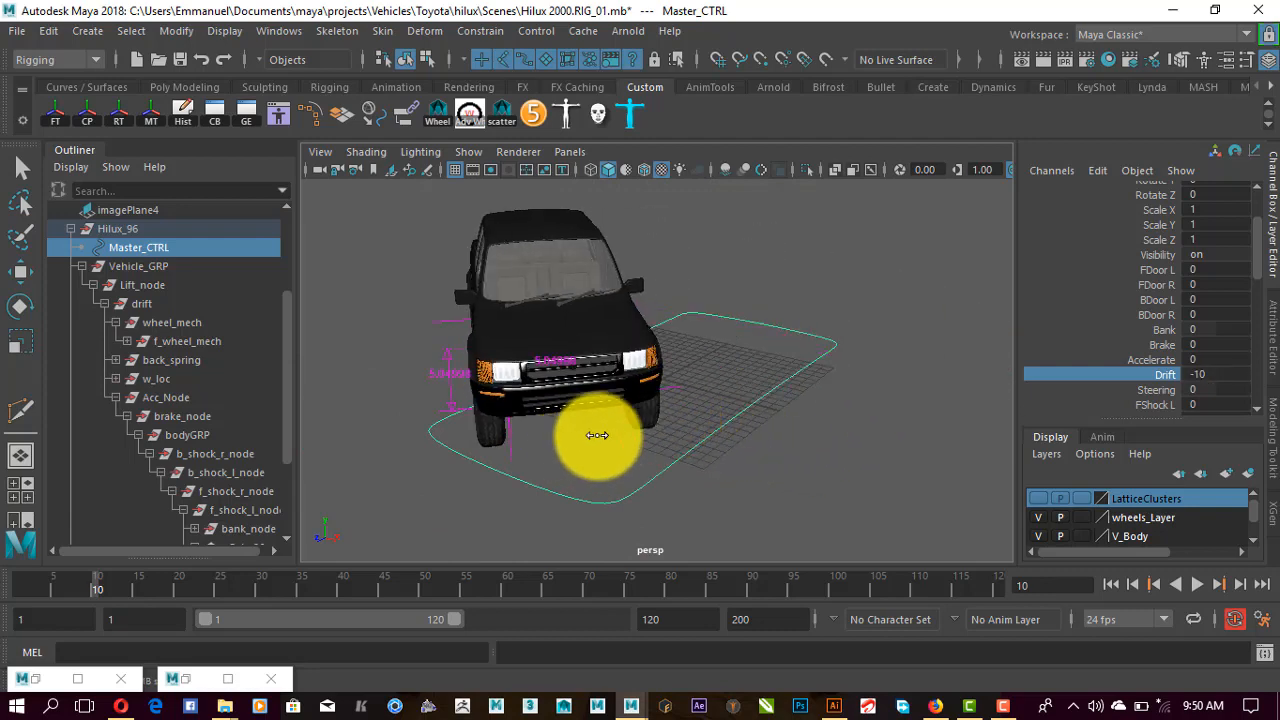
middle_drag(699, 425, 643, 393)
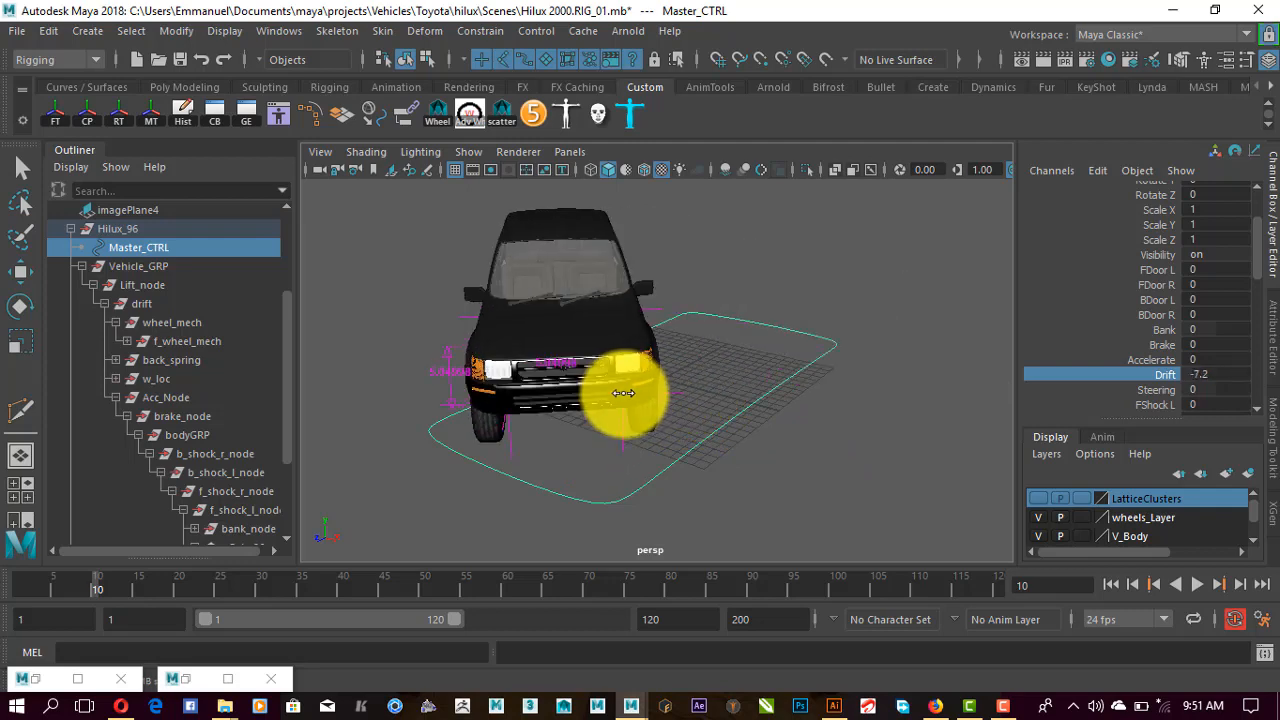
middle_drag(667, 389, 787, 412)
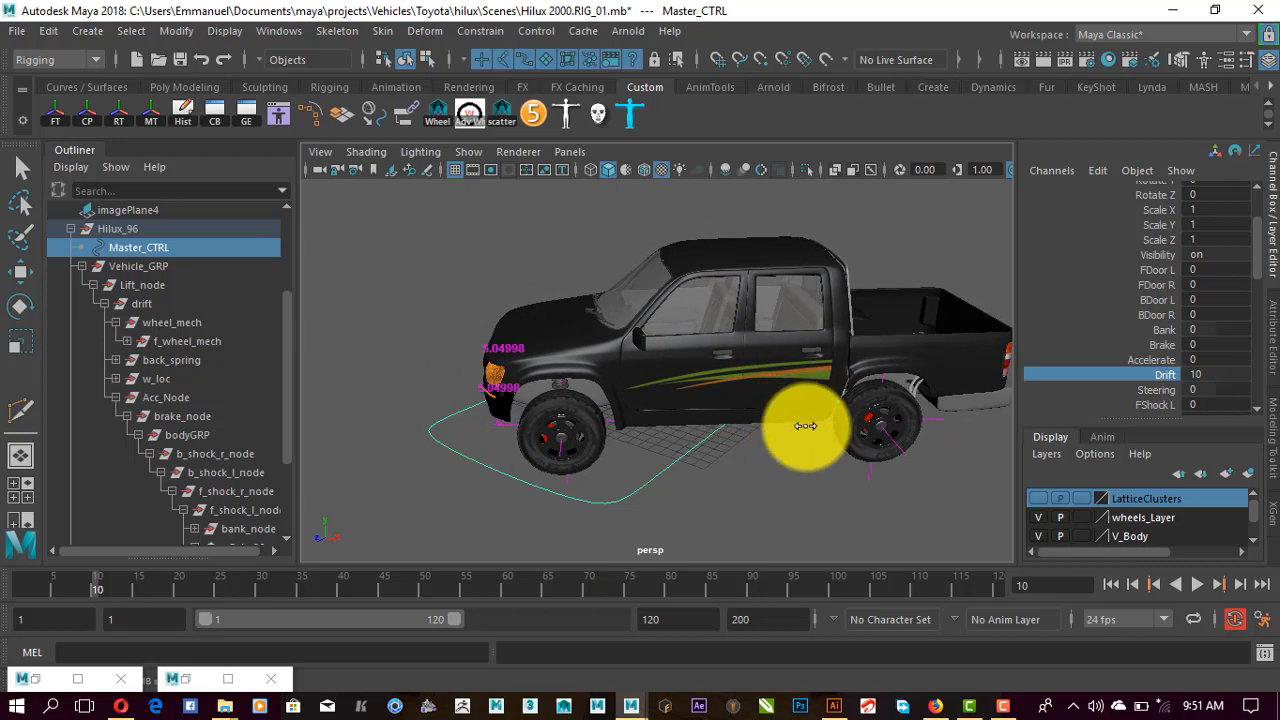
Turn the front wheels with Steering while Drift is applied, and reset Drift and Steering to 0
click(1125, 370)
click(1155, 390)
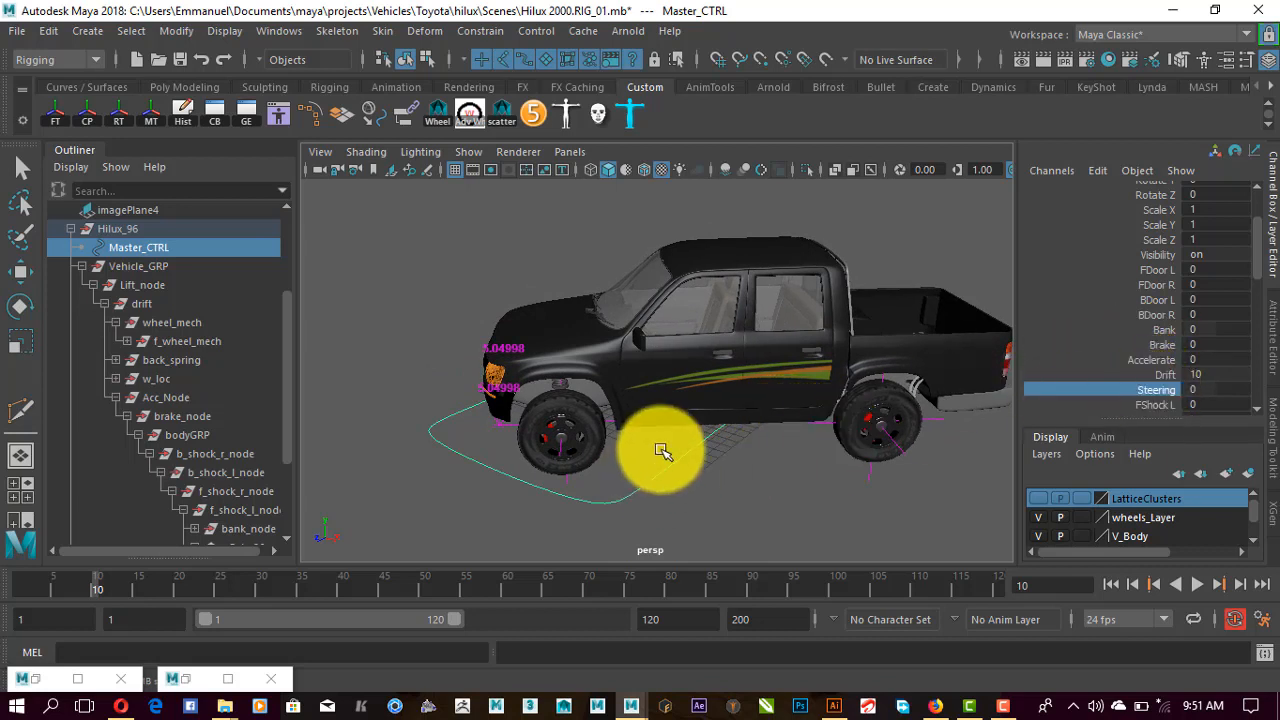
click(1160, 374)
middle_drag(871, 434, 838, 465)
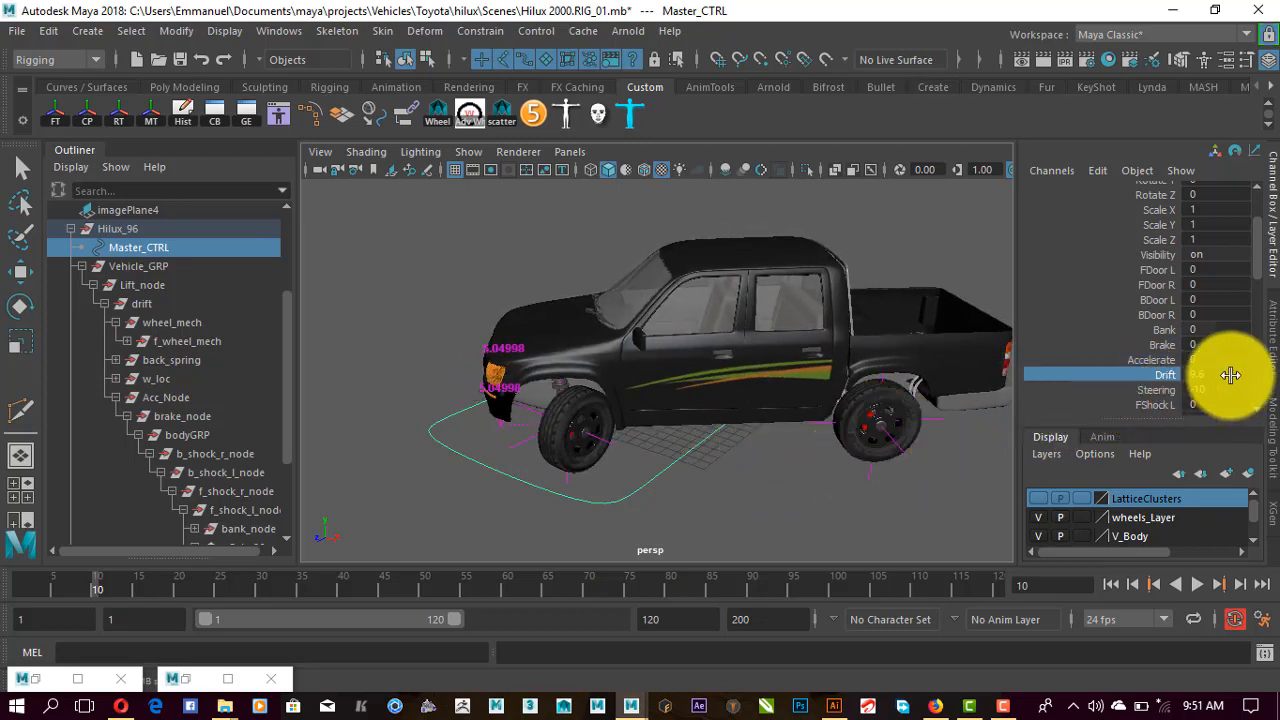
drag(1228, 374, 1229, 391)
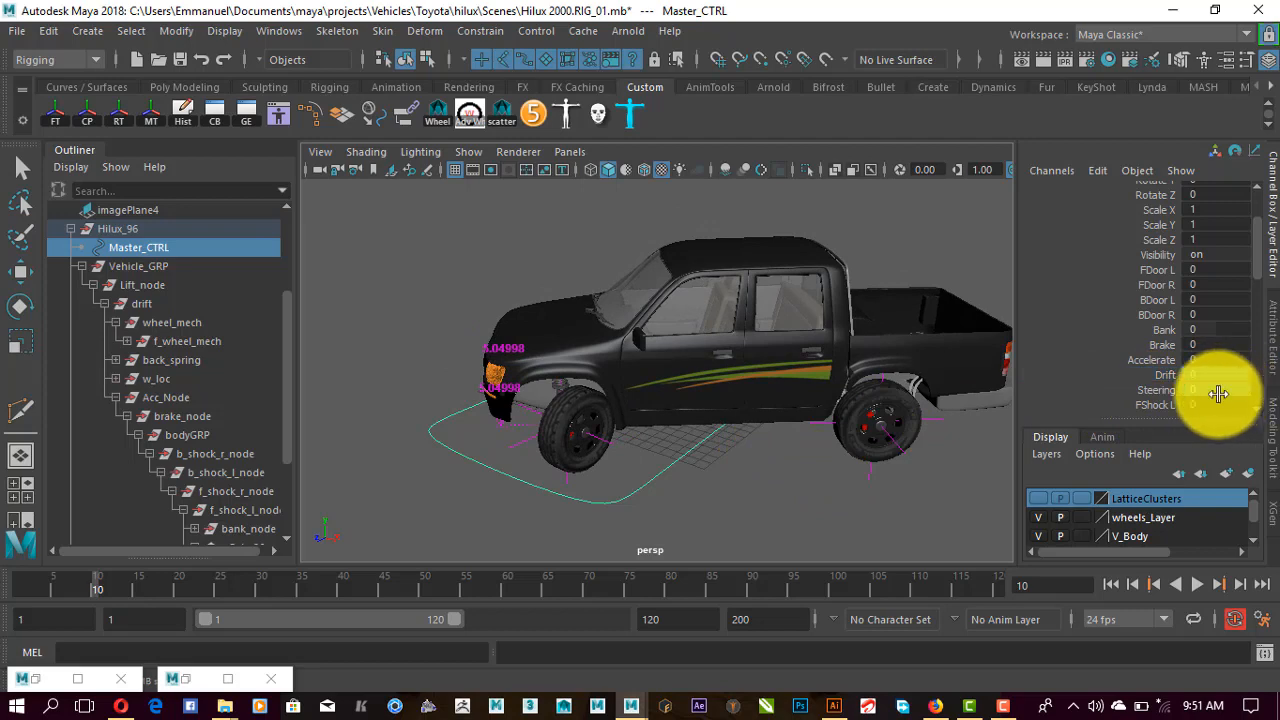
Slide Steering in both directions while examining the front wheels up close from the side and front
alt+drag(745, 415, 893, 433)
alt+right_drag(600, 470, 740, 440)
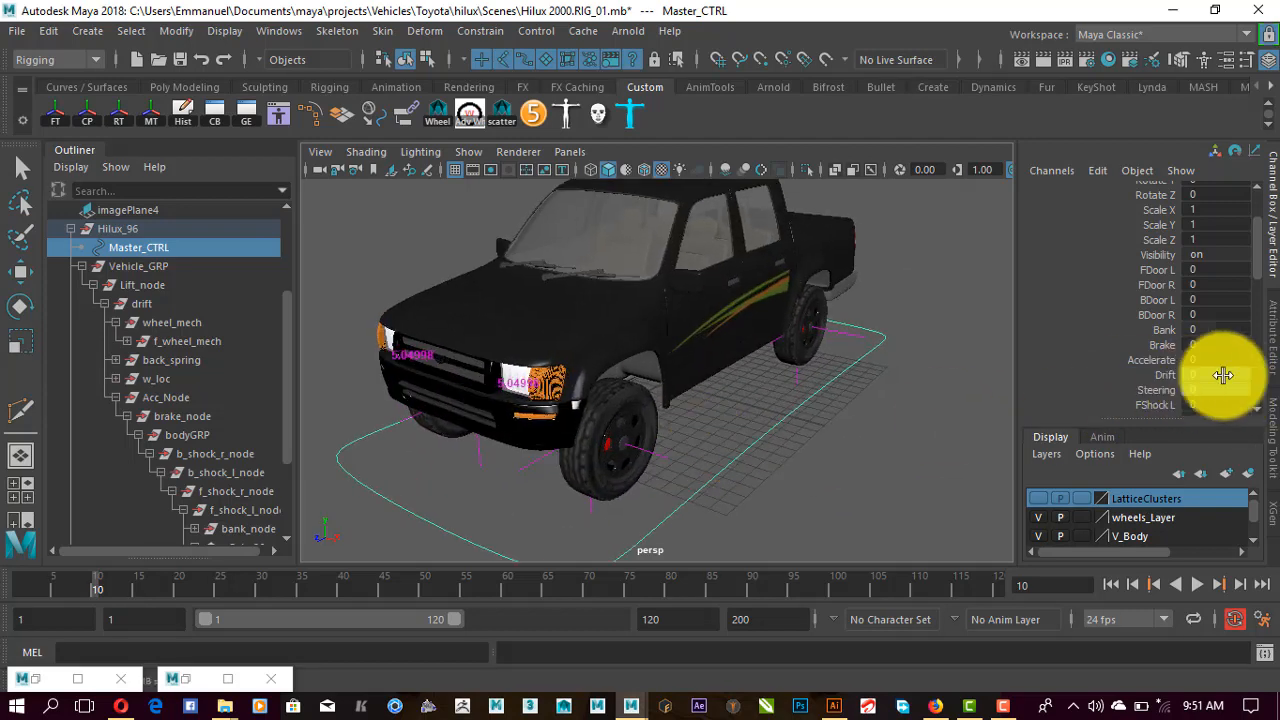
click(1168, 392)
alt+drag(628, 434, 540, 425)
alt+middle_drag(637, 420, 735, 442)
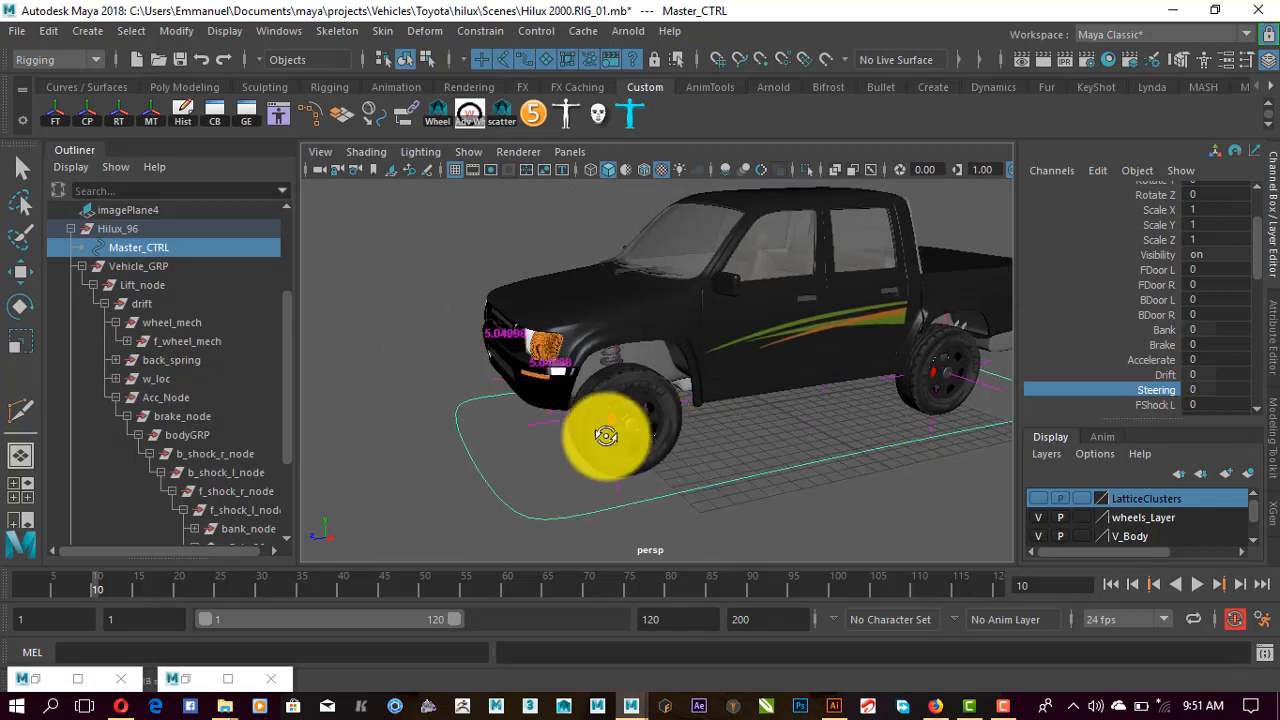
alt+drag(606, 434, 531, 440)
alt+right_drag(531, 440, 604, 452)
alt+drag(606, 453, 572, 448)
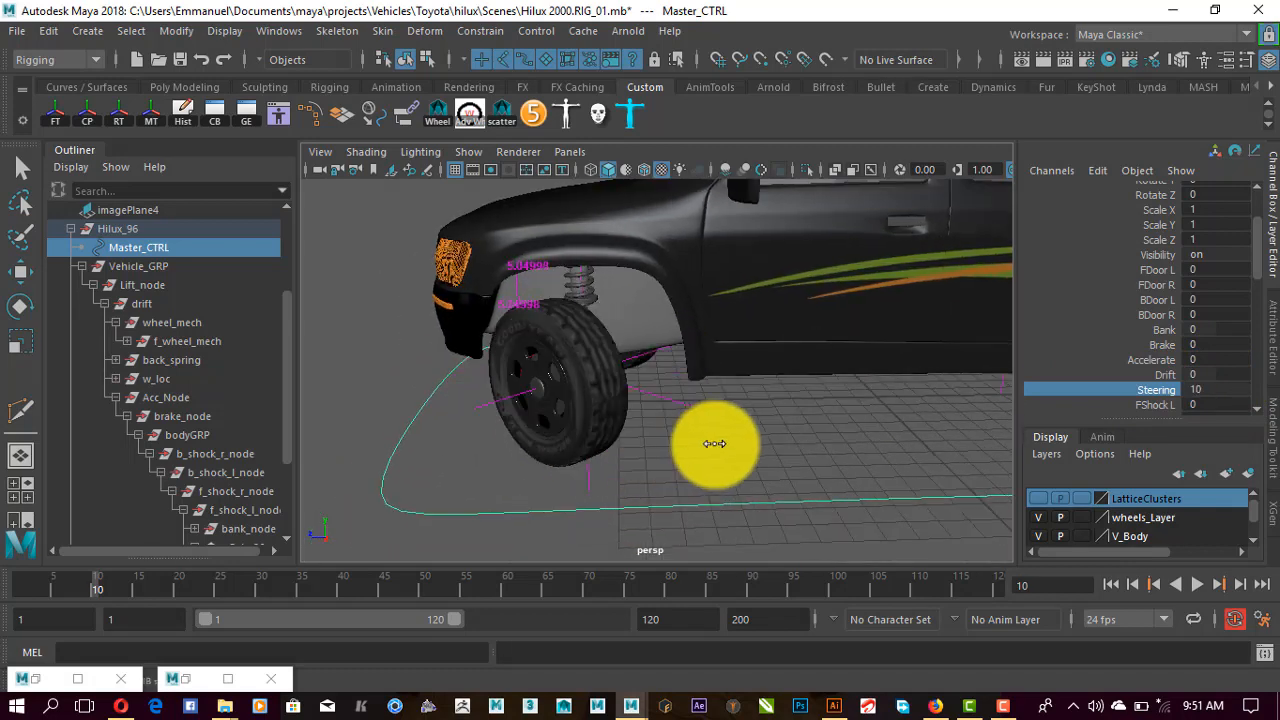
middle_drag(618, 442, 511, 452)
alt+drag(571, 443, 672, 422)
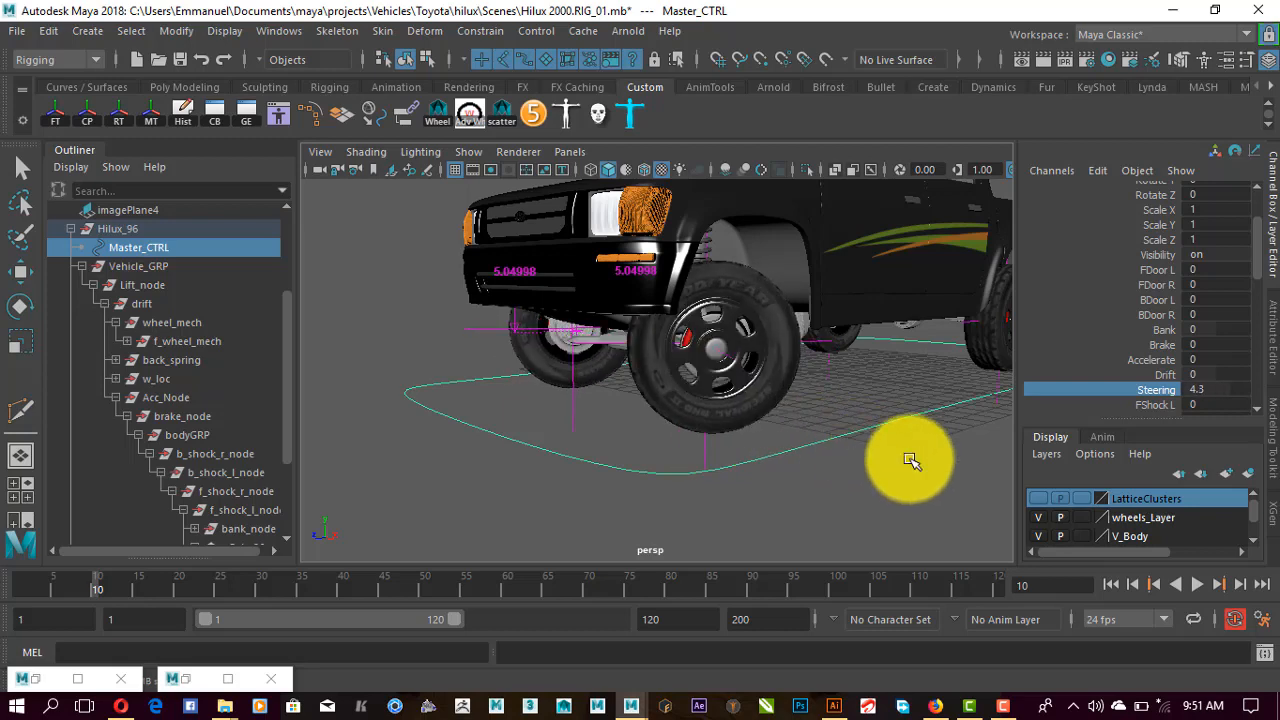
Slide Steering between about 7.9 and -5 while examining the front axle and steering linkage from the front
alt+drag(910, 460, 800, 391)
middle_drag(800, 391, 719, 404)
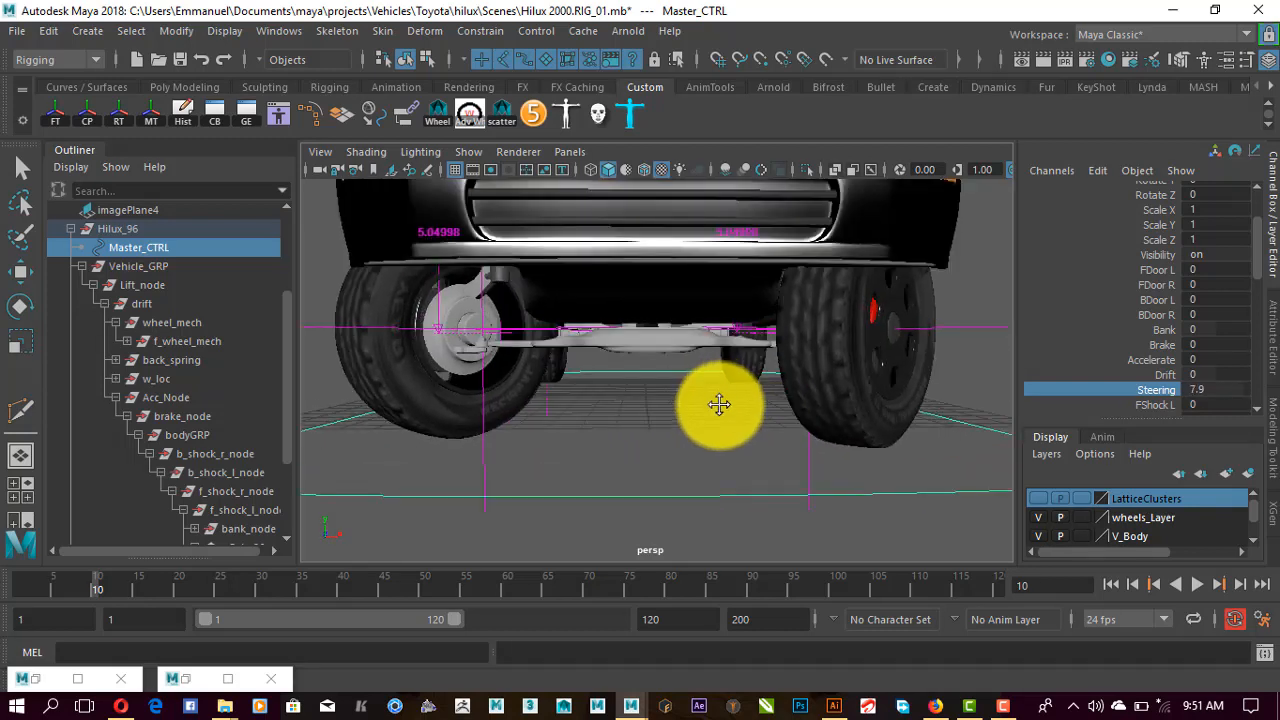
alt+right_drag(719, 404, 757, 397)
middle_drag(706, 433, 623, 429)
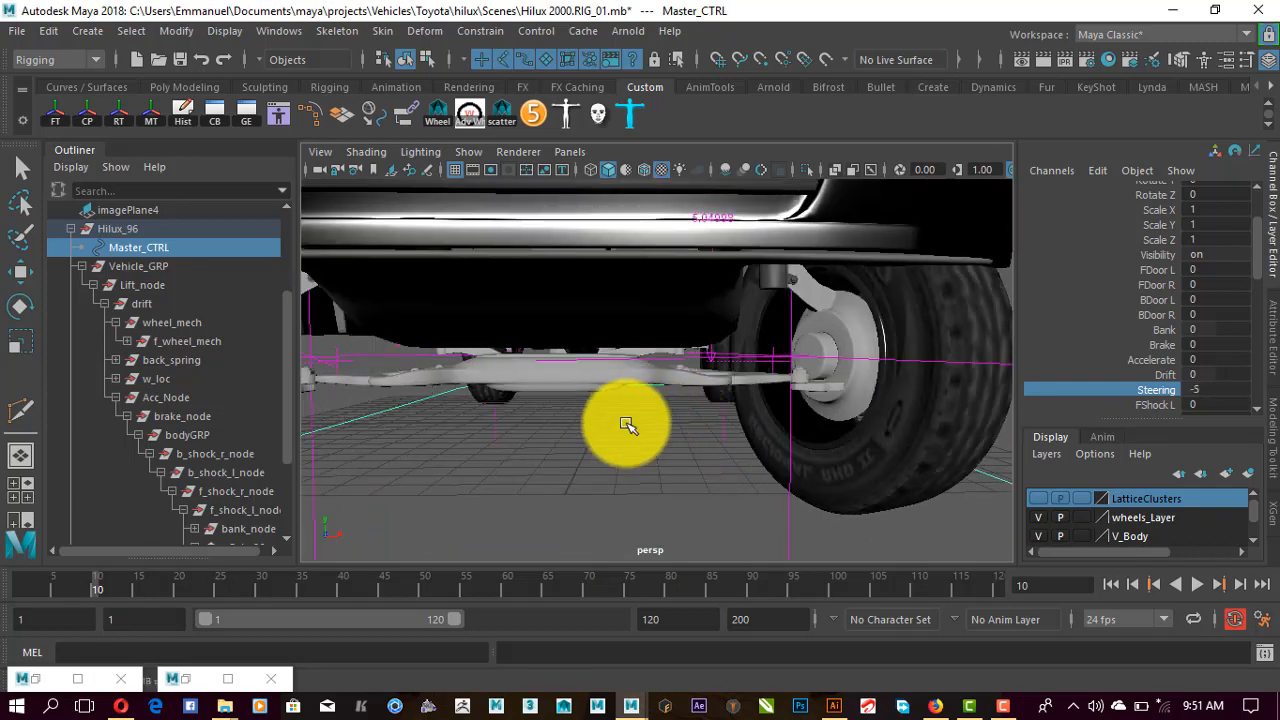
alt+drag(623, 429, 622, 399)
middle_drag(622, 399, 690, 390)
Slide Steering again while viewing the front wheel from other angles, and reset Steering to 0
alt+drag(712, 360, 706, 394)
middle_drag(687, 393, 760, 403)
alt+drag(766, 397, 728, 414)
alt+right_drag(728, 414, 767, 376)
alt+drag(767, 376, 640, 406)
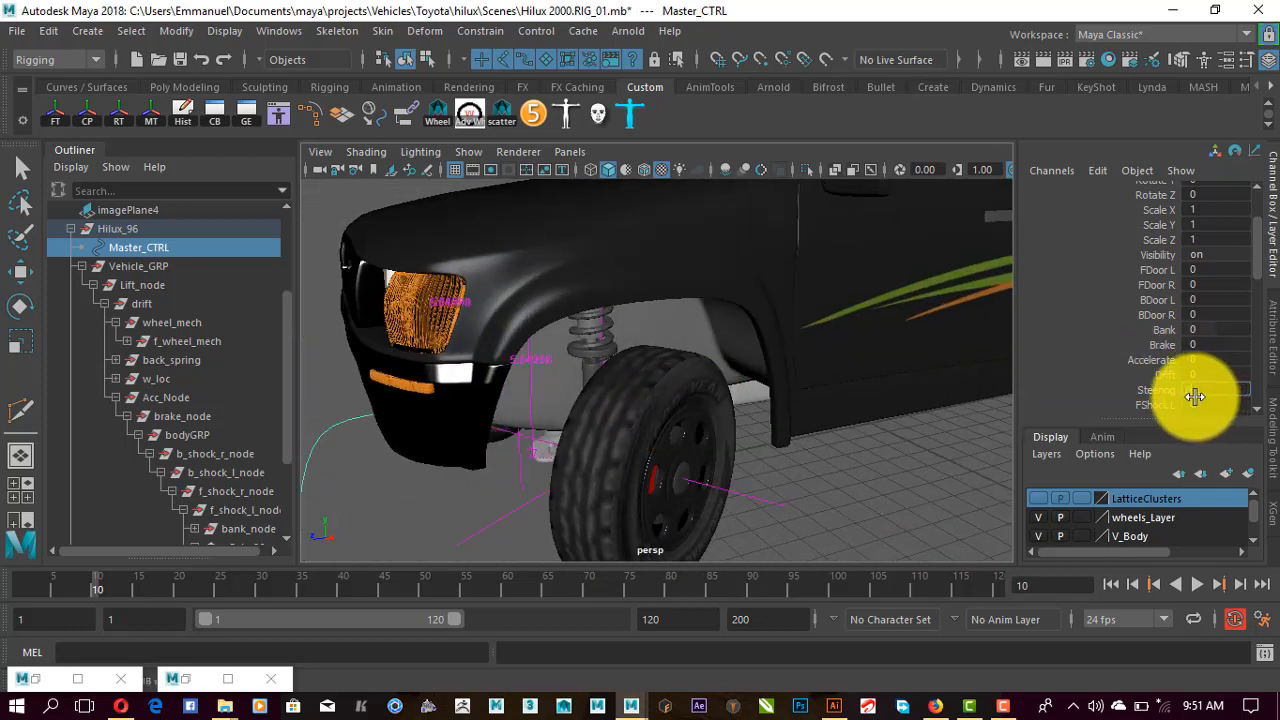
key(Return)
Slide Steering in both directions with the cabin's steering wheel and the front wheel in view, and reset it to 0
alt+drag(732, 374, 711, 434)
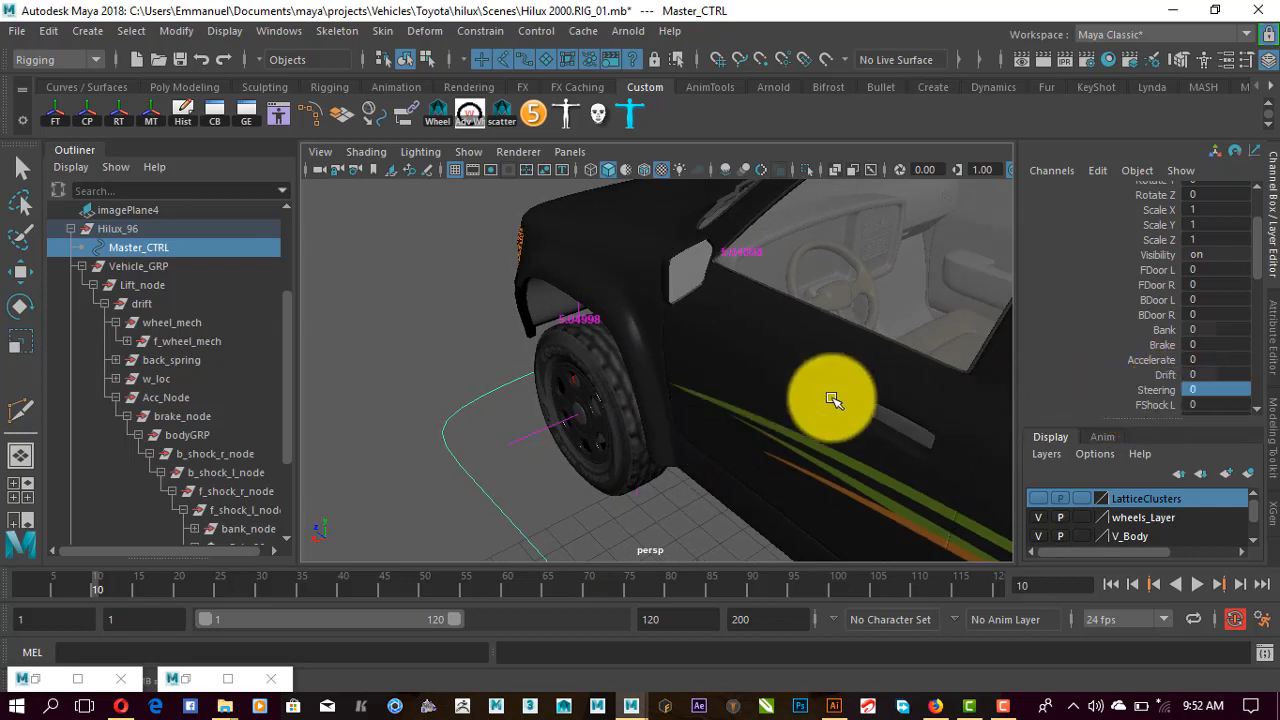
alt+drag(757, 364, 724, 431)
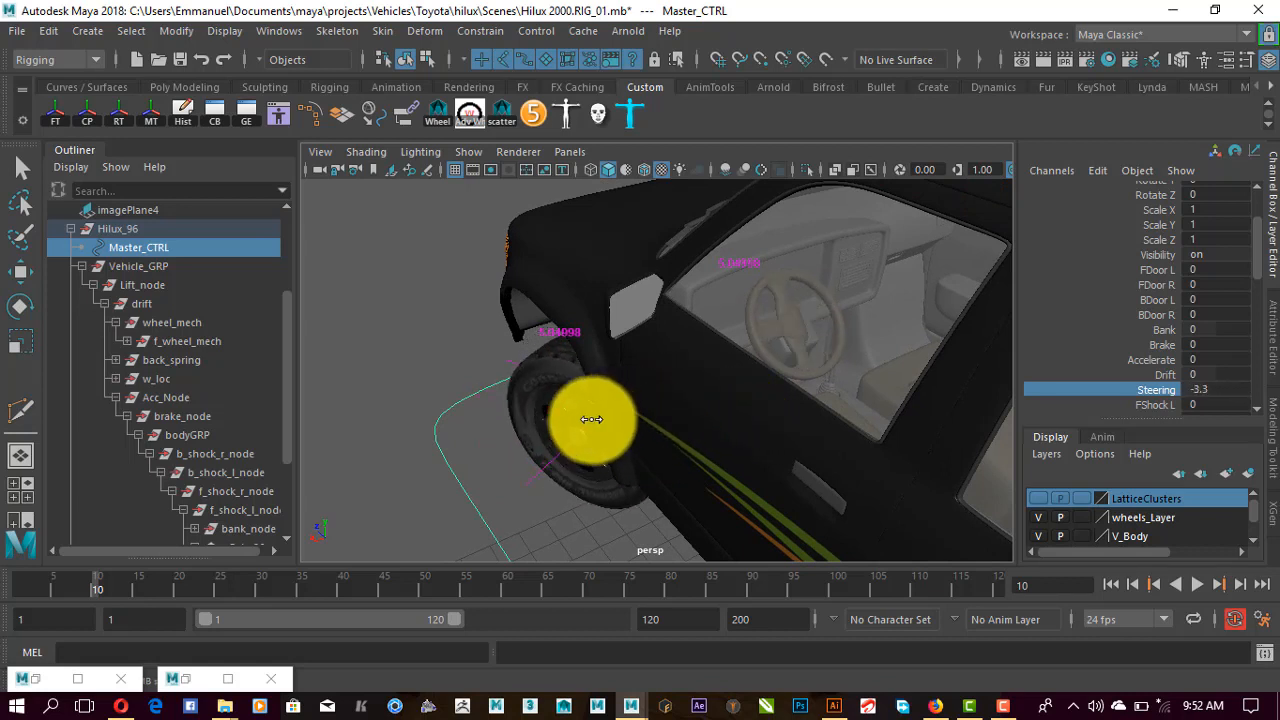
middle_drag(639, 413, 680, 405)
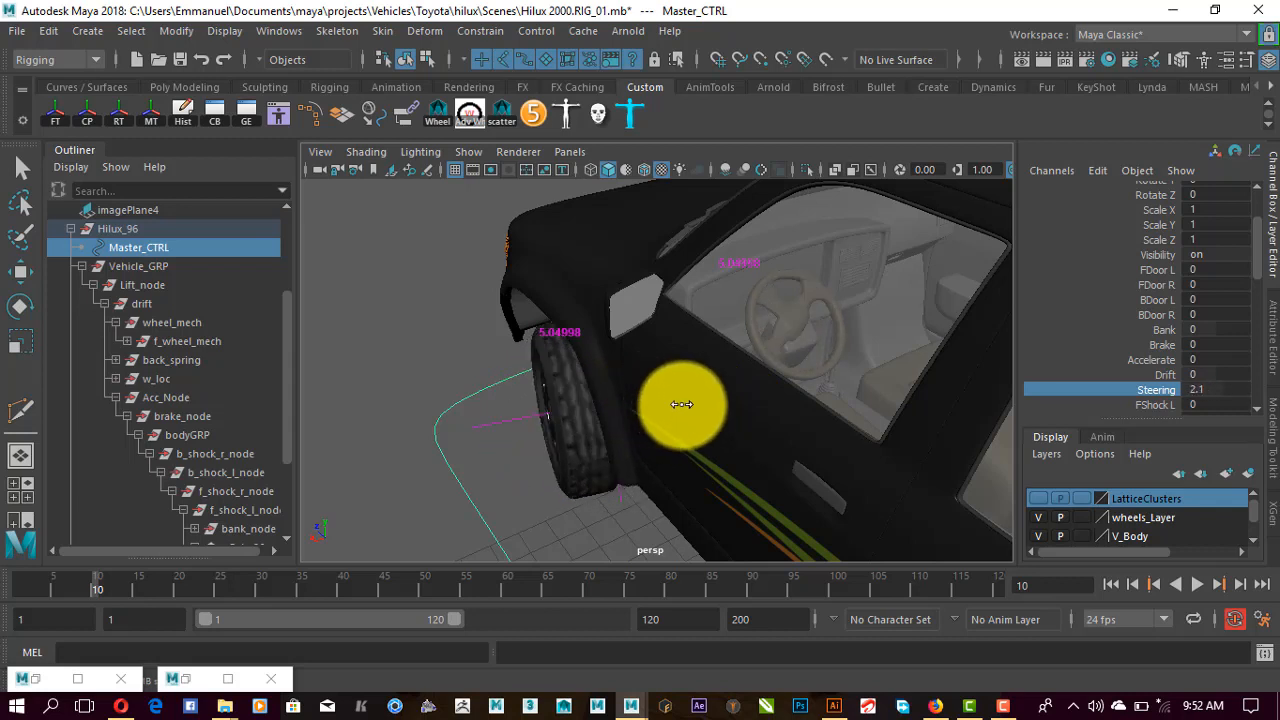
middle_drag(681, 404, 614, 419)
click(1211, 389)
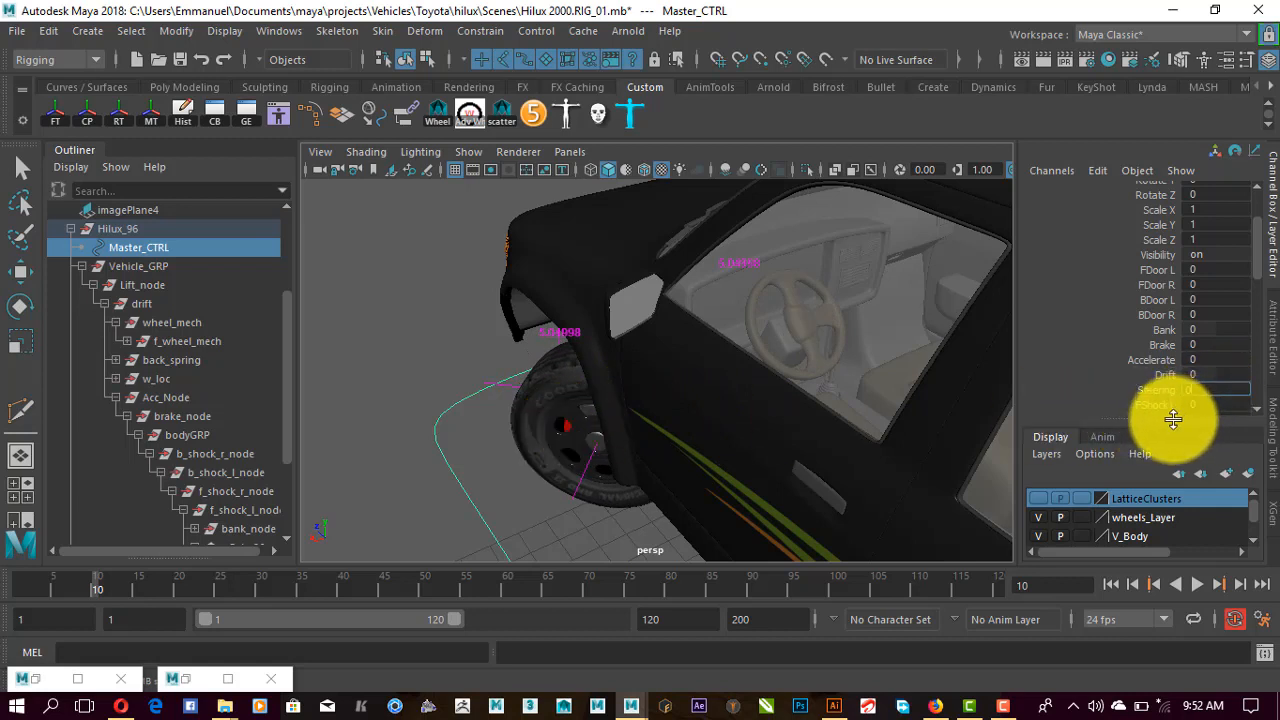
text(0)
key(Return)
Slide Brake back and forth while examining the front shock spring up close in the wheel arch
scroll(1170, 353, down, 1)
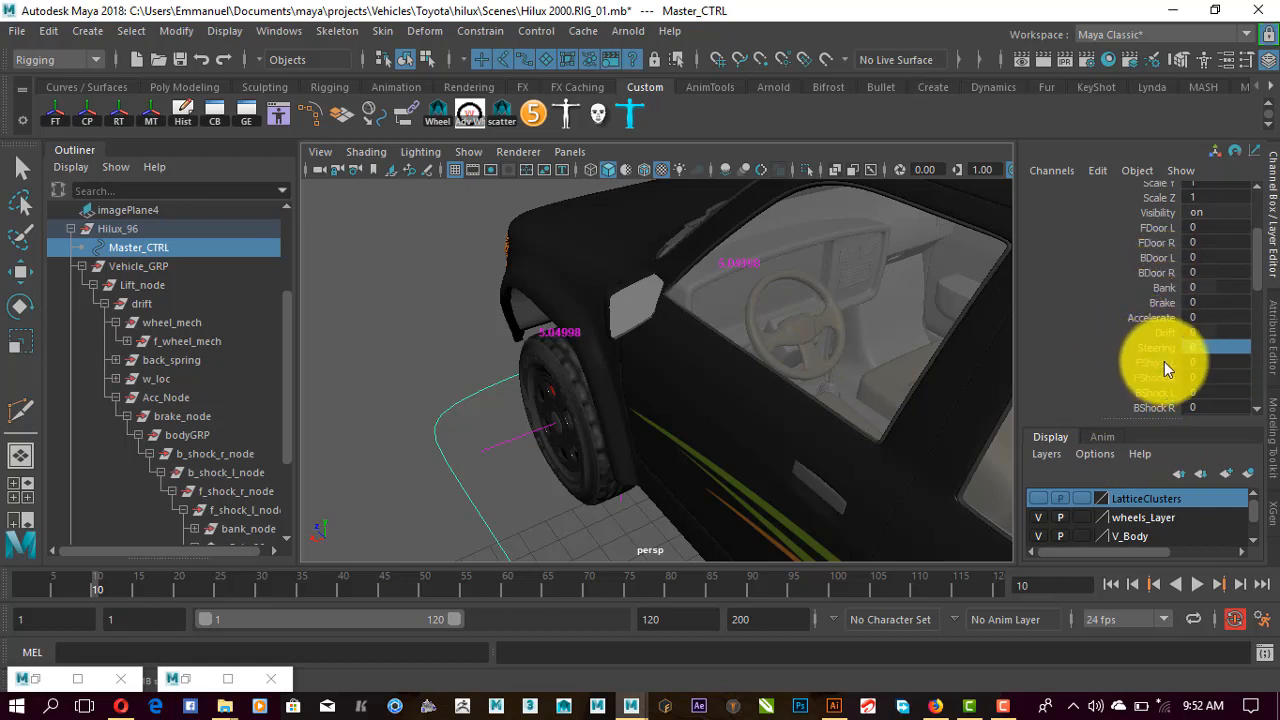
click(1164, 303)
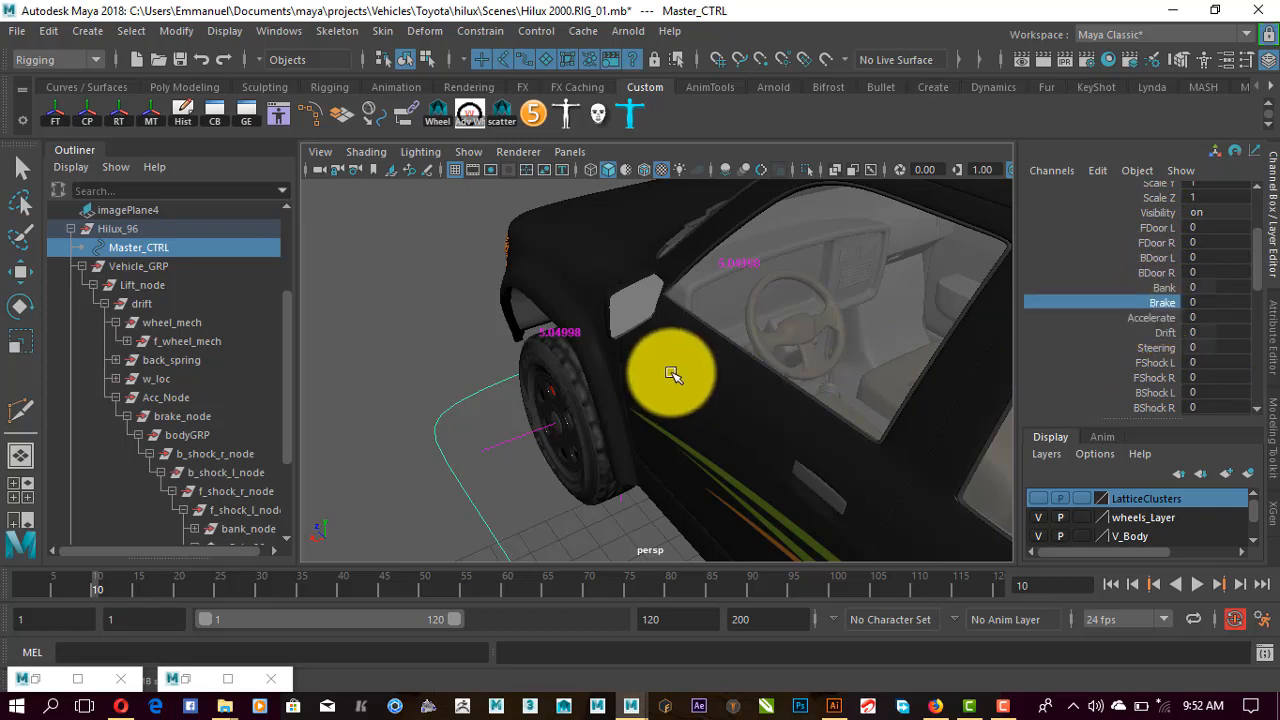
alt+drag(671, 374, 820, 343)
scroll(820, 397, up, 3)
alt+middle_drag(676, 317, 677, 341)
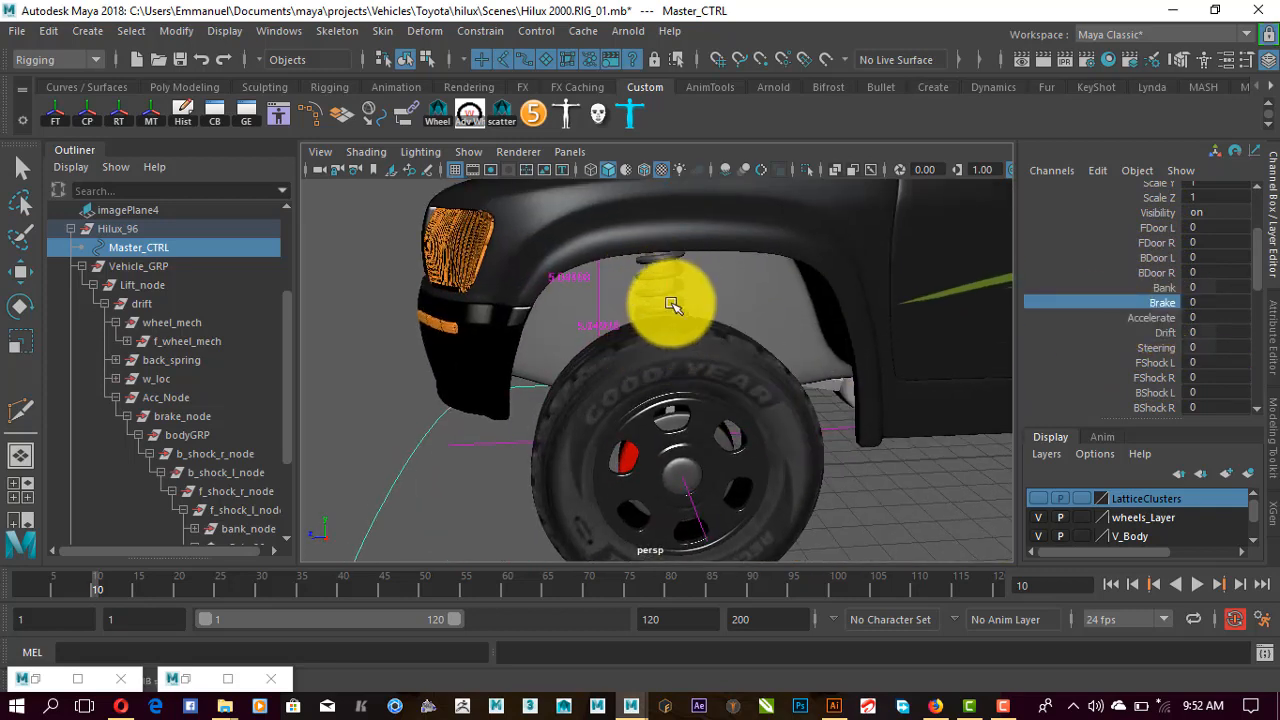
middle_drag(666, 300, 638, 305)
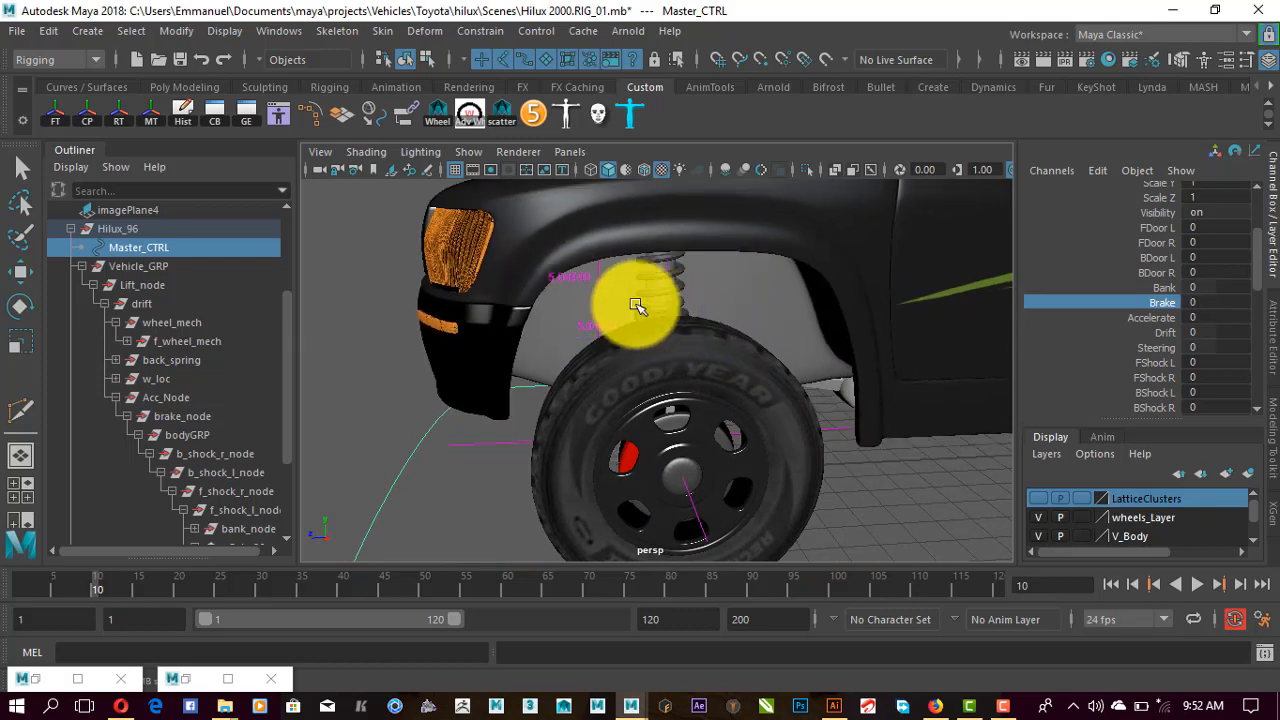
alt+right_drag(640, 307, 688, 331)
alt+drag(688, 331, 711, 320)
middle_drag(701, 334, 632, 330)
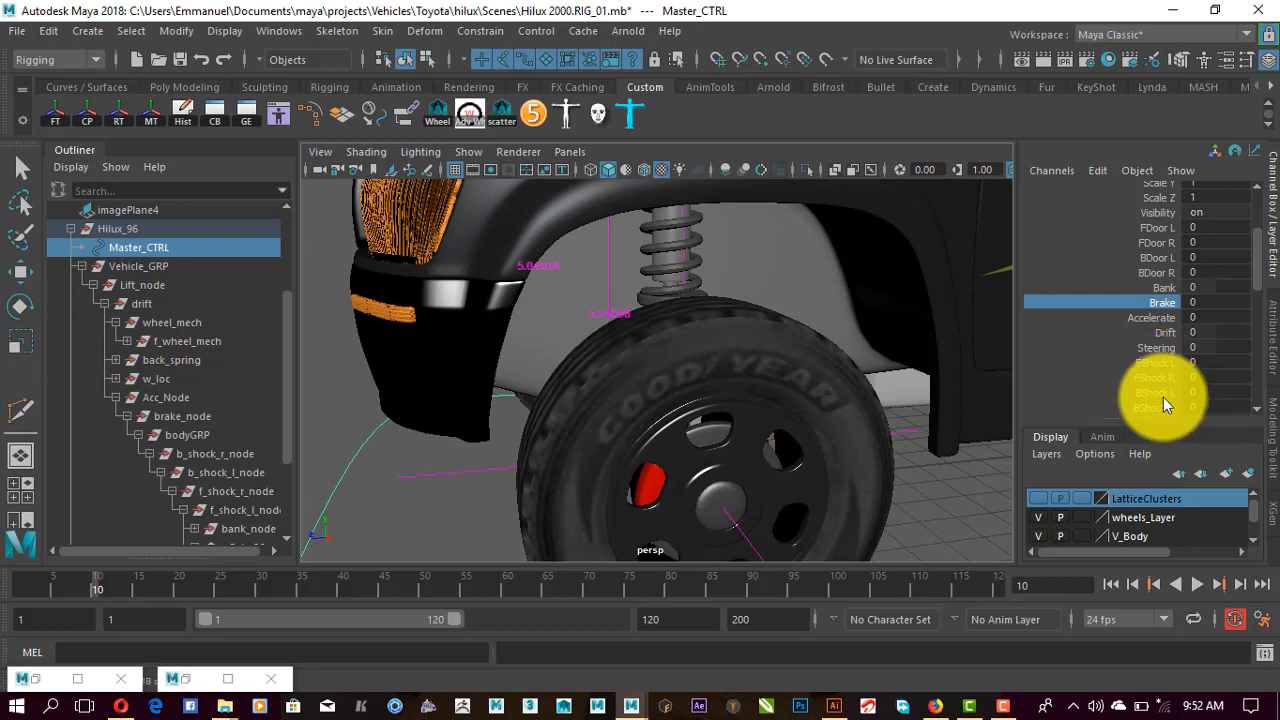
Slide FShock L up to 9.3 to test the left front shock, viewing the wheel and suspension from several angles
click(1158, 362)
alt+drag(843, 406, 814, 366)
mouse_move(766, 300)
middle_down()
mouse_move(806, 309)
mouse_move(766, 303)
middle_up()
alt+drag(766, 303, 864, 366)
alt+drag(749, 394, 729, 360)
middle_drag(778, 366, 856, 370)
alt+drag(856, 370, 700, 440)
Hide the V_Body layer to examine the compressed left front shock, and reset FShock L to 0
click(1037, 538)
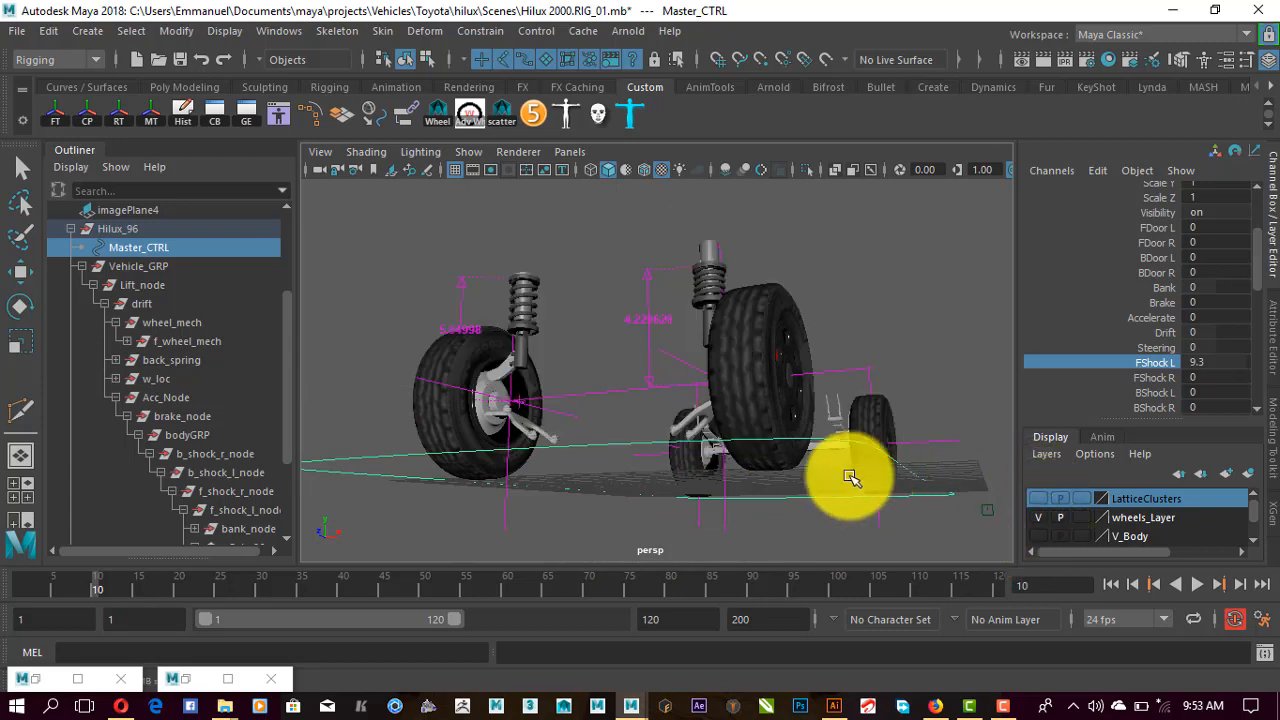
alt+drag(848, 424, 832, 460)
mouse_move(687, 398)
alt+mouse_down()
mouse_move(653, 309)
mouse_move(686, 380)
alt+mouse_up()
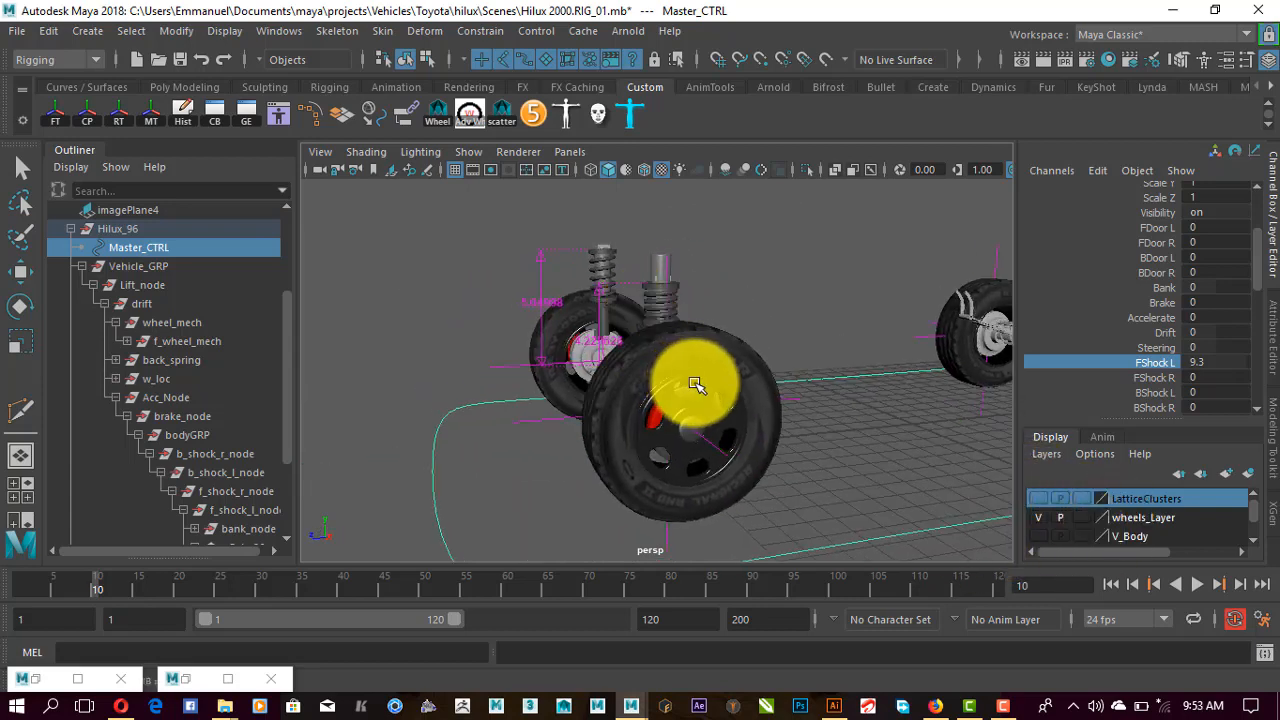
click(1194, 364)
key(Return)
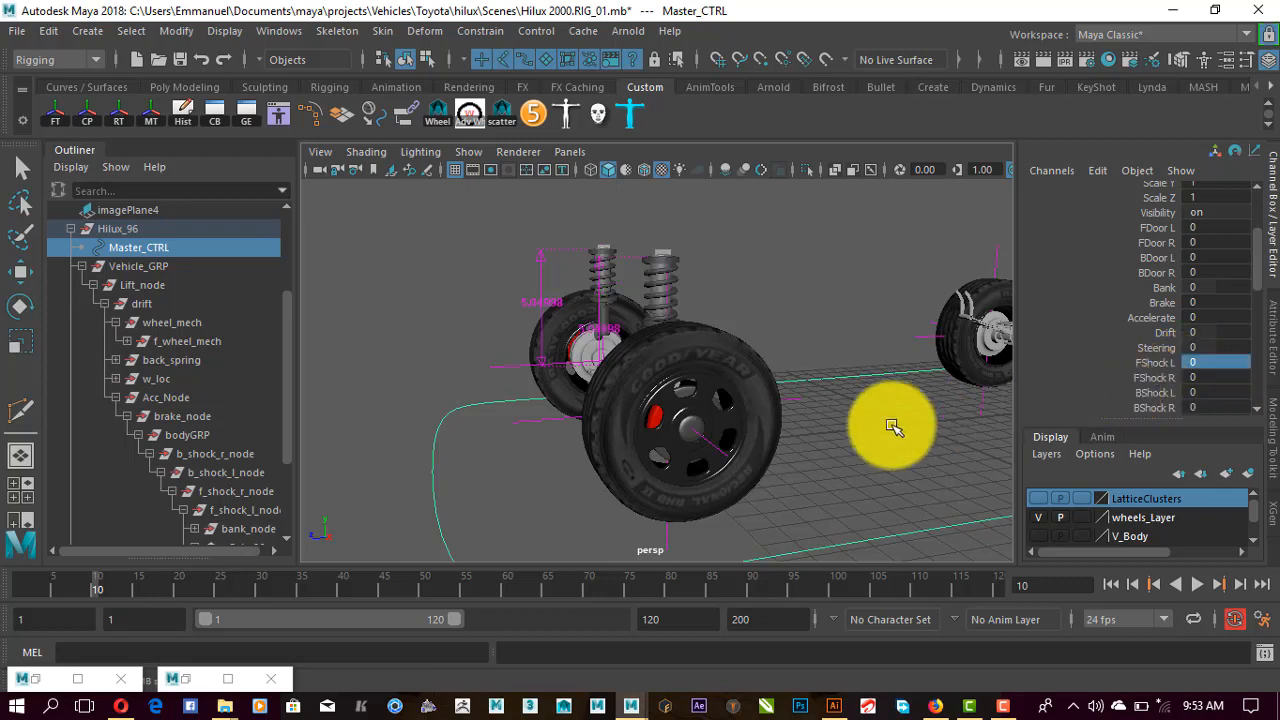
Slide Brake with the body hidden to test the compression of both front springs
click(1163, 302)
alt+drag(846, 343, 624, 318)
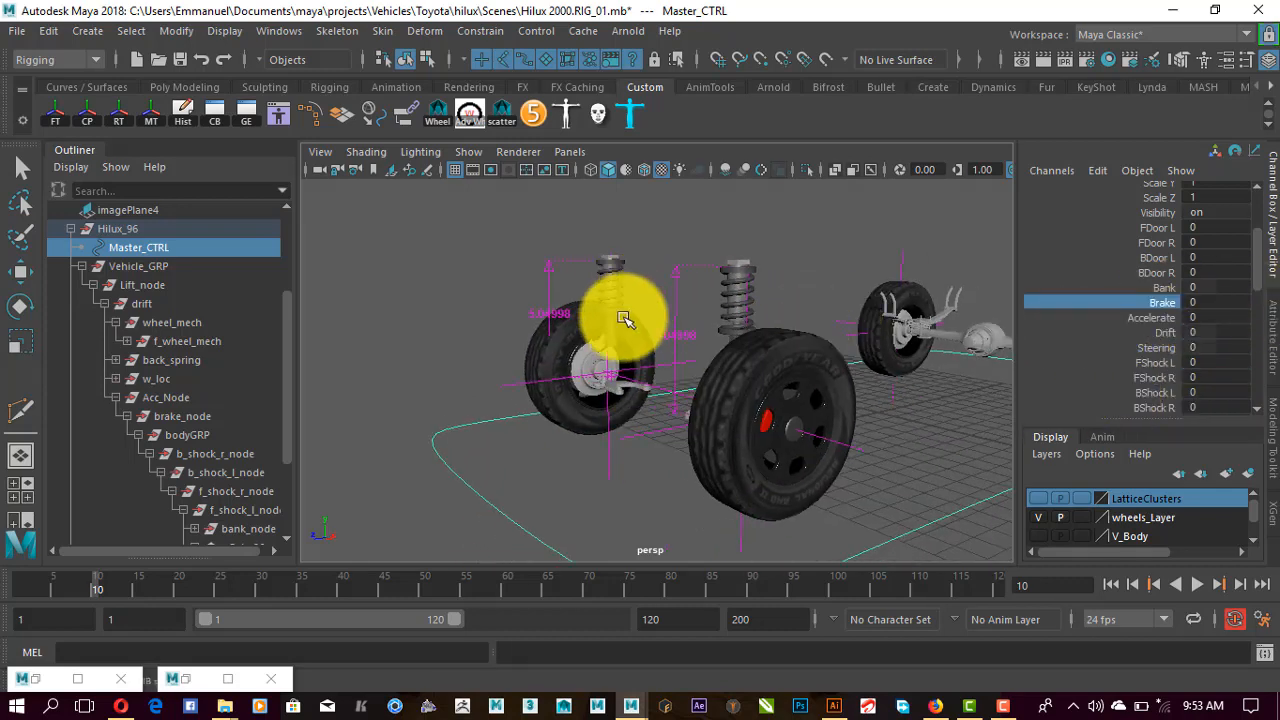
middle_drag(624, 318, 597, 302)
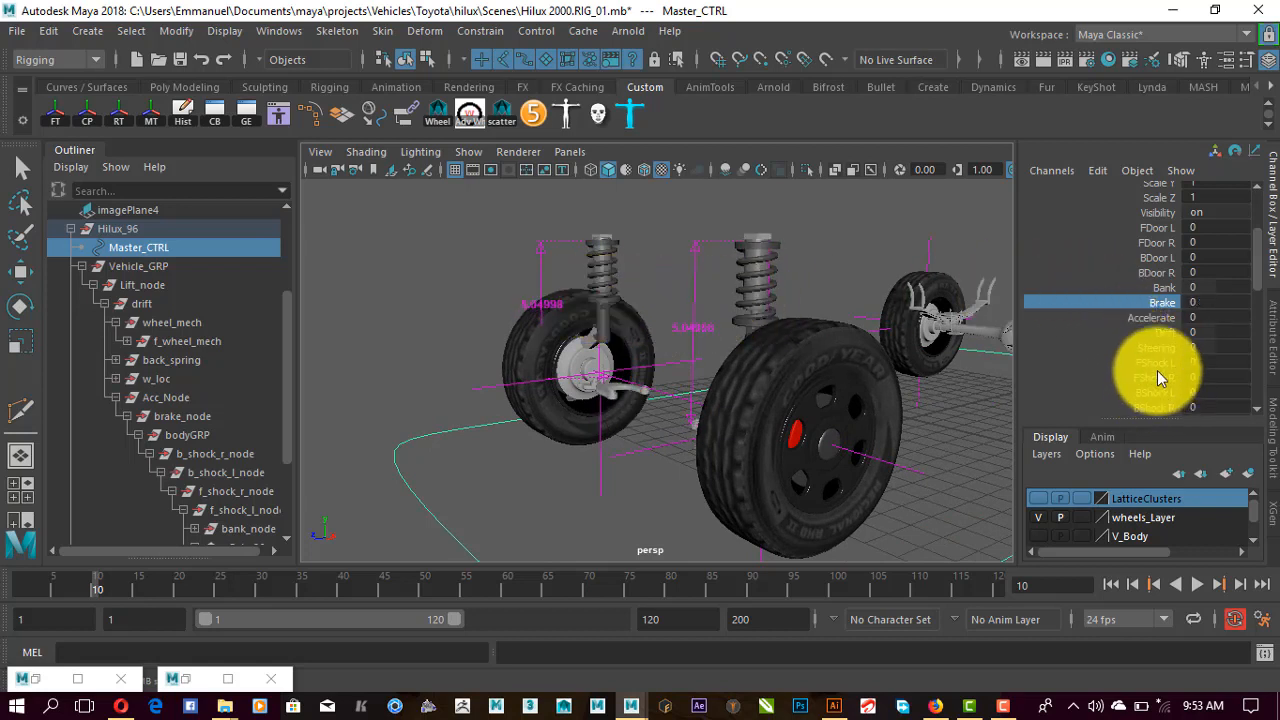
Slide FShock L and FShock R together to test both front shocks with the body hidden
alt+drag(826, 371, 798, 377)
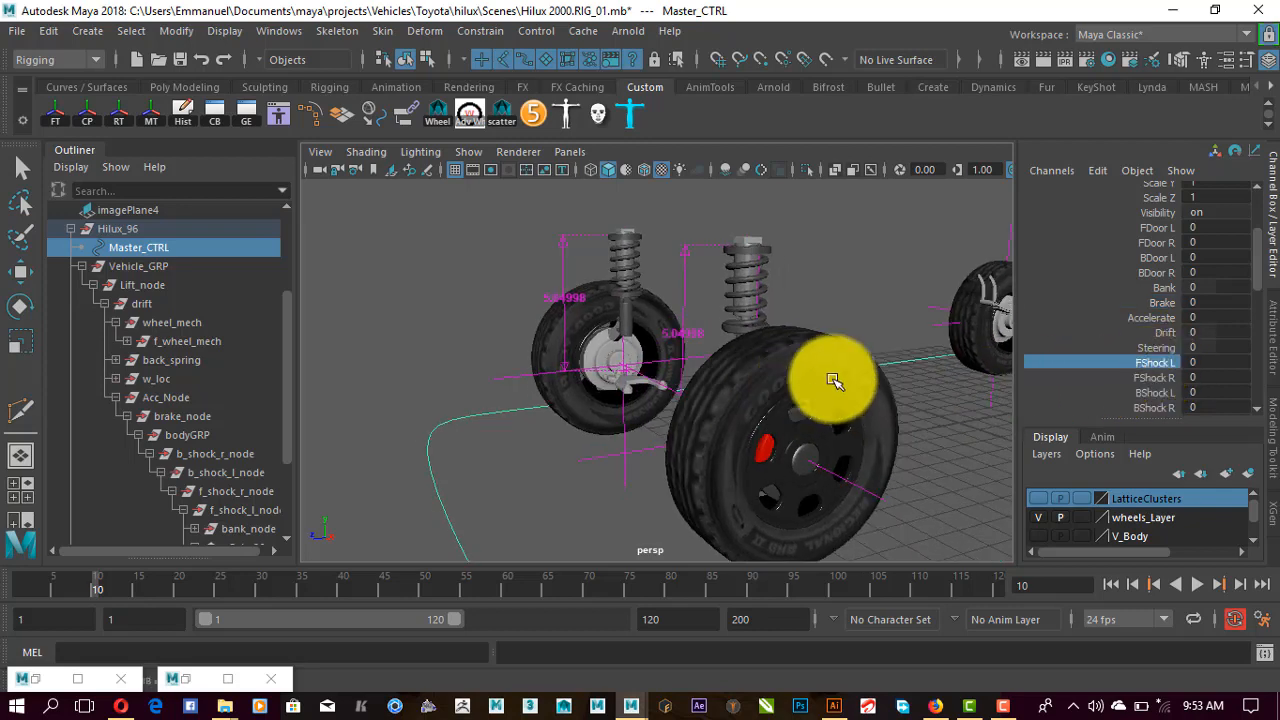
alt+middle_drag(886, 372, 671, 331)
click(1118, 377)
drag(1159, 368, 1158, 378)
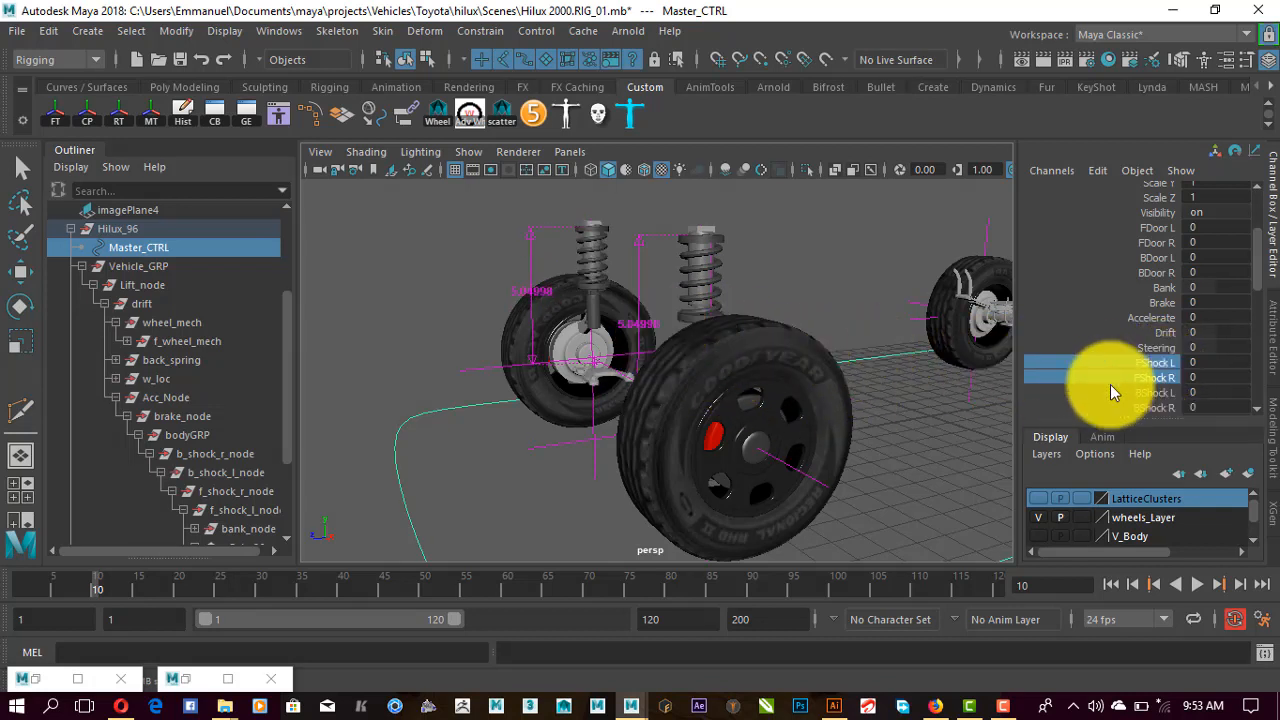
middle_drag(831, 385, 751, 375)
alt+right_drag(939, 375, 866, 362)
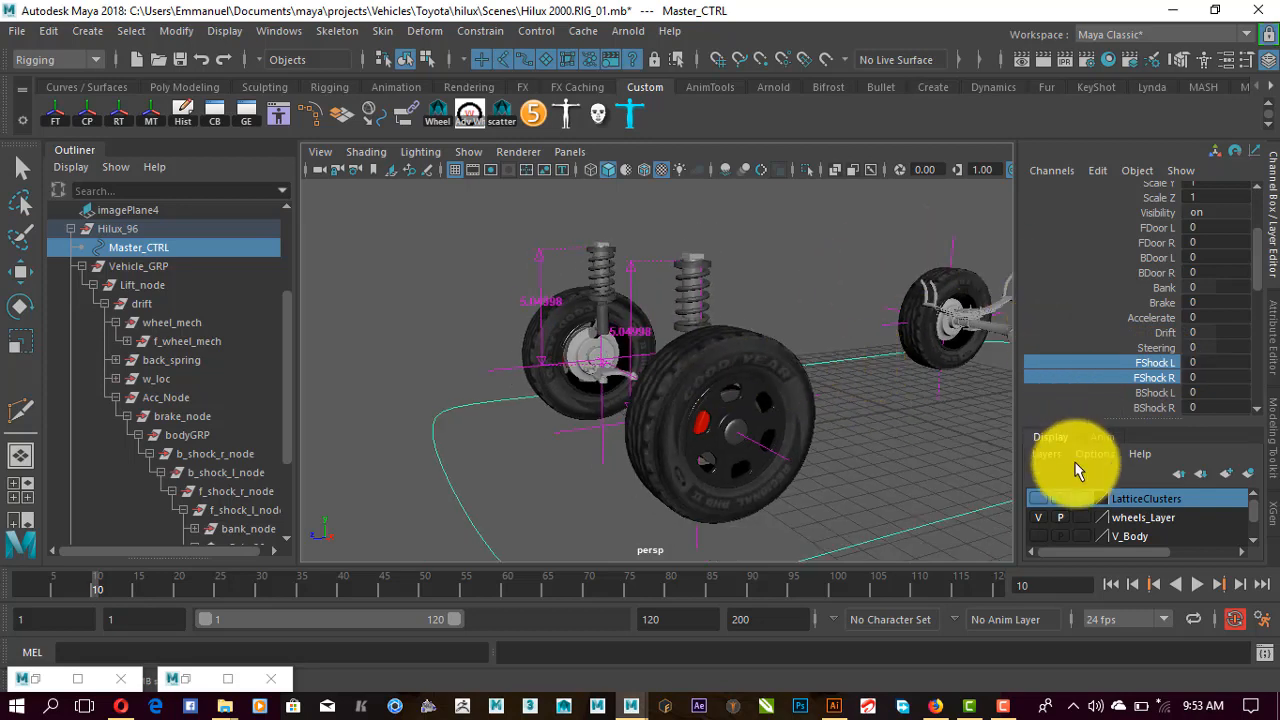
Show the V_Body layer again and bring the side of the truck into view
click(1038, 536)
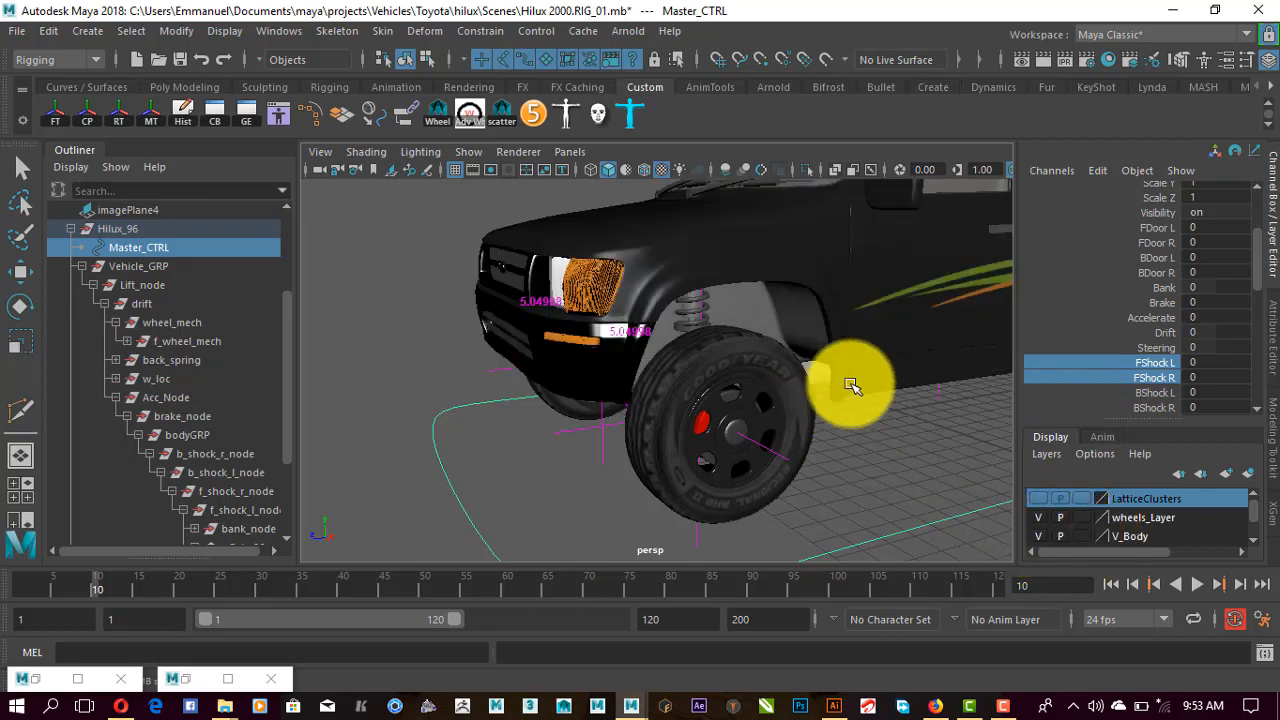
alt+drag(851, 386, 865, 377)
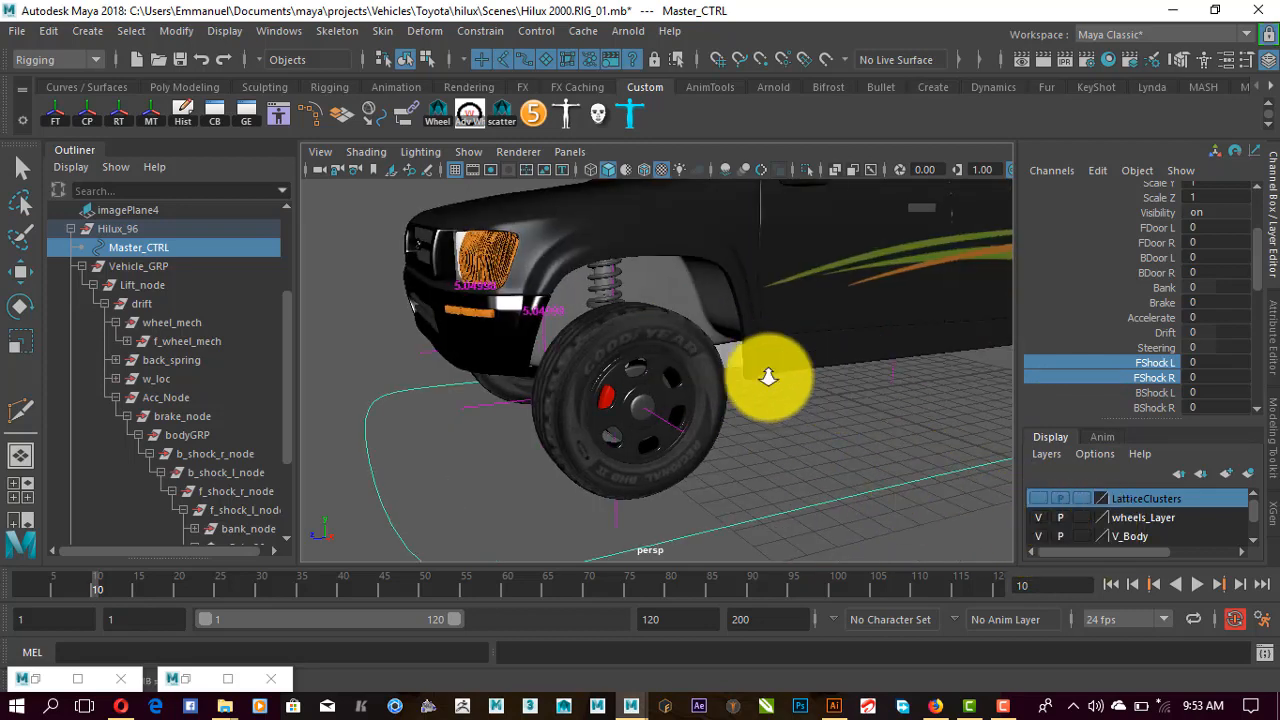
scroll(790, 390, down, 4)
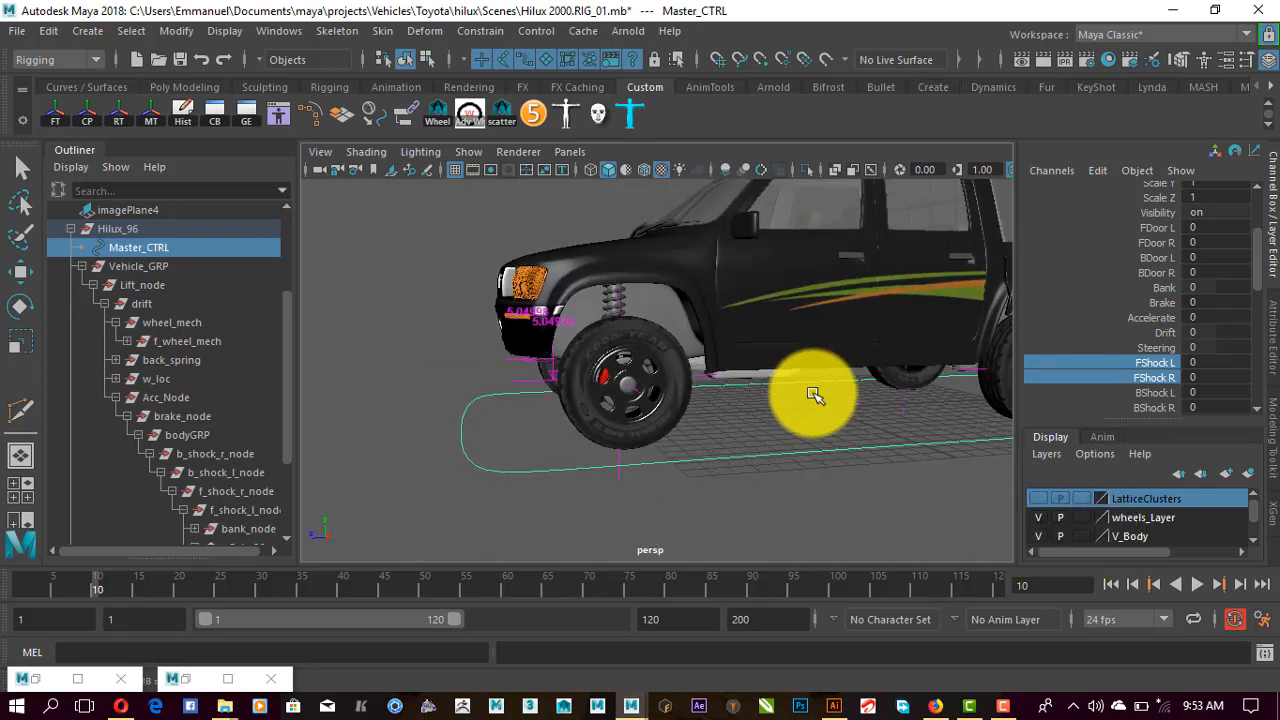
alt+drag(815, 395, 966, 403)
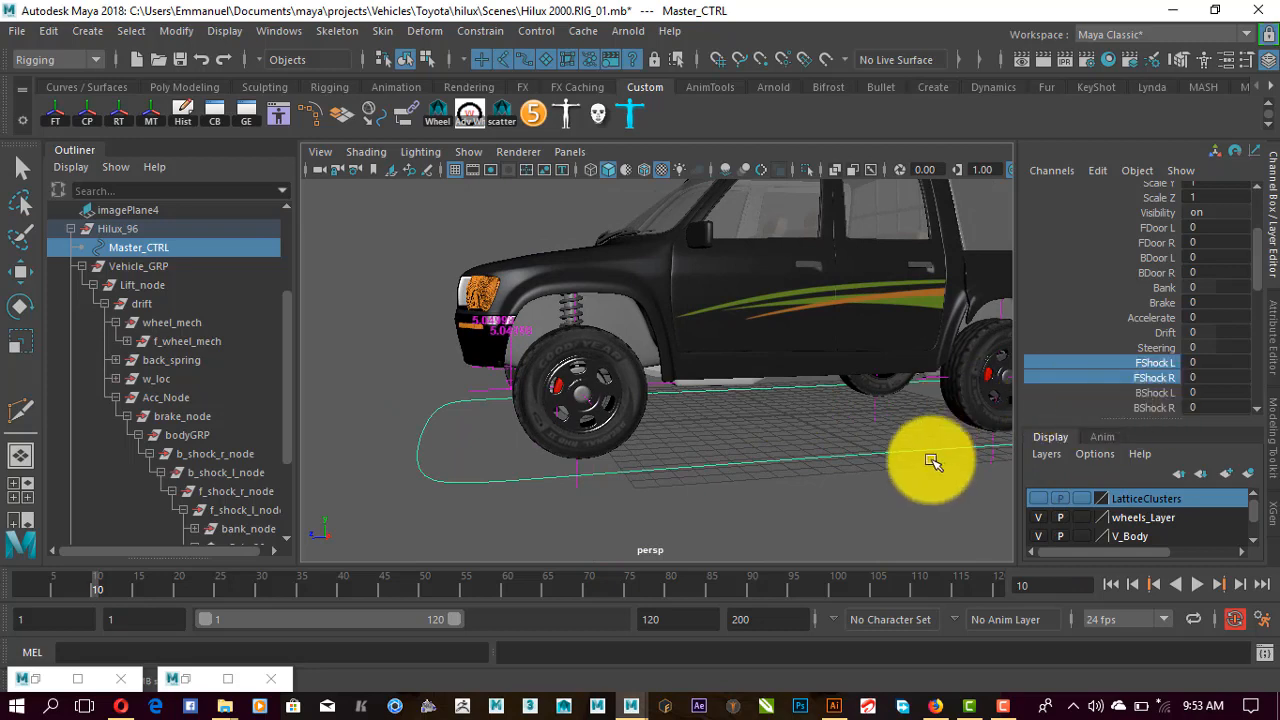
Slide BShock L and BShock R one after the other to test the rear shocks, viewing the truck from behind
scroll(1171, 340, down, 1)
click(1160, 350)
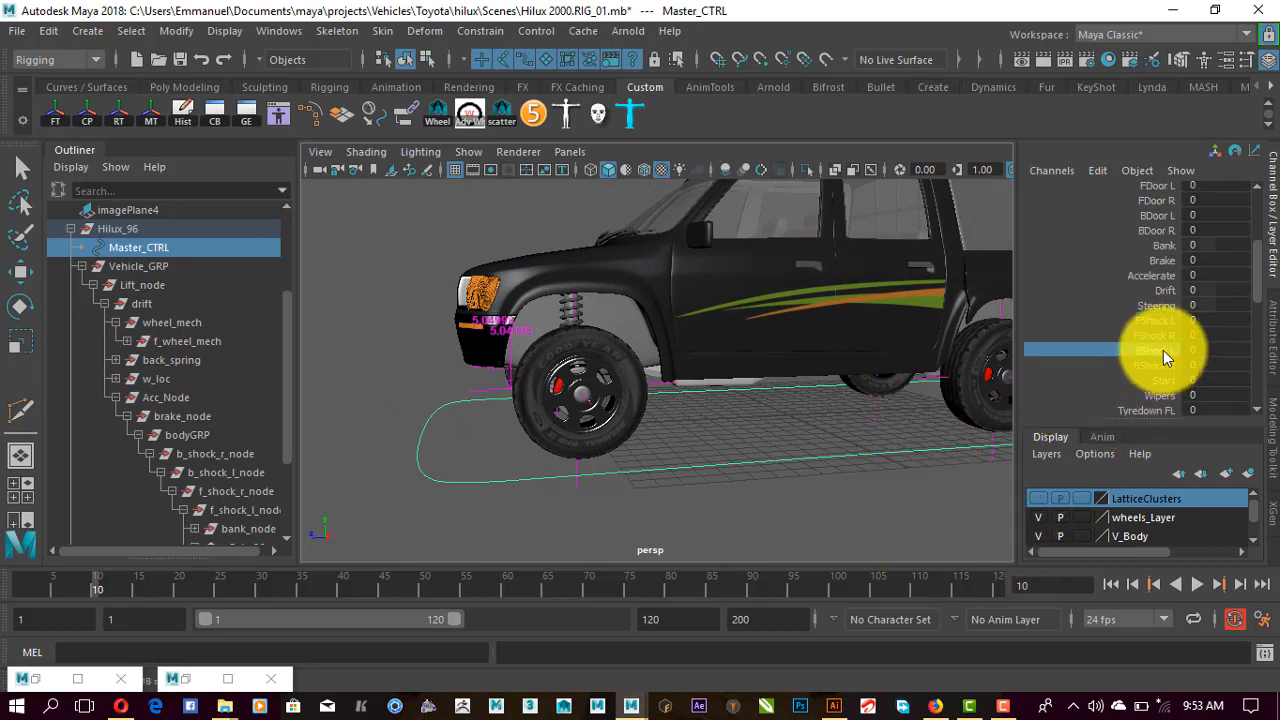
middle_drag(857, 371, 952, 396)
alt+drag(912, 391, 725, 416)
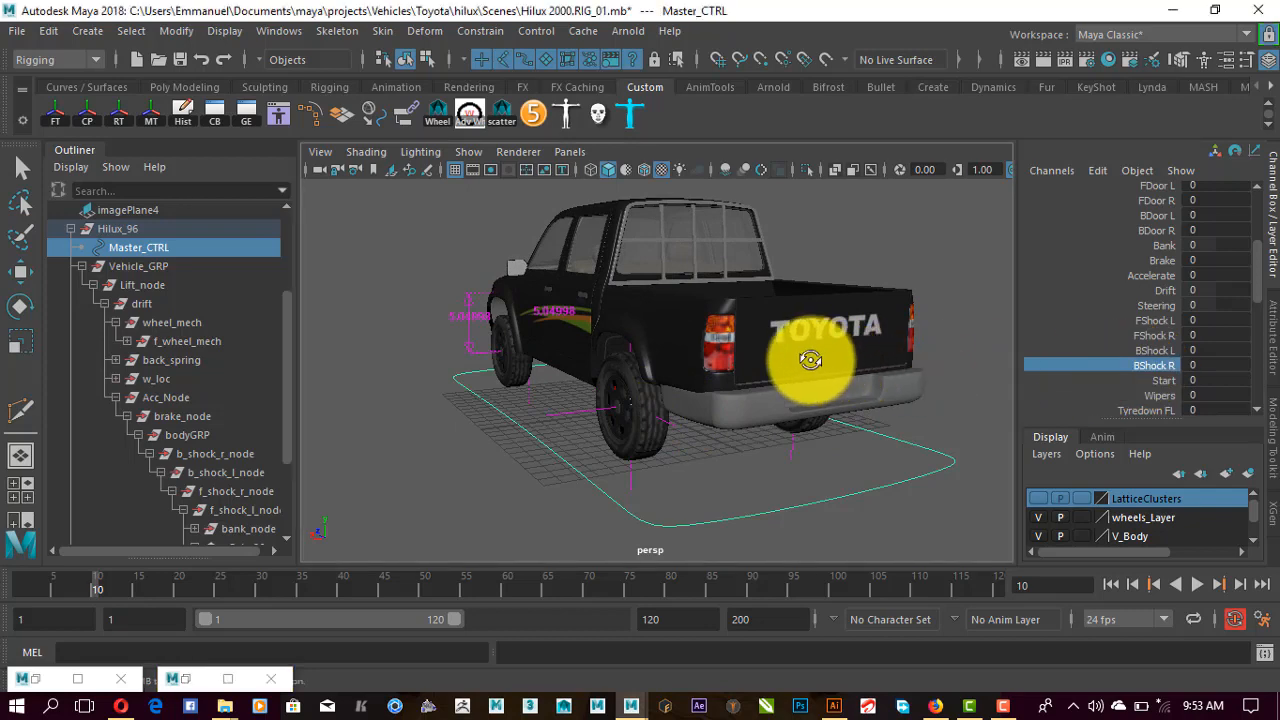
alt+drag(811, 362, 690, 362)
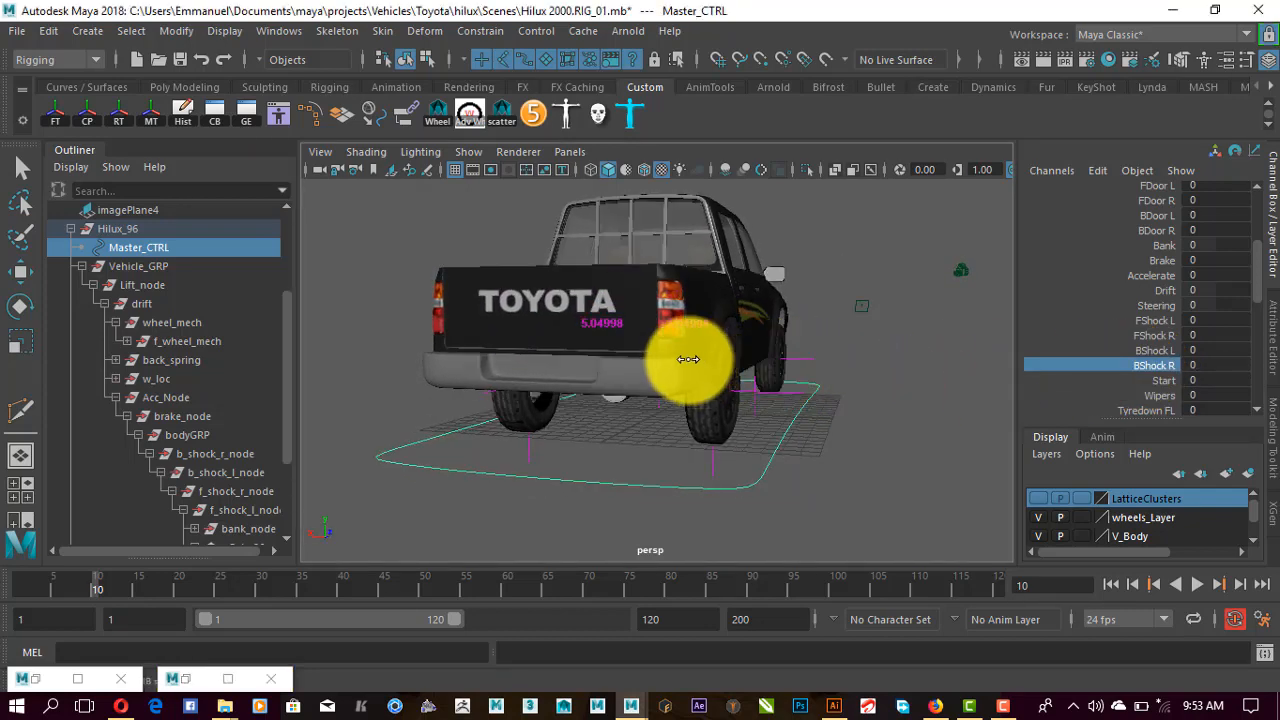
alt+drag(708, 334, 831, 341)
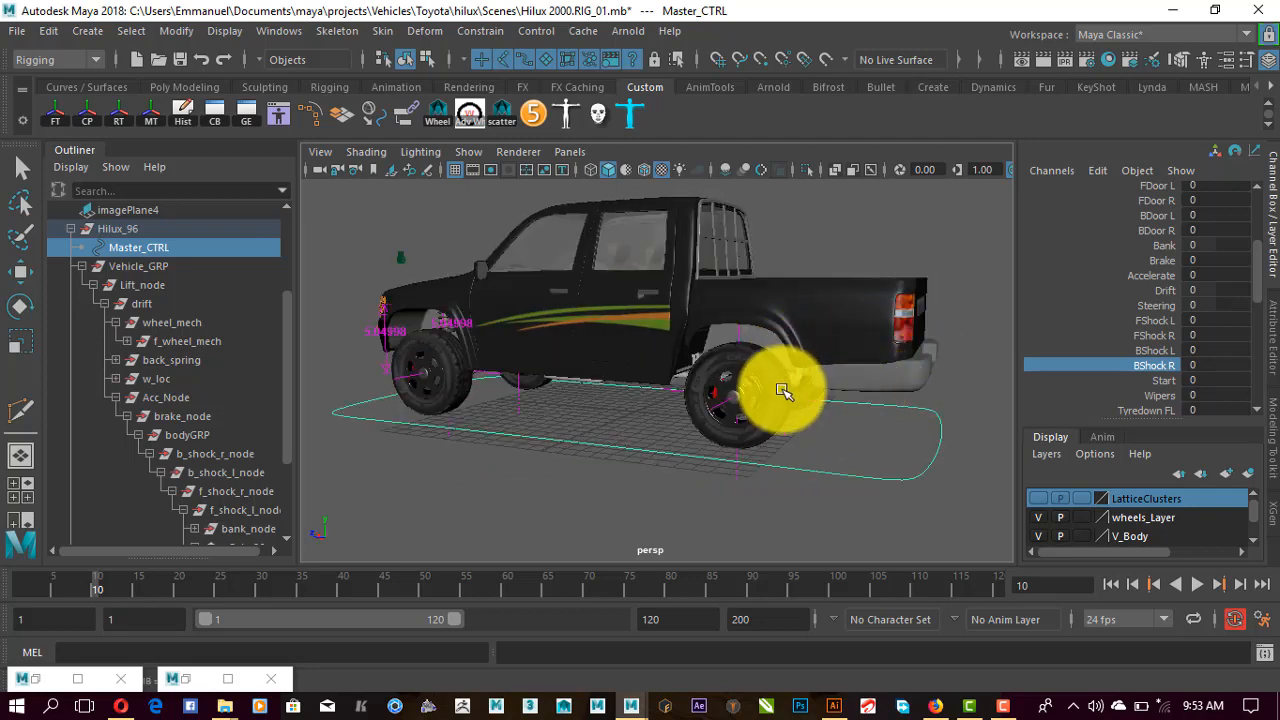
alt+drag(783, 391, 631, 397)
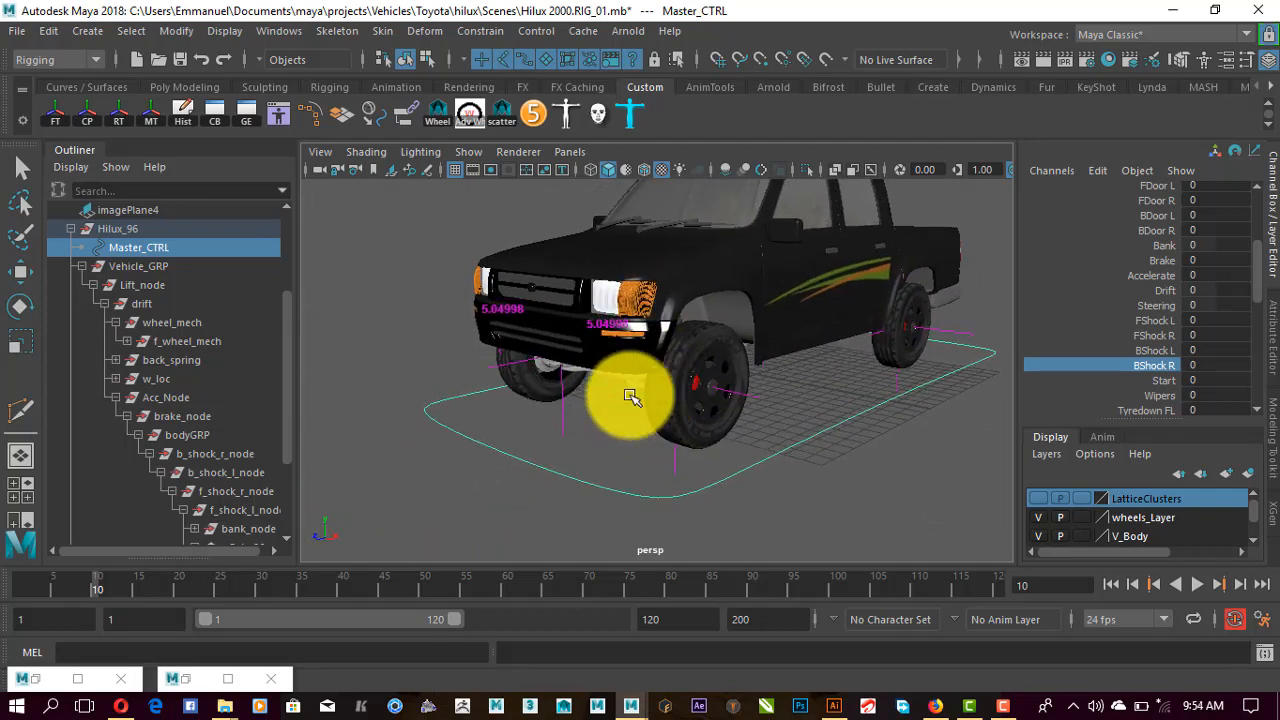
Slide FShock L once more with the body visible, viewing the front suspension from the front and side
alt+right_drag(631, 397, 697, 377)
alt+right_drag(801, 422, 690, 402)
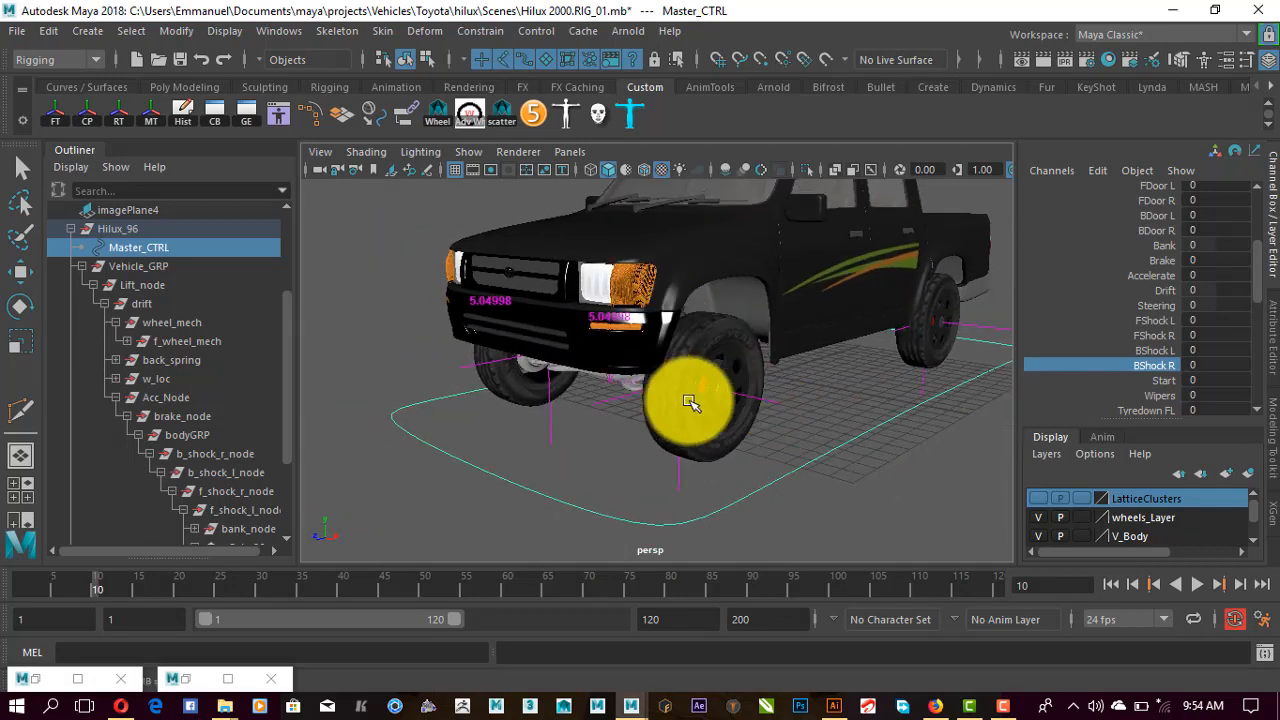
alt+middle_drag(794, 447, 763, 406)
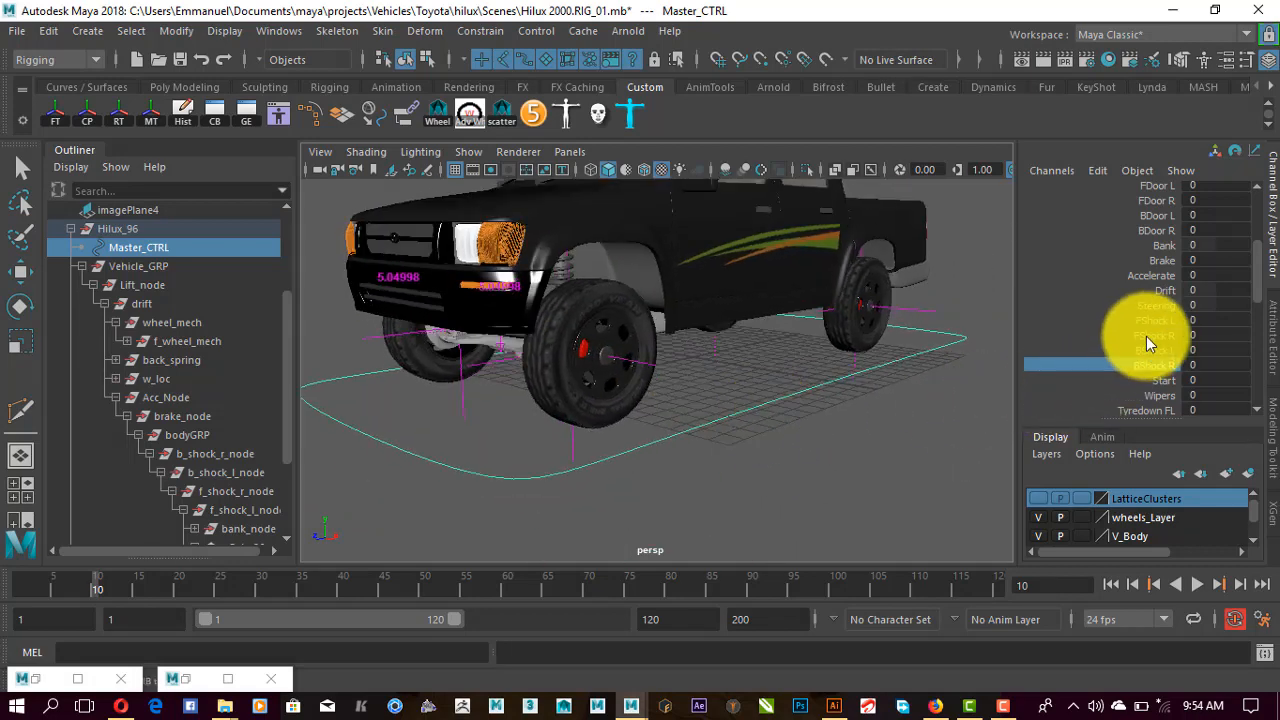
middle_drag(890, 400, 639, 401)
alt+drag(639, 401, 1148, 382)
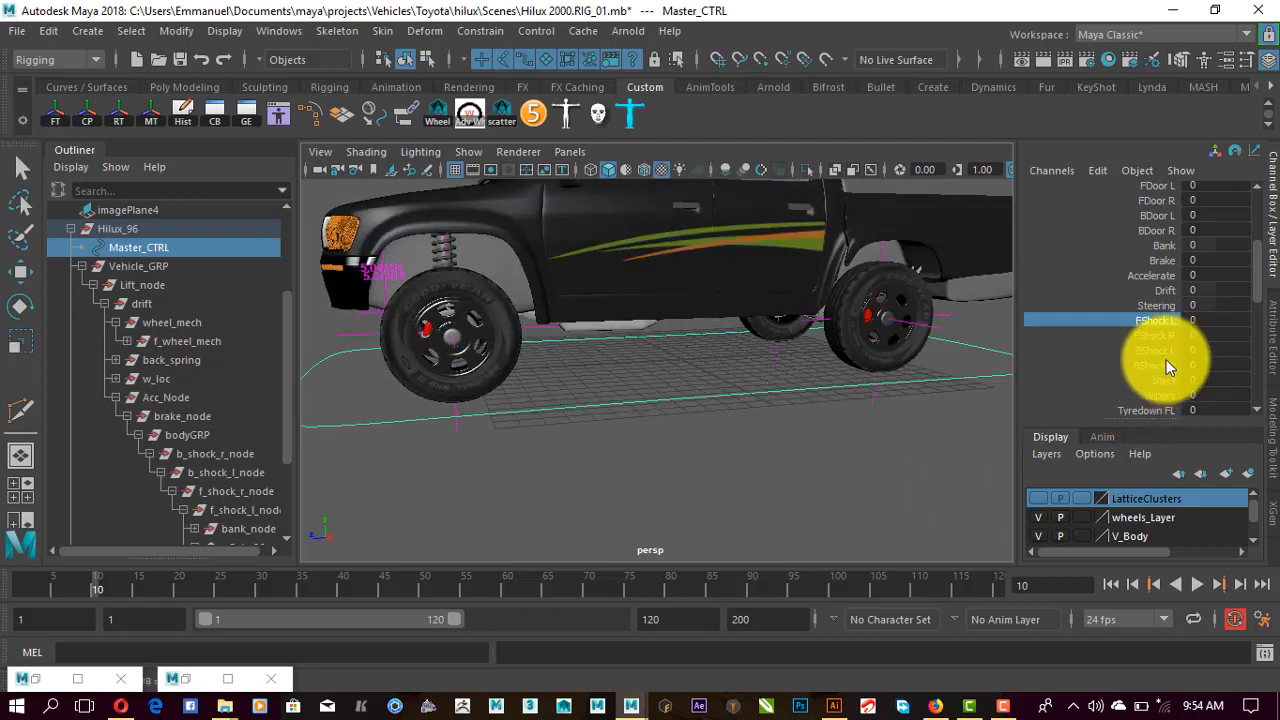
Slide BShock L while viewing the left rear wheel from behind
click(1160, 352)
alt+drag(926, 382, 708, 395)
middle_drag(708, 395, 620, 386)
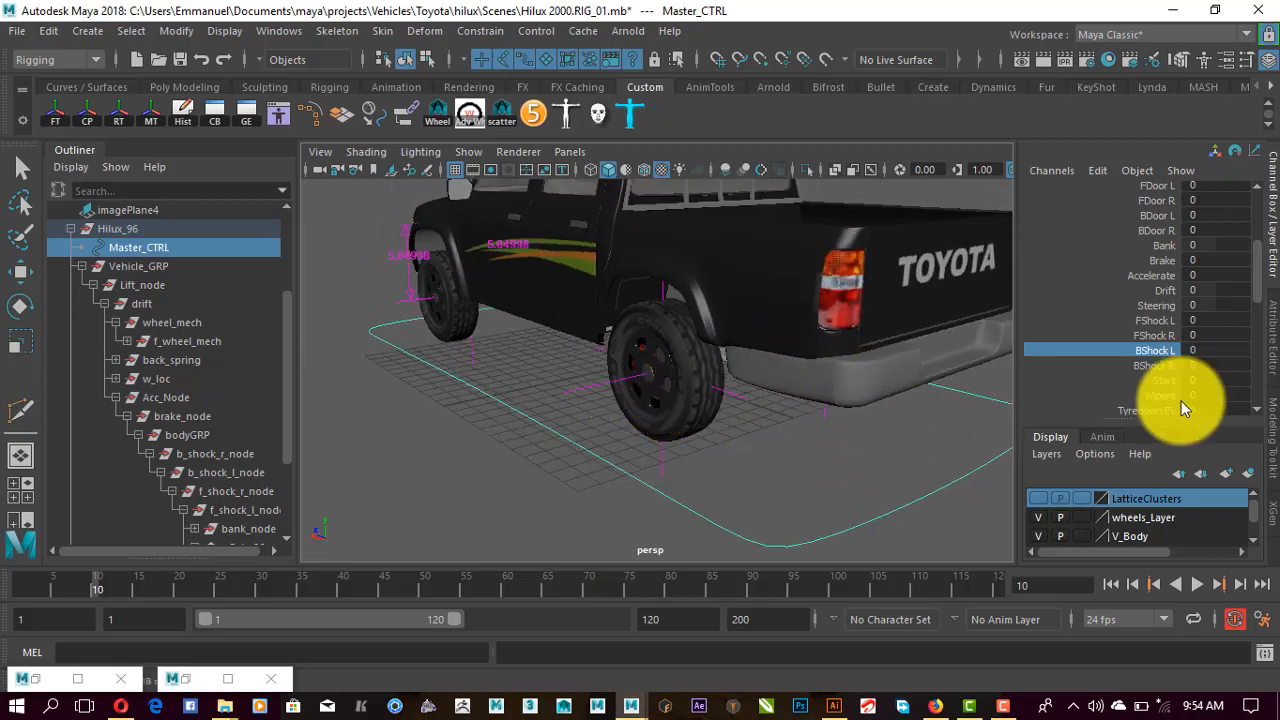
Play the timeline with the Start attribute at 0, viewing the truck from the side and front, and stop playback
click(1149, 378)
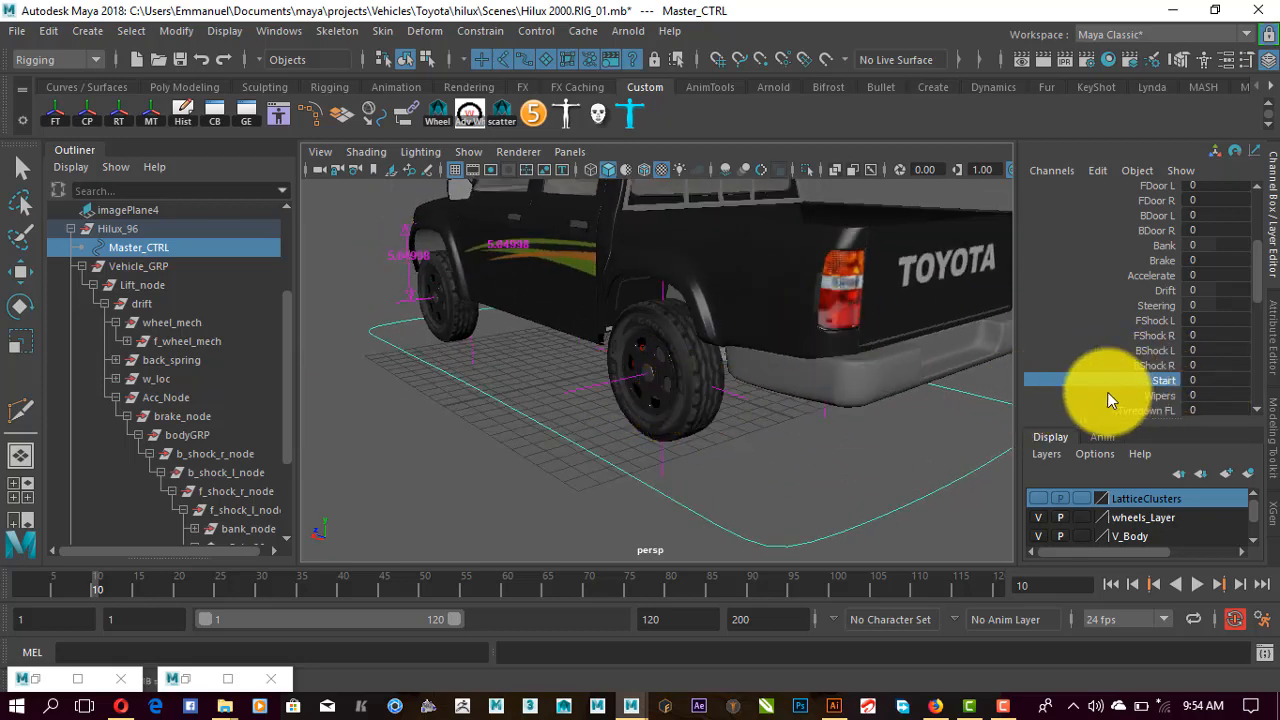
mouse_move(799, 368)
alt+mouse_down()
mouse_move(866, 360)
mouse_move(771, 386)
mouse_move(818, 383)
alt+mouse_up()
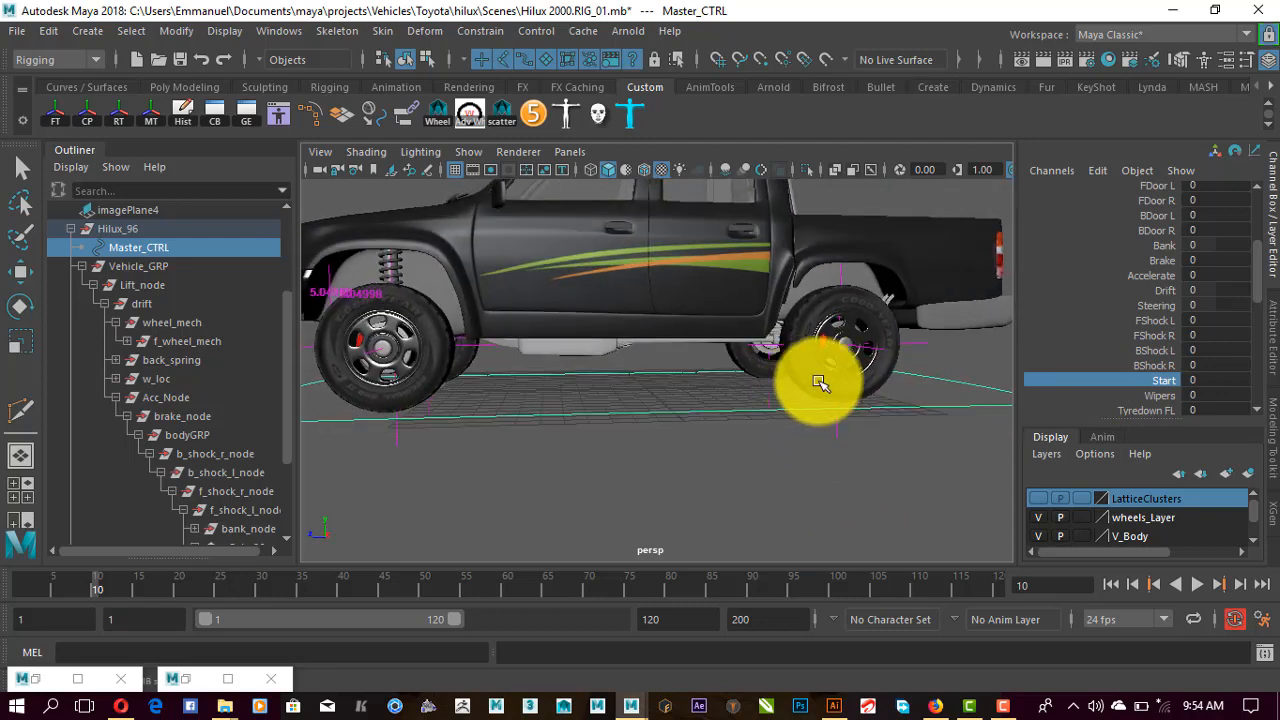
alt+middle_drag(718, 392, 746, 382)
click(1196, 585)
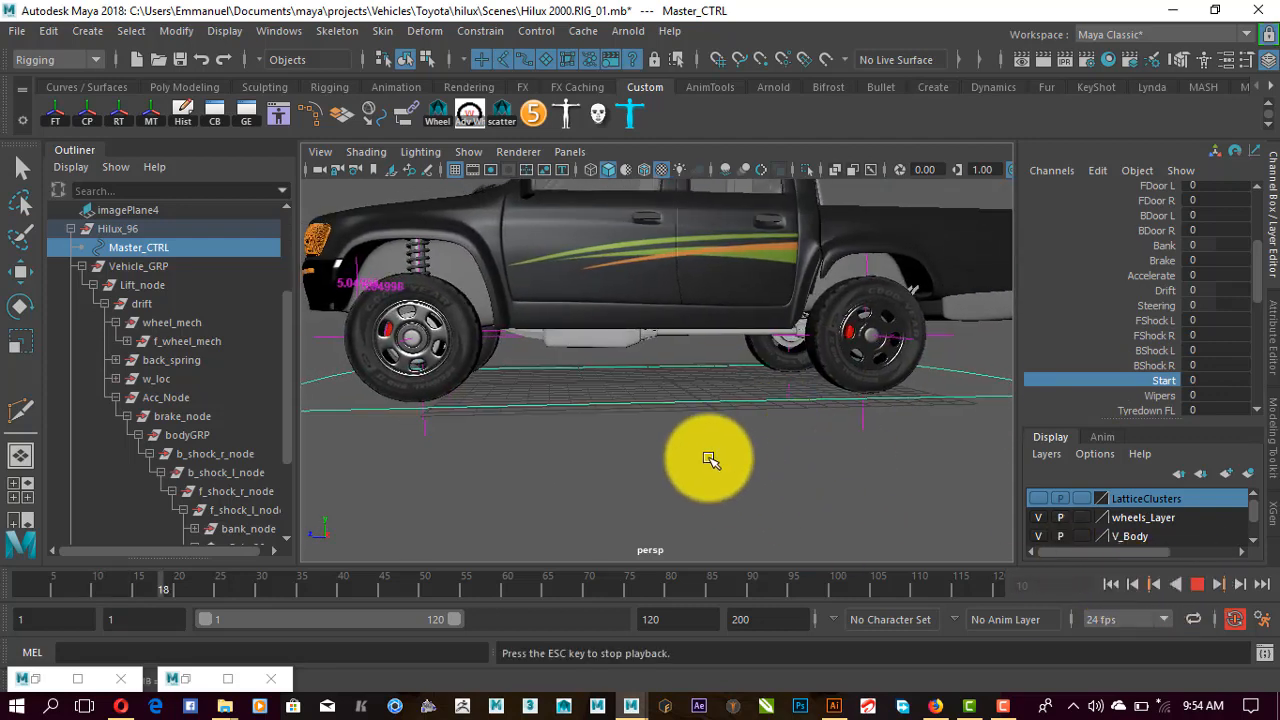
alt+right_drag(658, 447, 686, 423)
alt+drag(686, 423, 726, 413)
alt+middle_drag(786, 417, 809, 410)
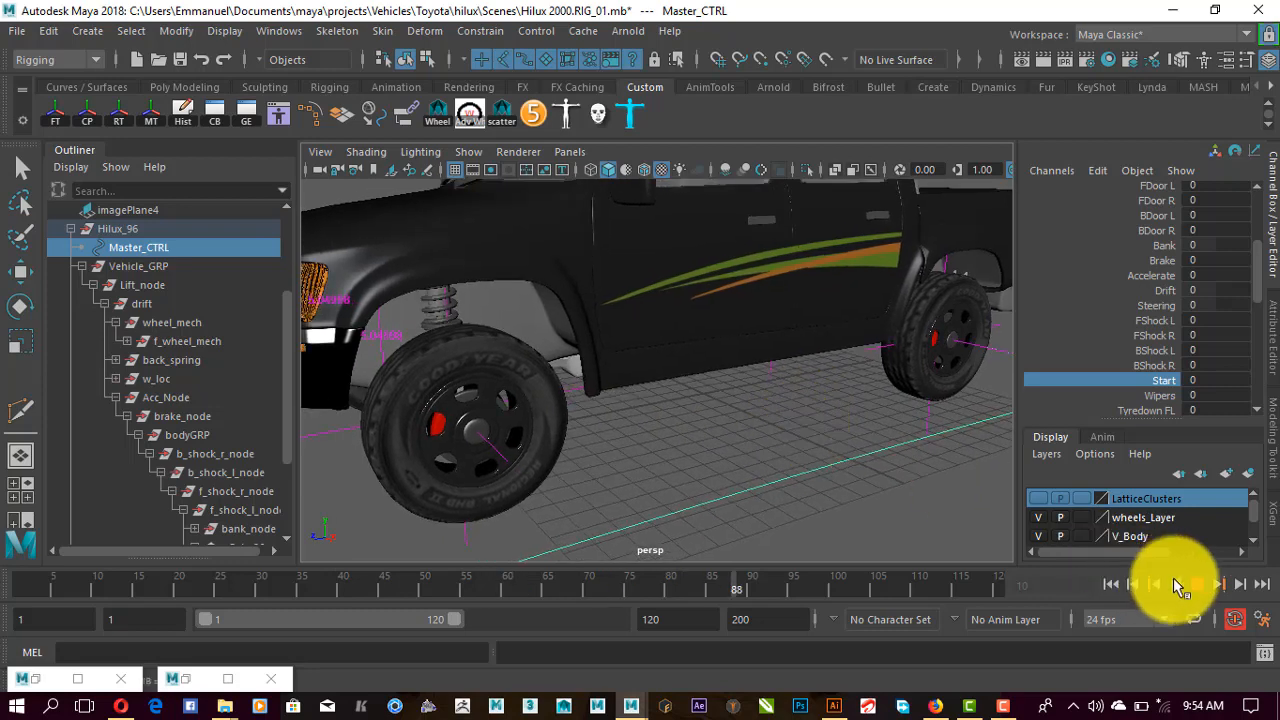
click(1207, 594)
Set the Start attribute to 1 while viewing the left side of the truck
alt+drag(814, 409, 847, 451)
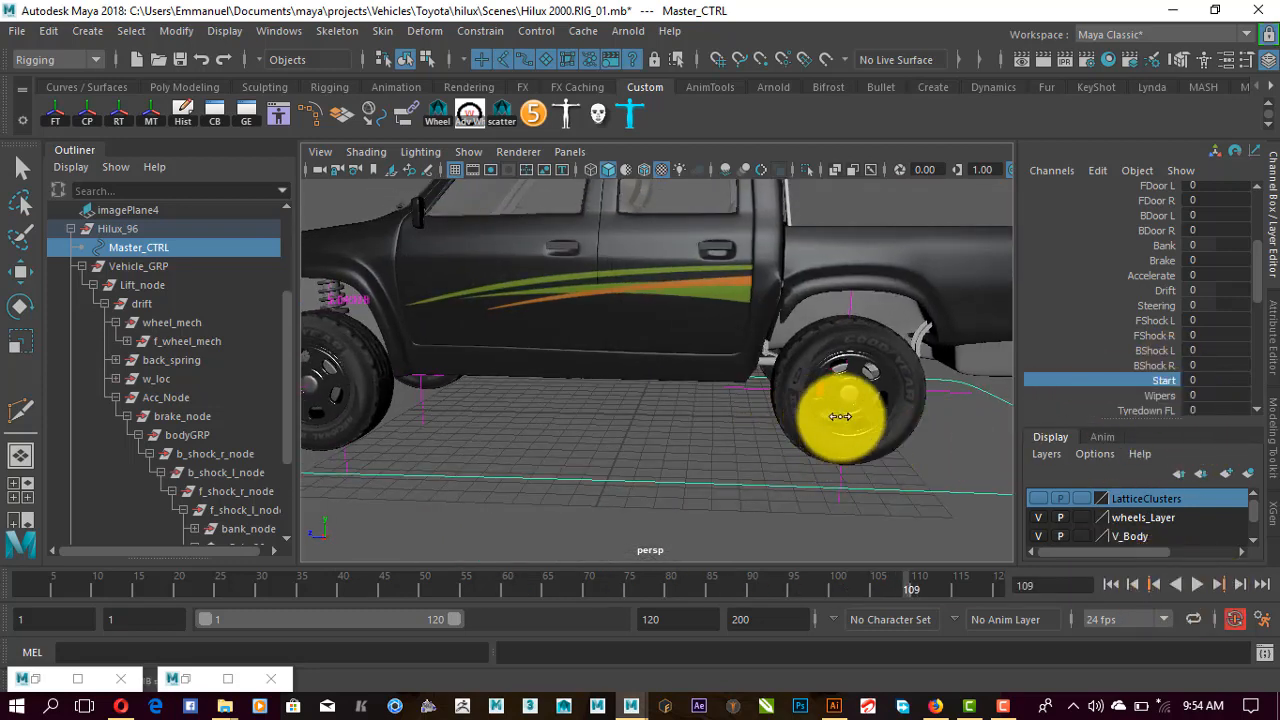
alt+middle_drag(685, 435, 750, 491)
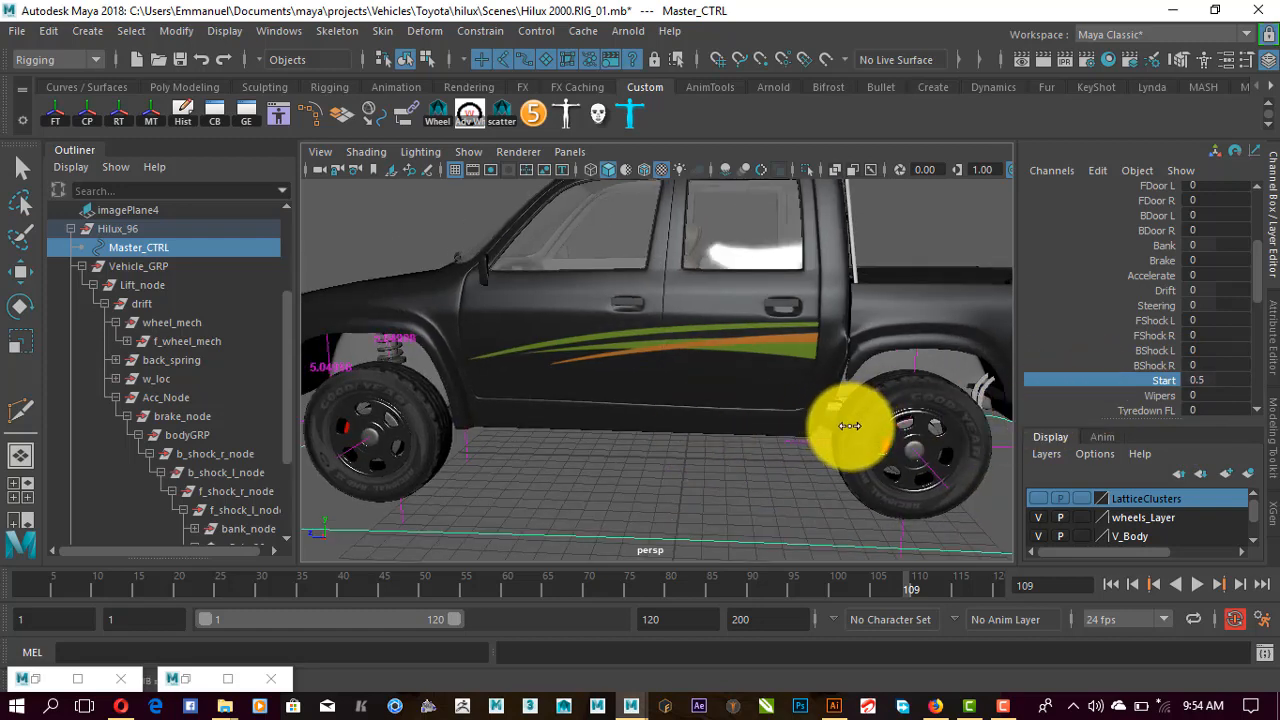
middle_drag(694, 455, 734, 430)
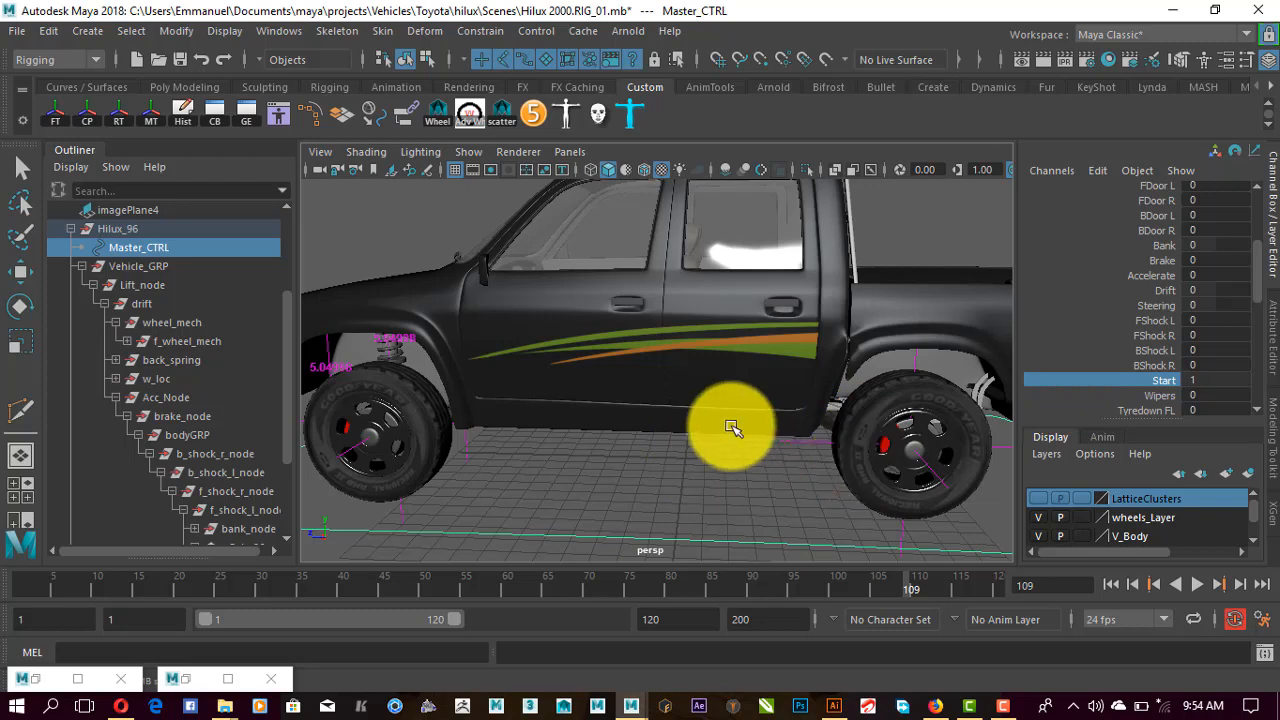
alt+drag(756, 428, 840, 441)
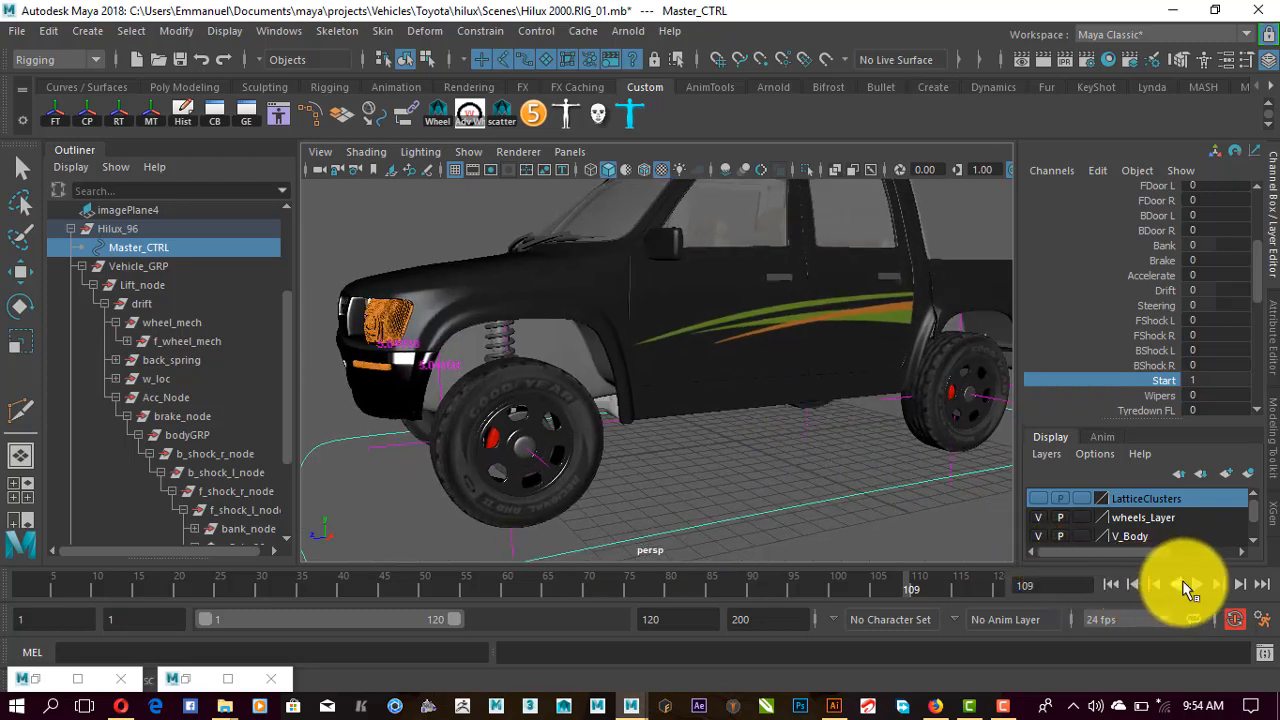
Play the timeline with the engine started, examining the underside and drive shaft up close, and stop playback
click(1196, 583)
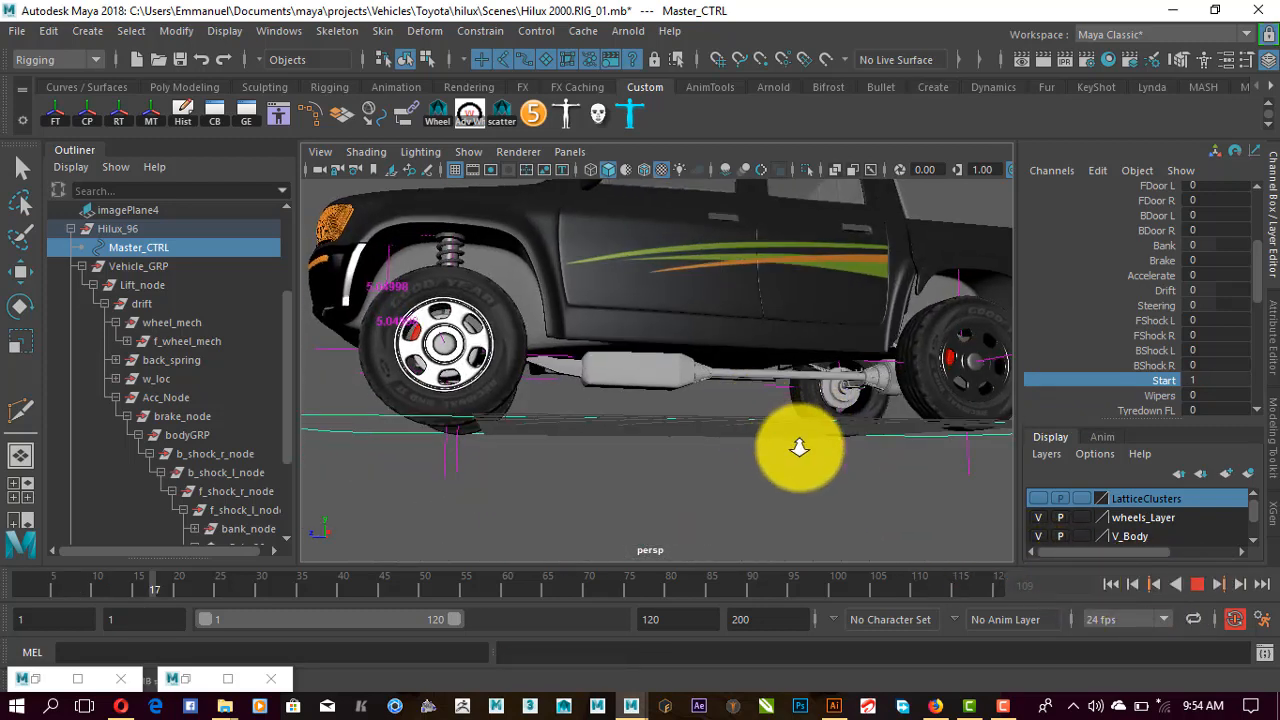
alt+middle_drag(793, 455, 829, 423)
alt+right_drag(749, 457, 894, 443)
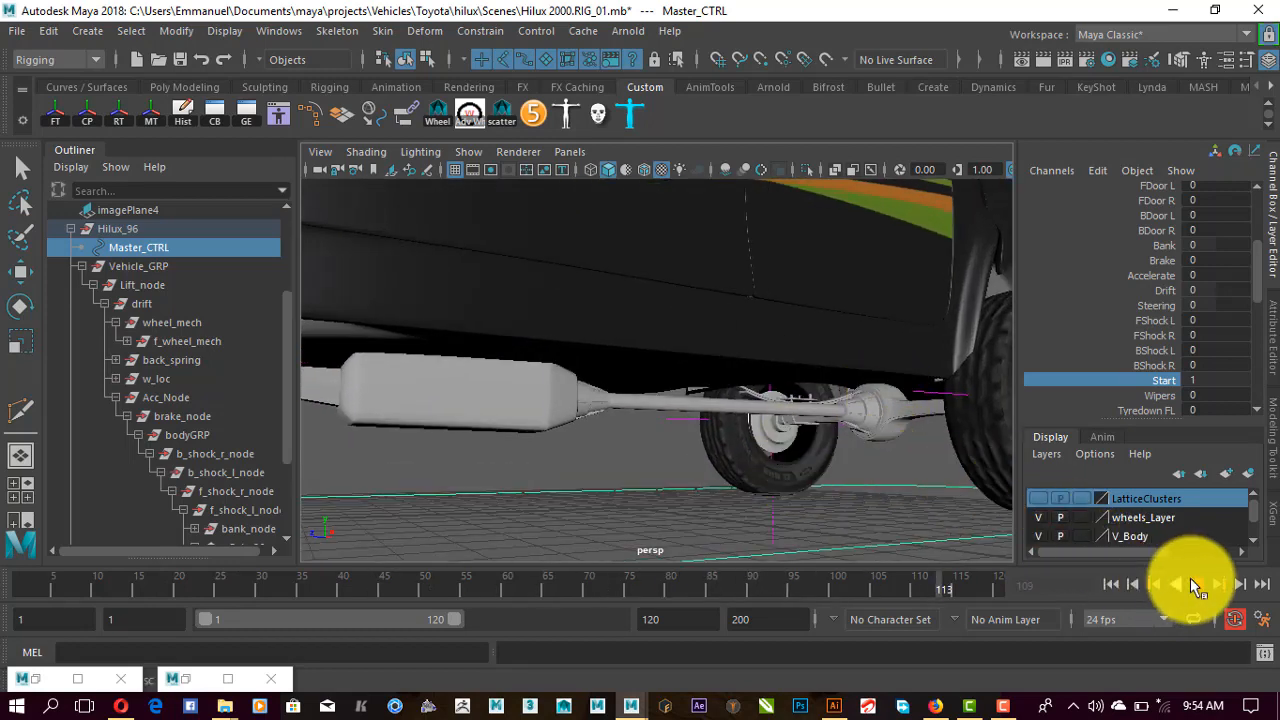
click(1192, 578)
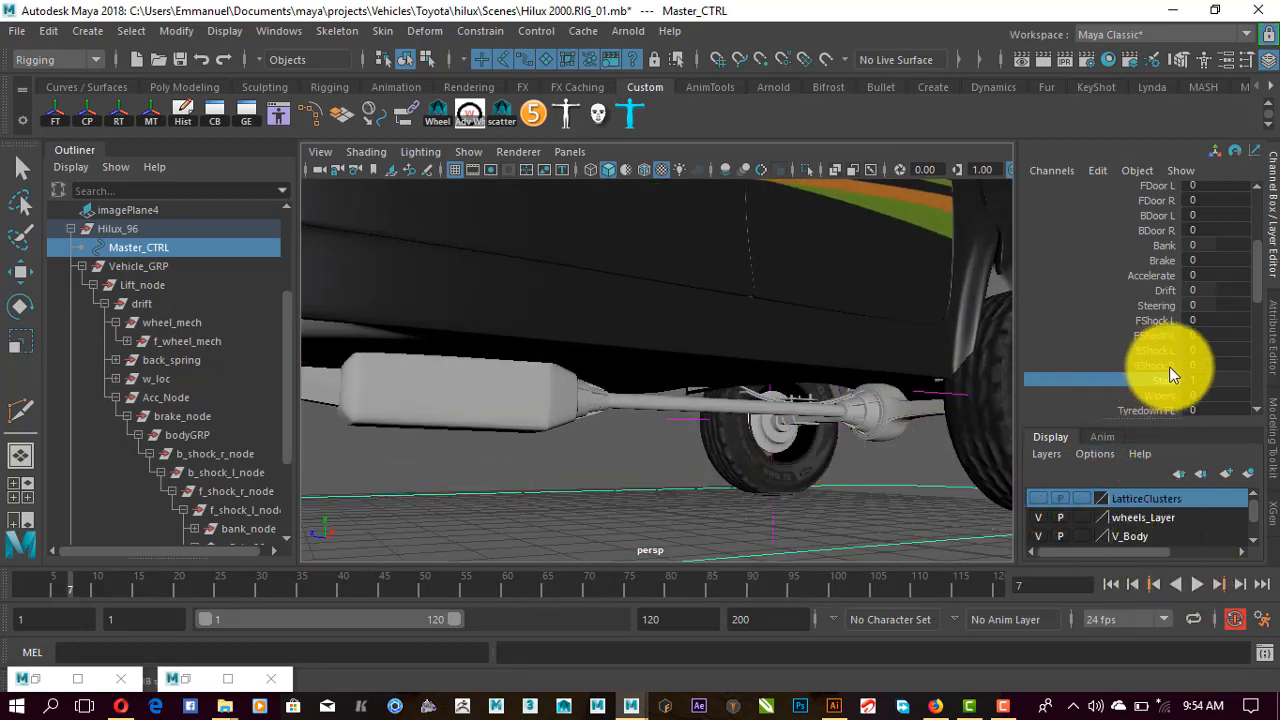
Play the timeline with Start at 0 and again with Start at 1 to compare the drive shaft's motion
click(1199, 585)
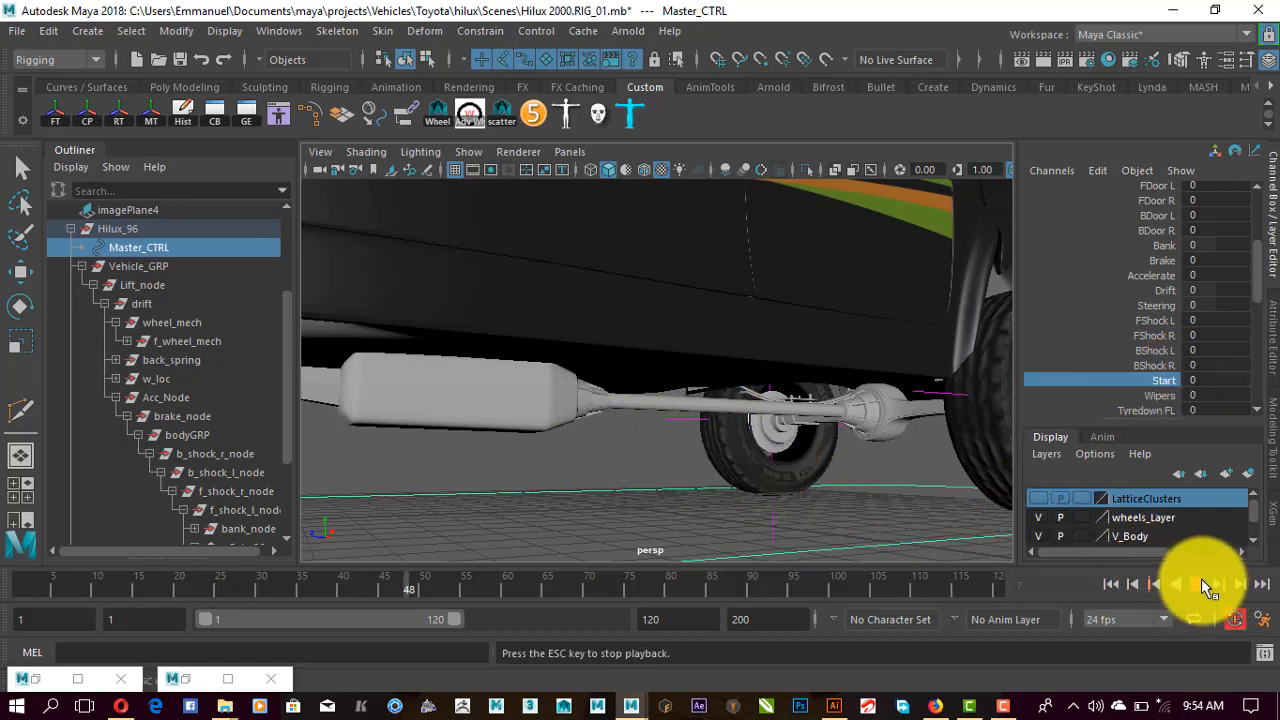
click(1201, 584)
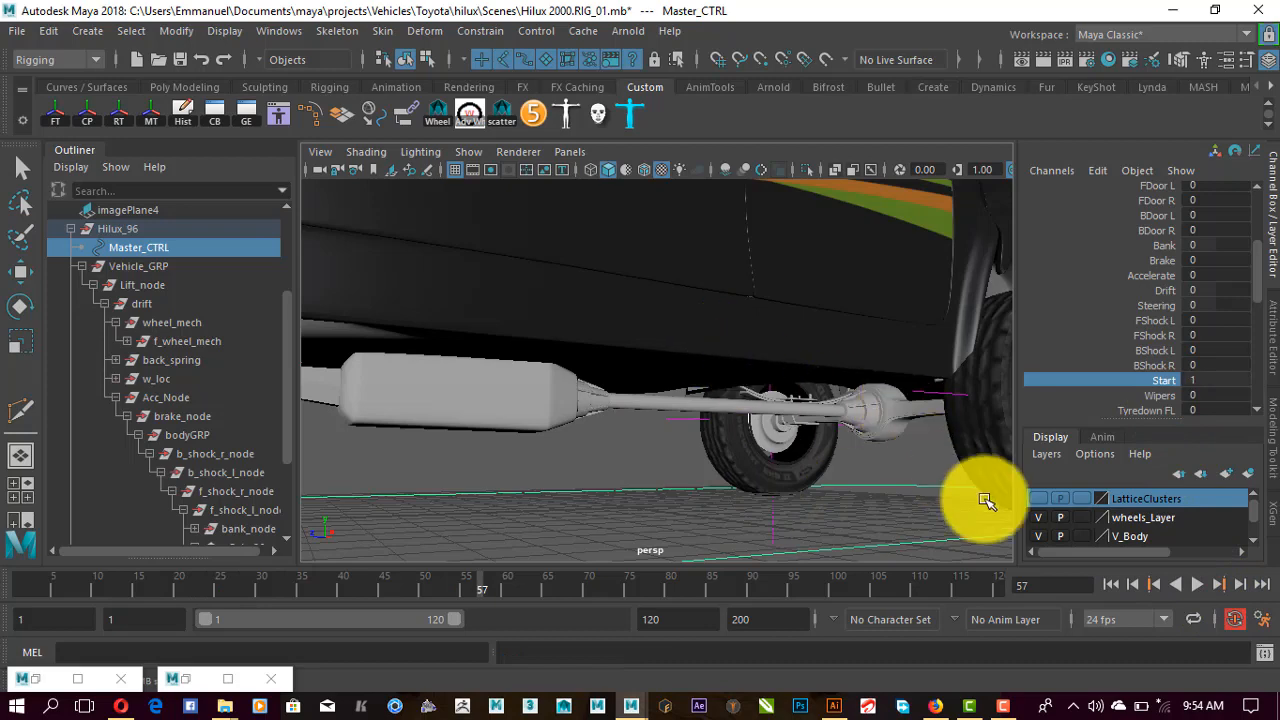
click(1195, 585)
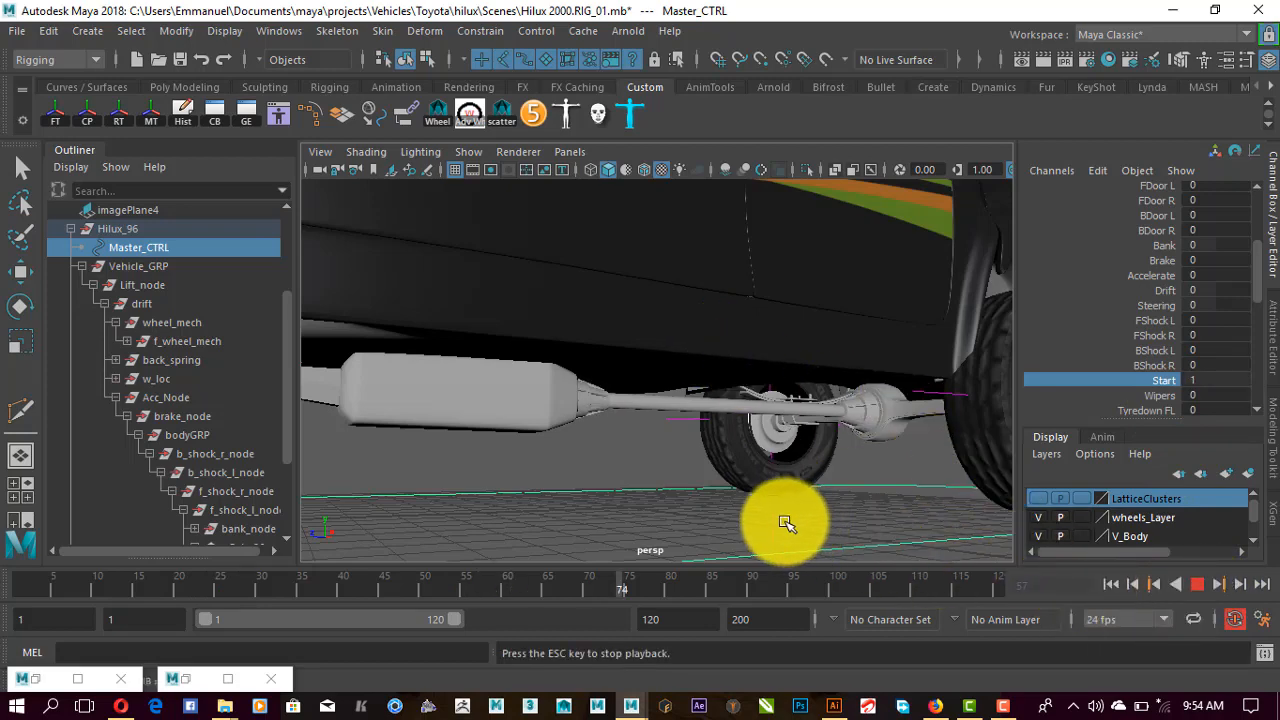
click(1193, 584)
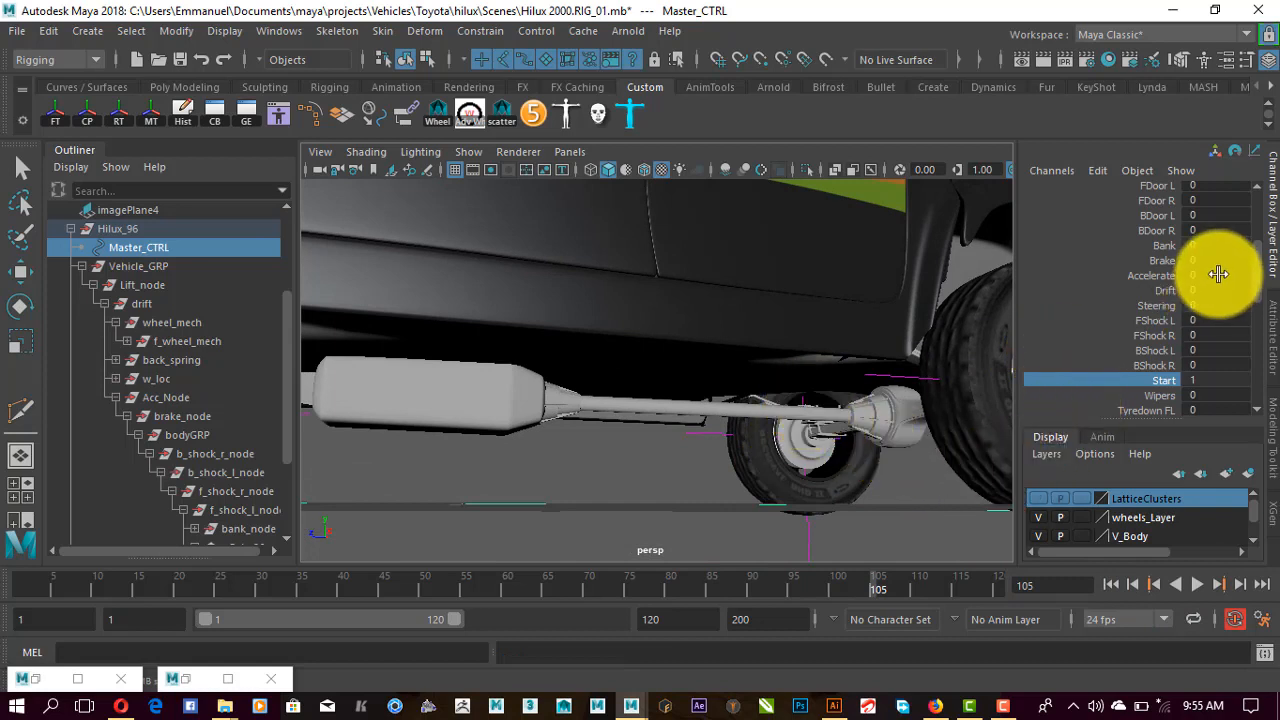
Set Accelerate to 10 and play the timeline, then return Accelerate and Start to 0
click(1158, 274)
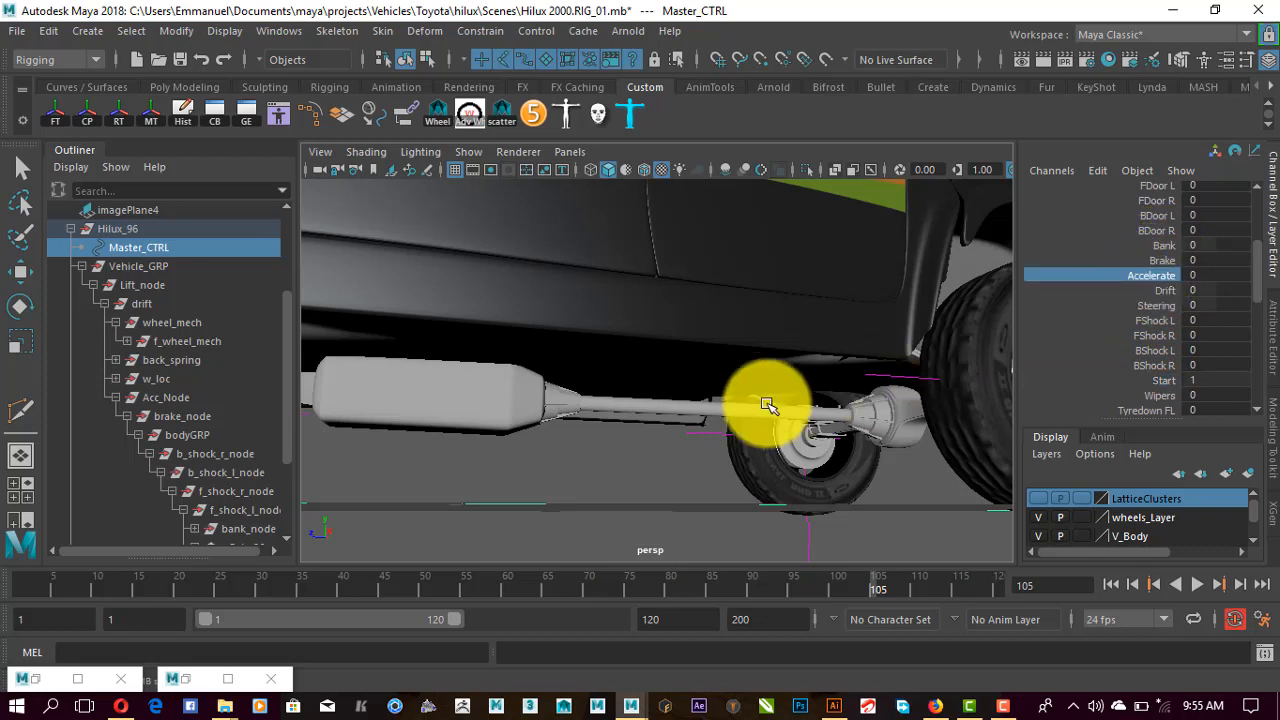
middle_drag(771, 400, 920, 457)
click(1196, 582)
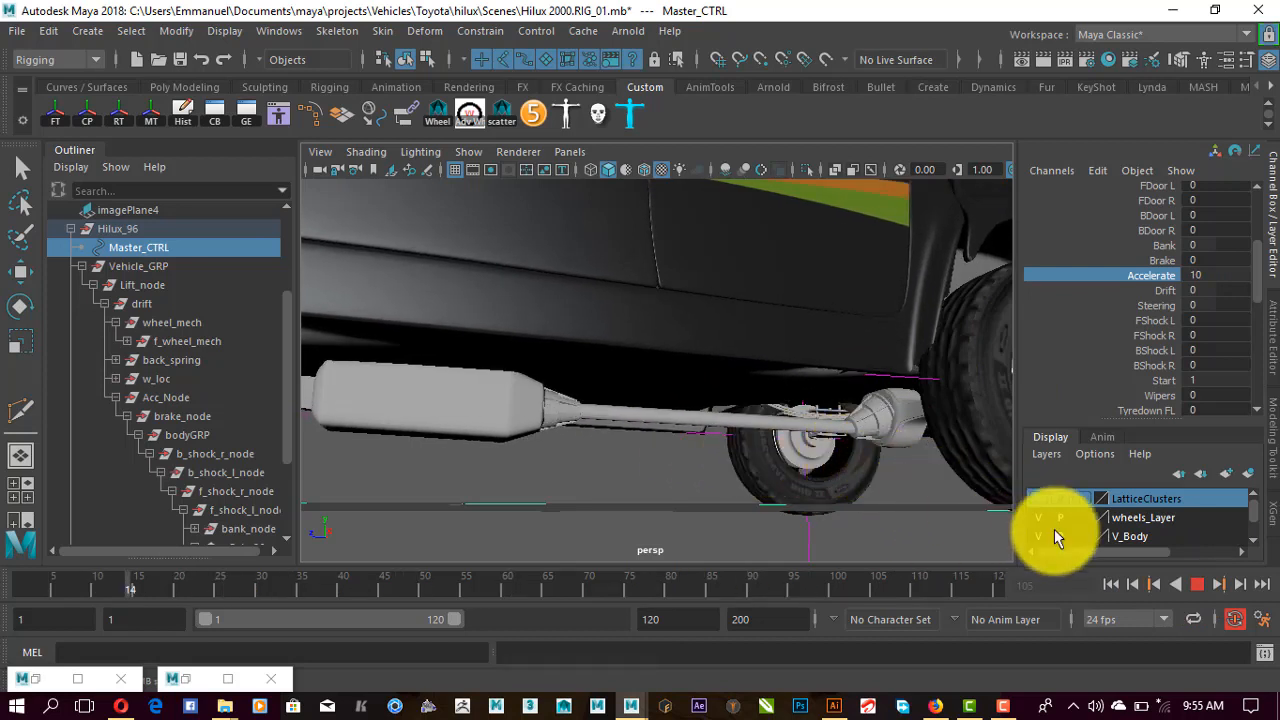
click(1196, 584)
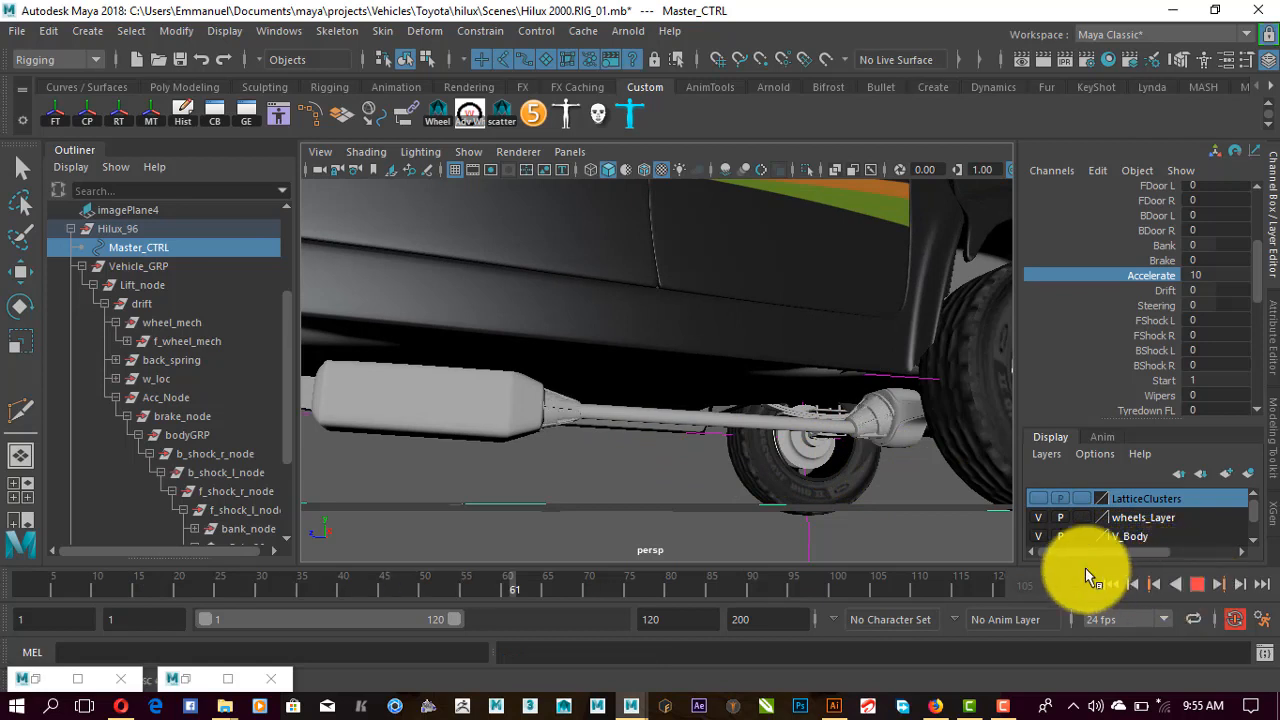
middle_drag(824, 400, 586, 420)
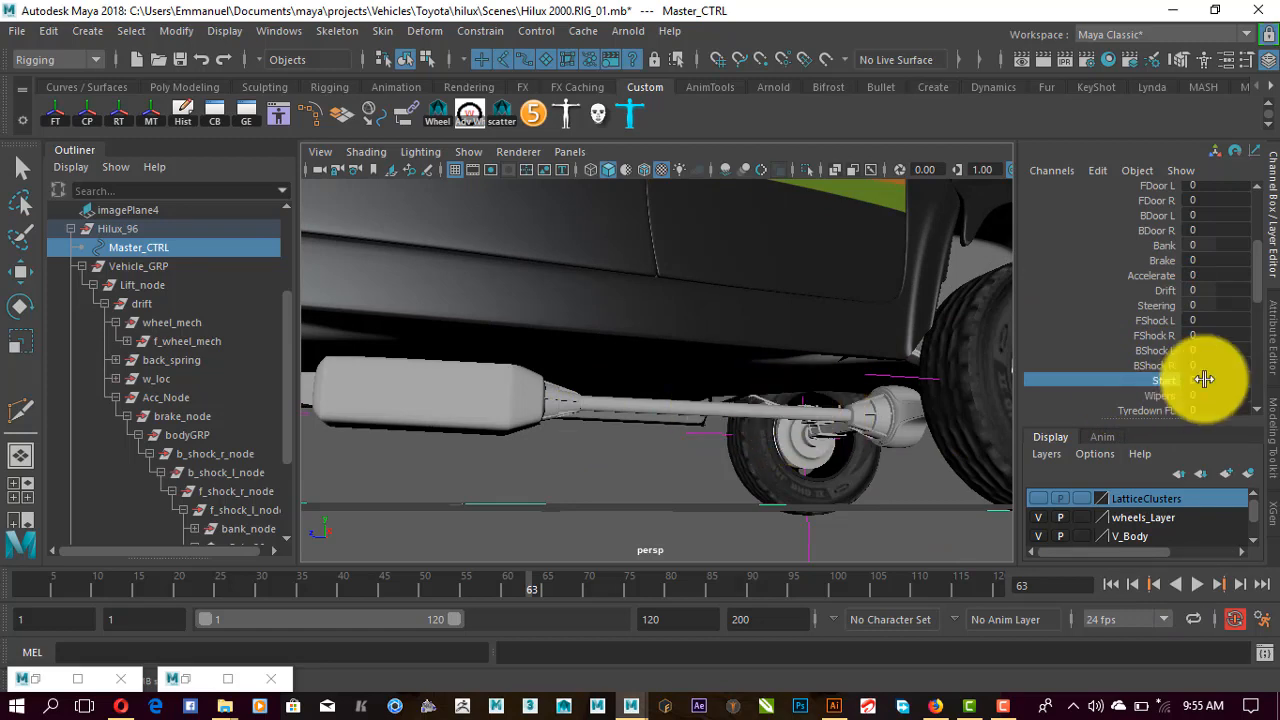
Slide the Wipers attribute to test the windscreen wipers, viewing the truck from the front
click(1161, 396)
scroll(797, 358, down, 3)
alt+drag(797, 358, 754, 392)
alt+middle_drag(754, 392, 837, 377)
alt+right_drag(747, 404, 793, 401)
middle_drag(793, 401, 686, 386)
alt+drag(686, 386, 808, 386)
mouse_move(808, 386)
middle_down()
mouse_move(749, 391)
mouse_move(979, 396)
mouse_move(809, 377)
middle_up()
alt+drag(816, 373, 734, 357)
Slide Tyredown FL and Tyredown BL one after the other to test the left tyres, viewing the truck from the side
scroll(1152, 364, down, 1)
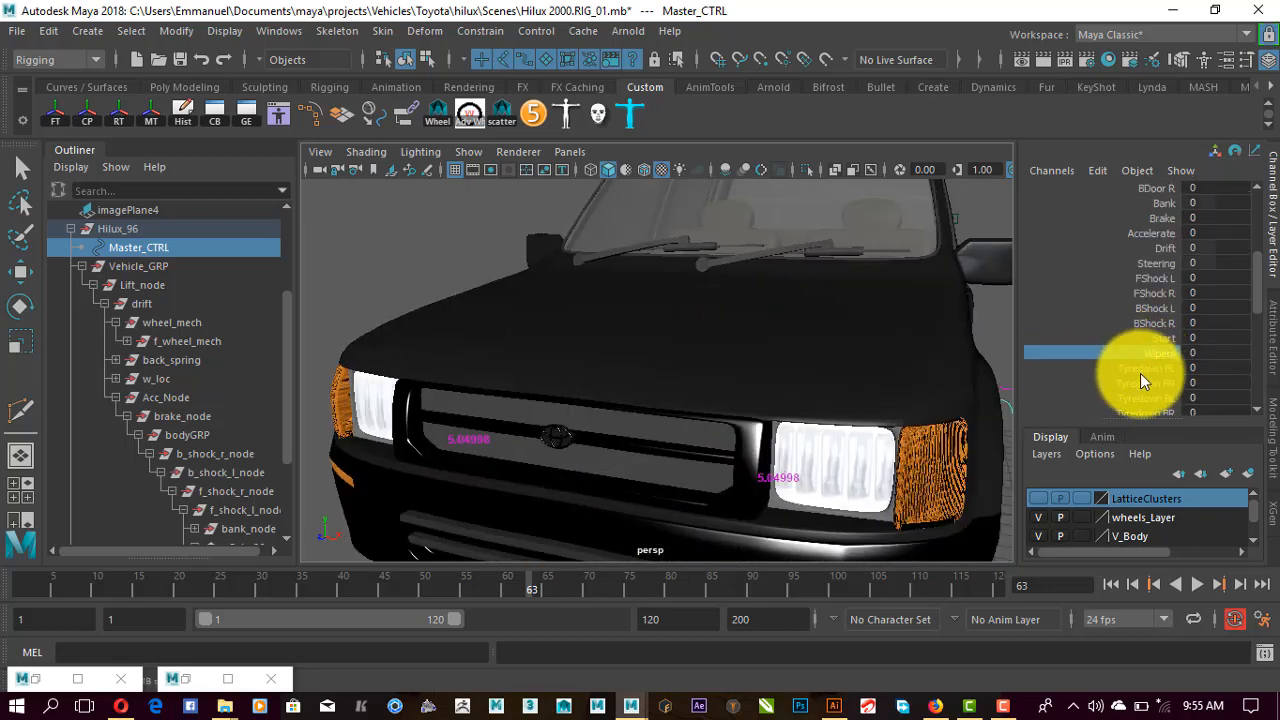
scroll(1143, 372, down, 1)
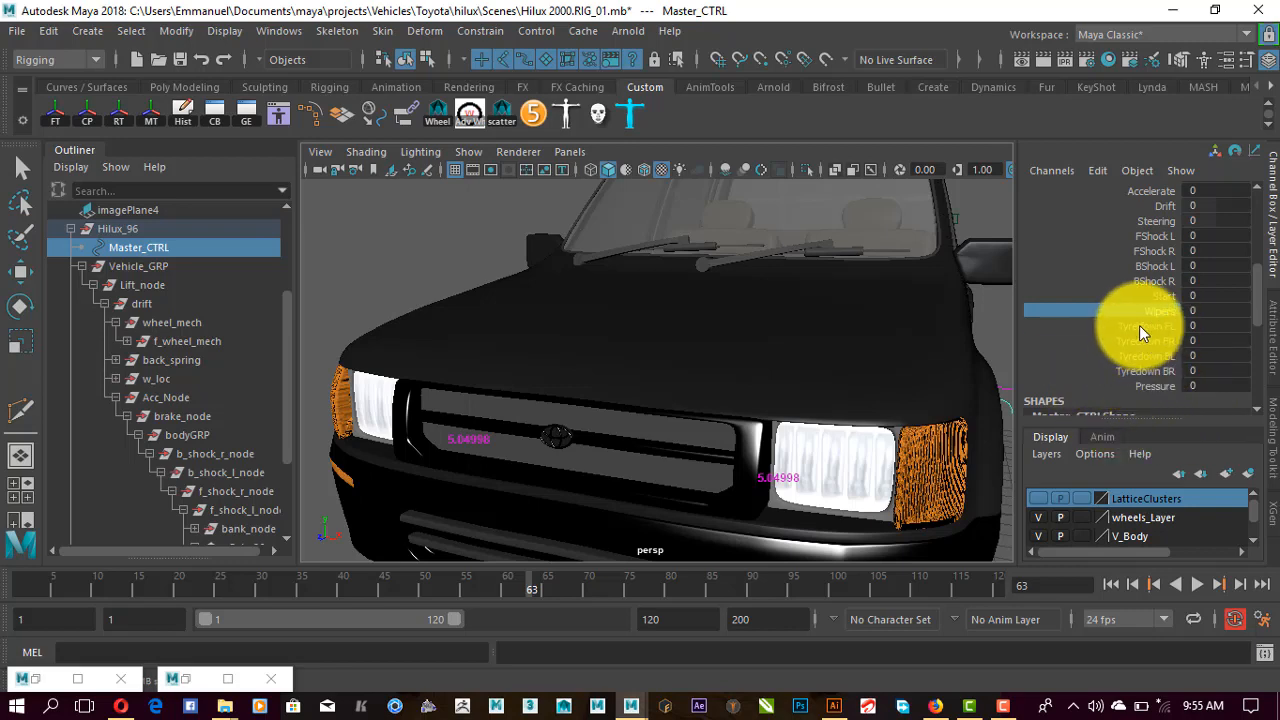
click(1139, 326)
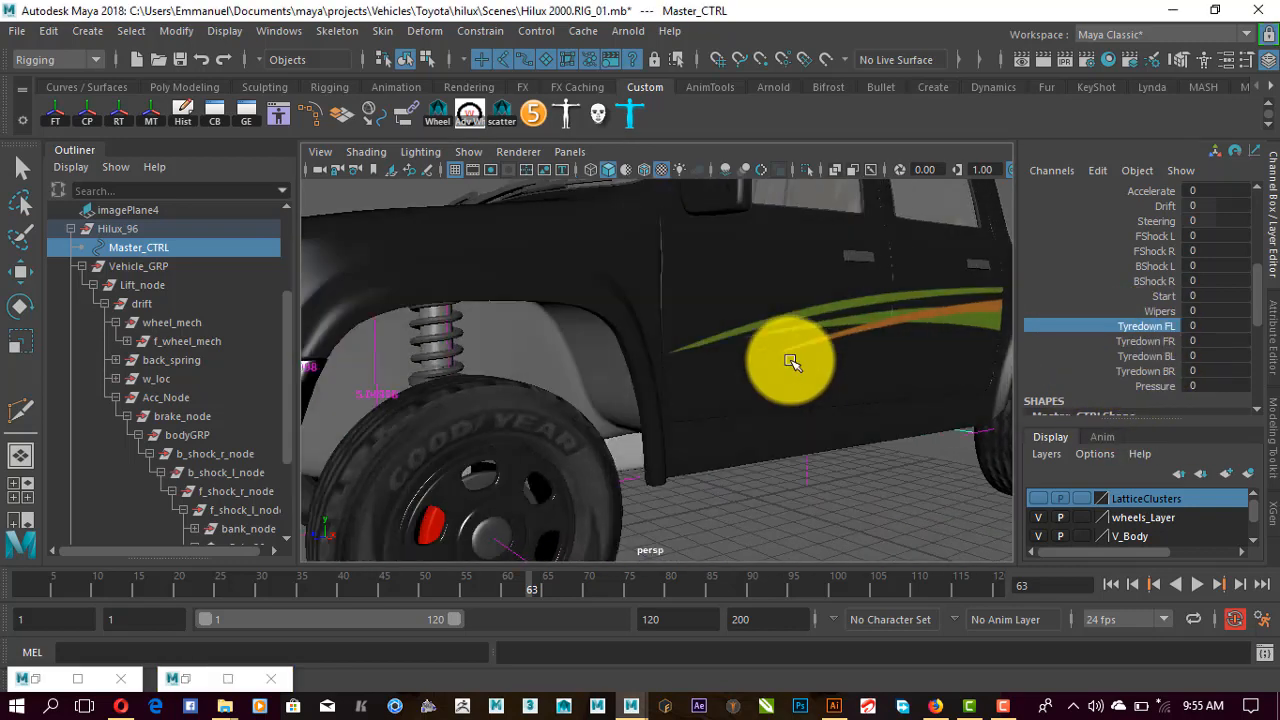
middle_drag(786, 363, 795, 402)
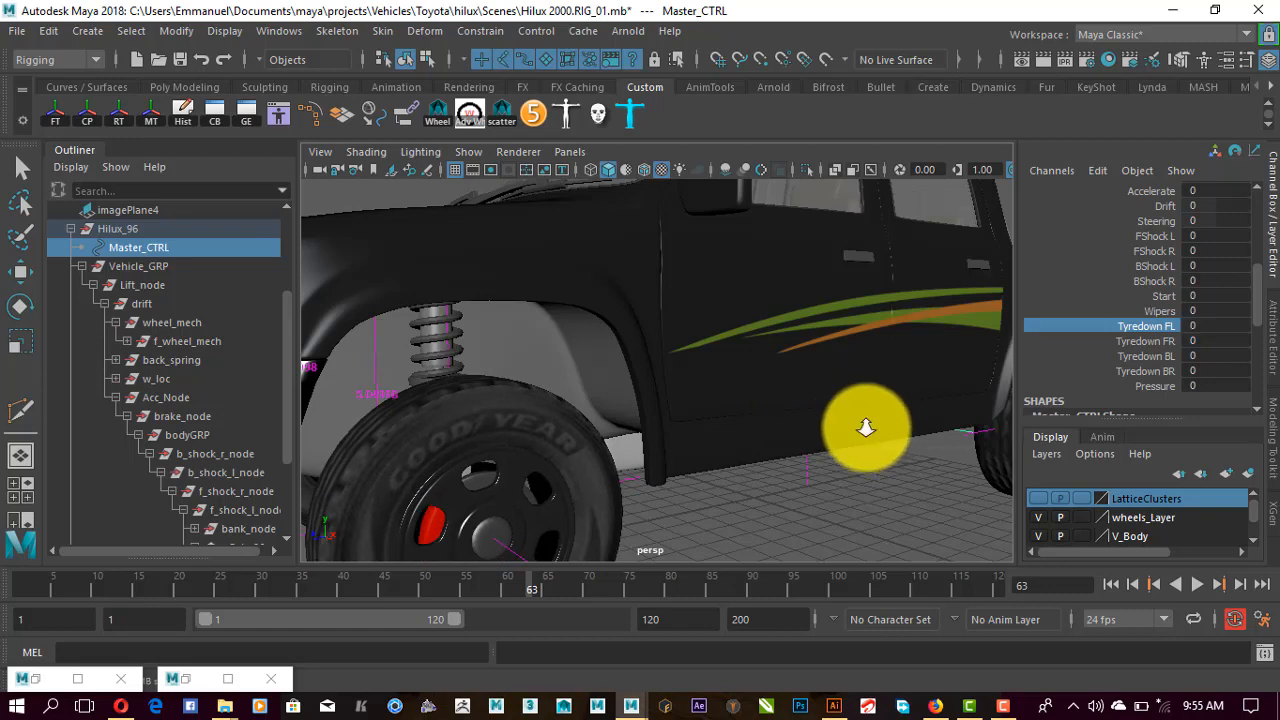
alt+right_drag(866, 428, 720, 424)
alt+drag(720, 424, 746, 428)
middle_drag(752, 428, 642, 409)
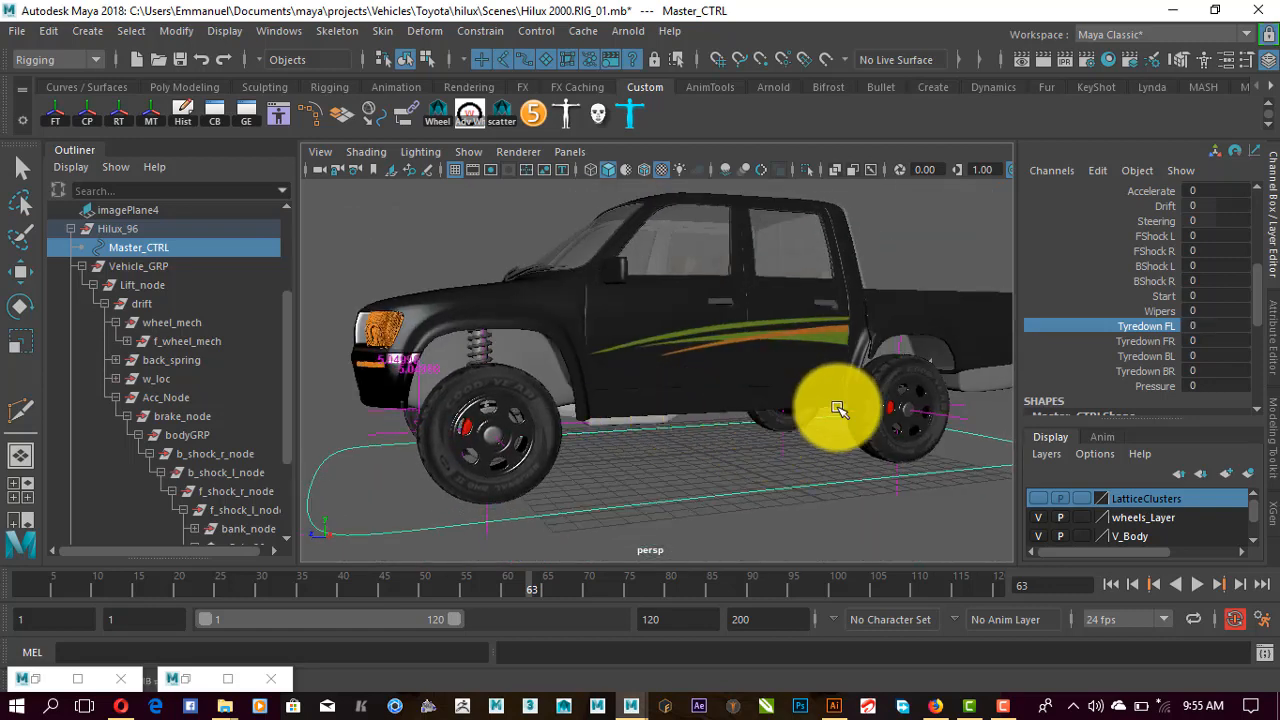
click(1150, 356)
middle_drag(777, 420, 840, 403)
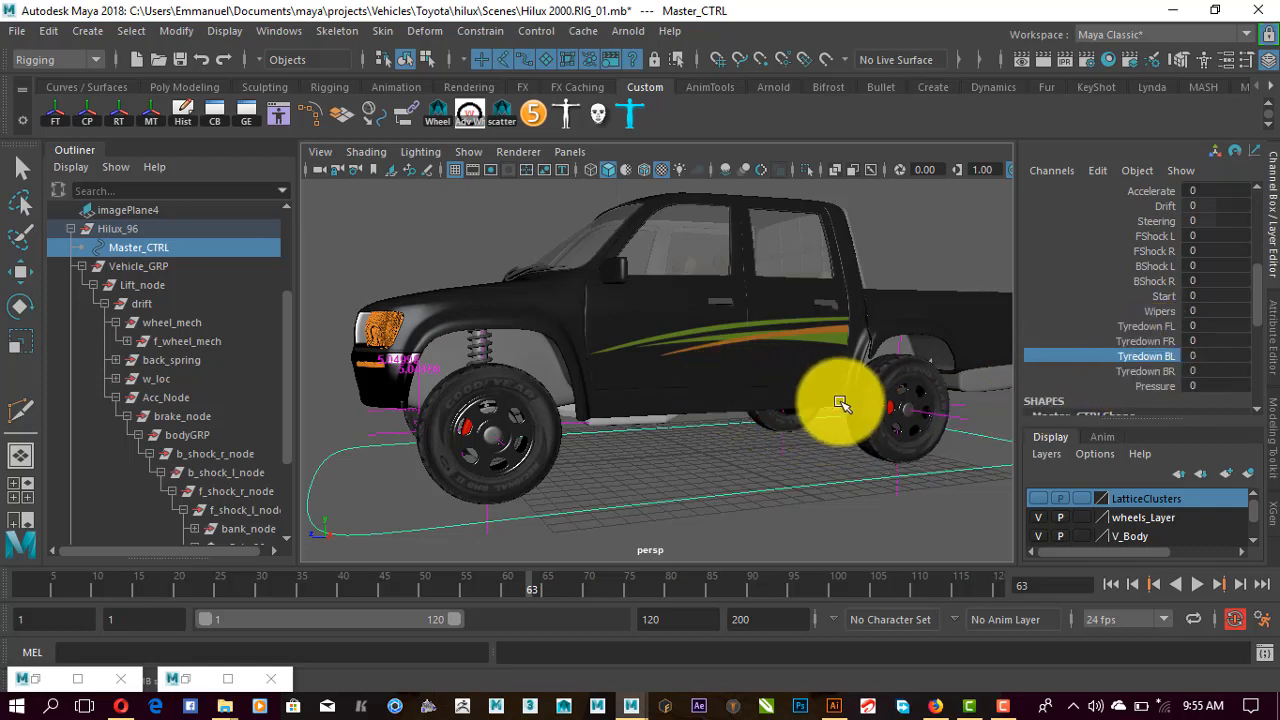
Select the Pressure attribute and examine the front left wheel from the side, front and close up
click(1157, 385)
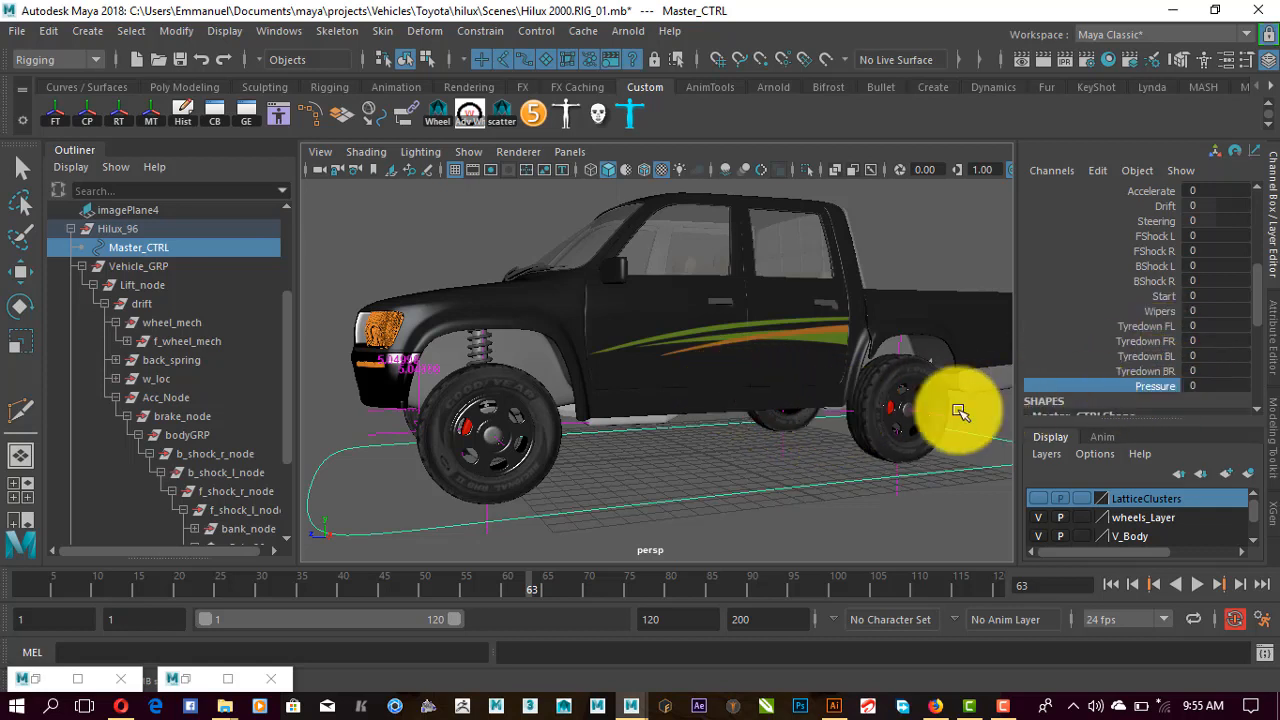
alt+drag(852, 412, 748, 425)
alt+middle_drag(748, 425, 867, 376)
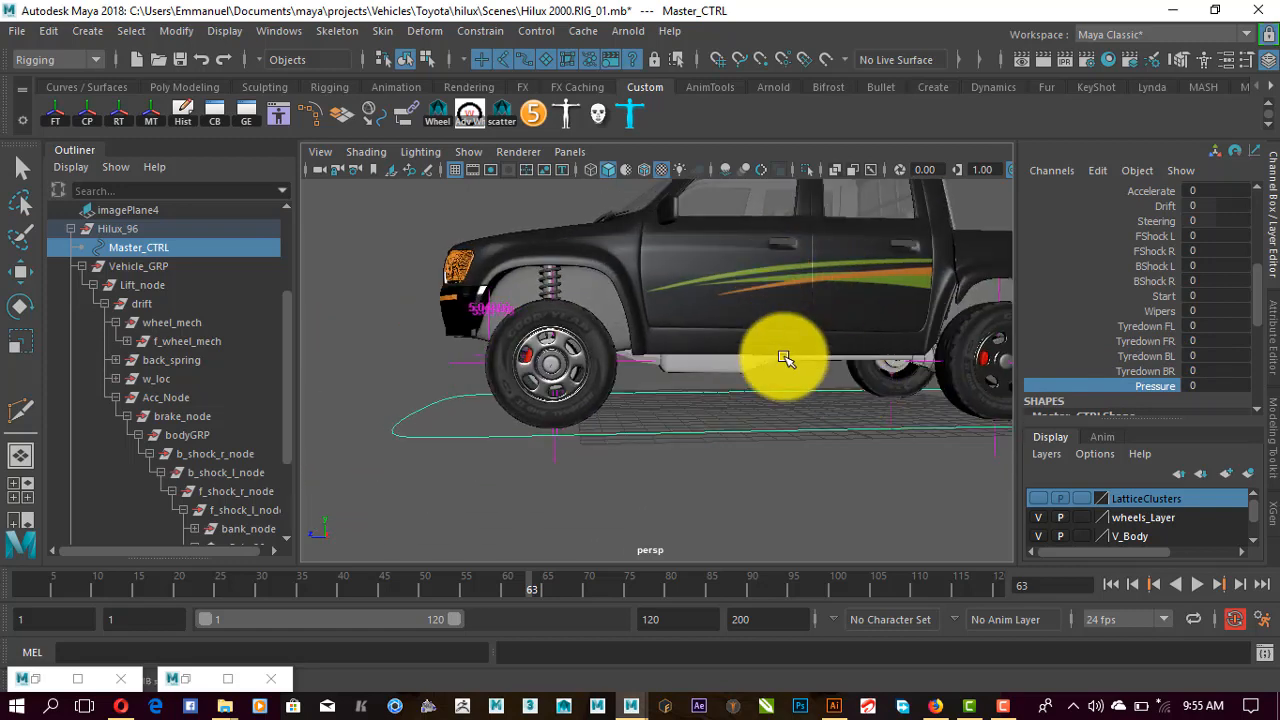
alt+drag(733, 372, 648, 402)
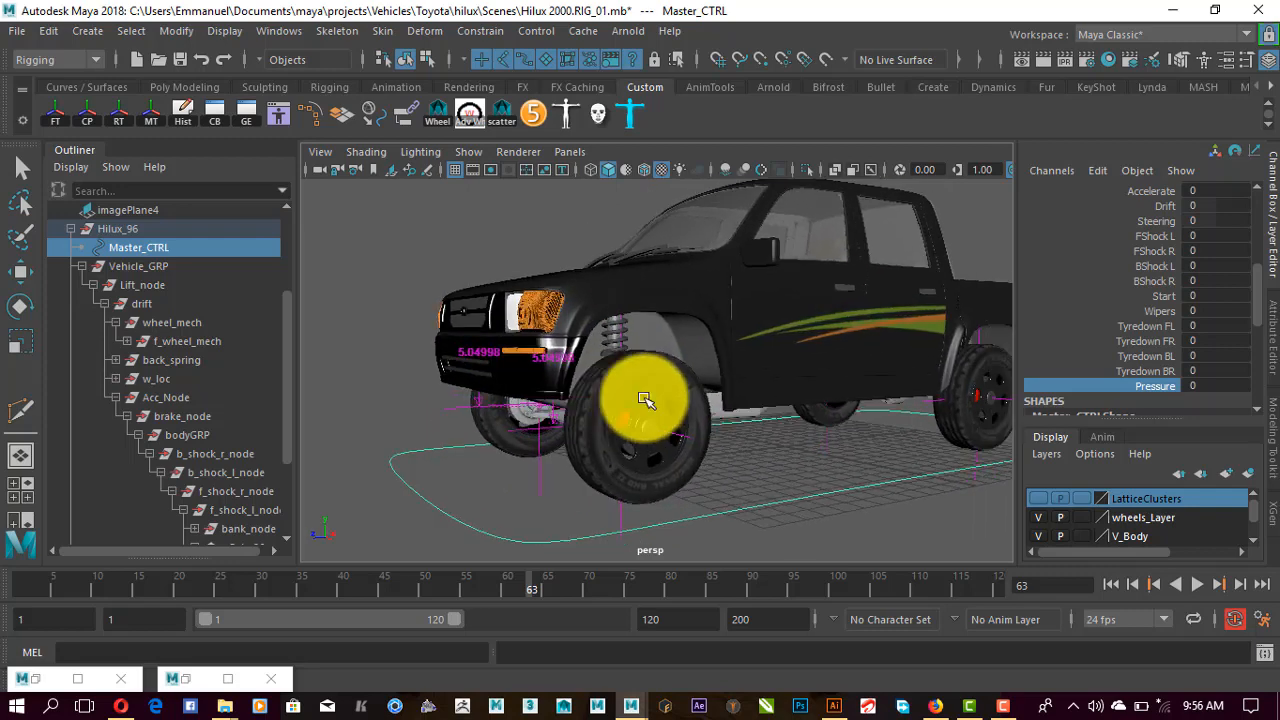
alt+right_drag(588, 401, 658, 432)
alt+middle_drag(684, 430, 659, 423)
alt+drag(840, 437, 737, 430)
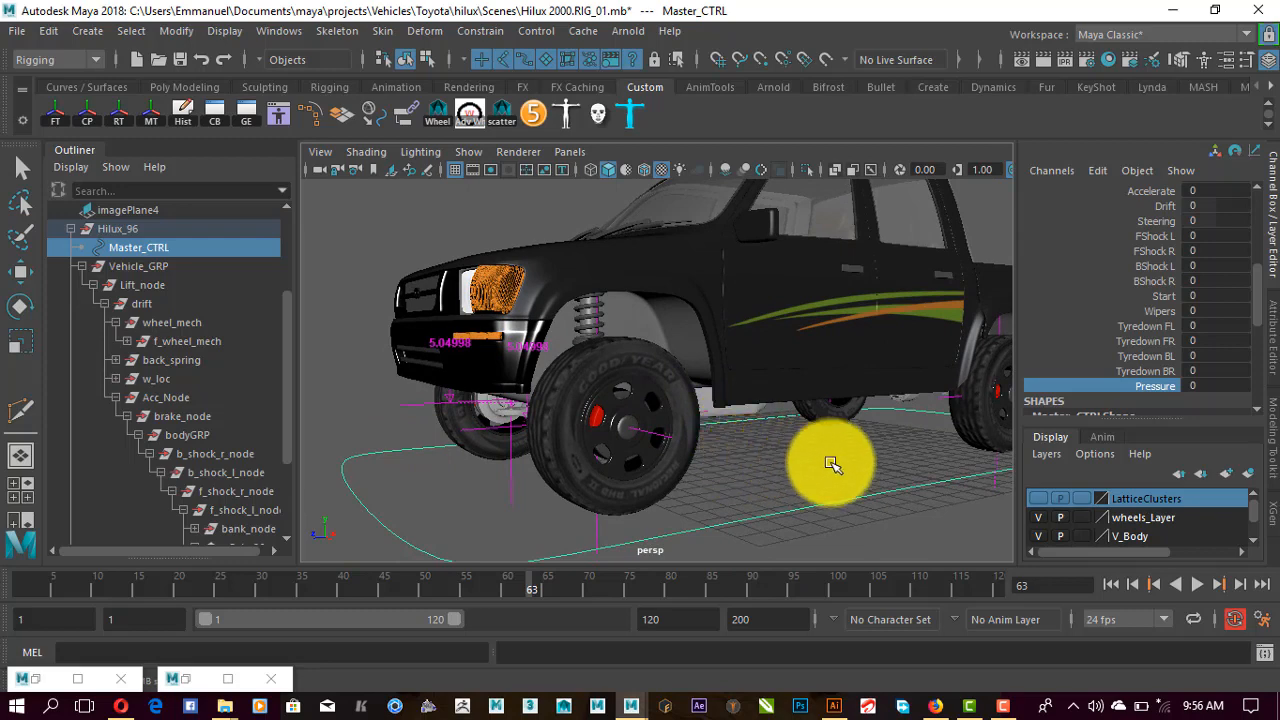
alt+drag(808, 469, 948, 416)
scroll(716, 450, up, 4)
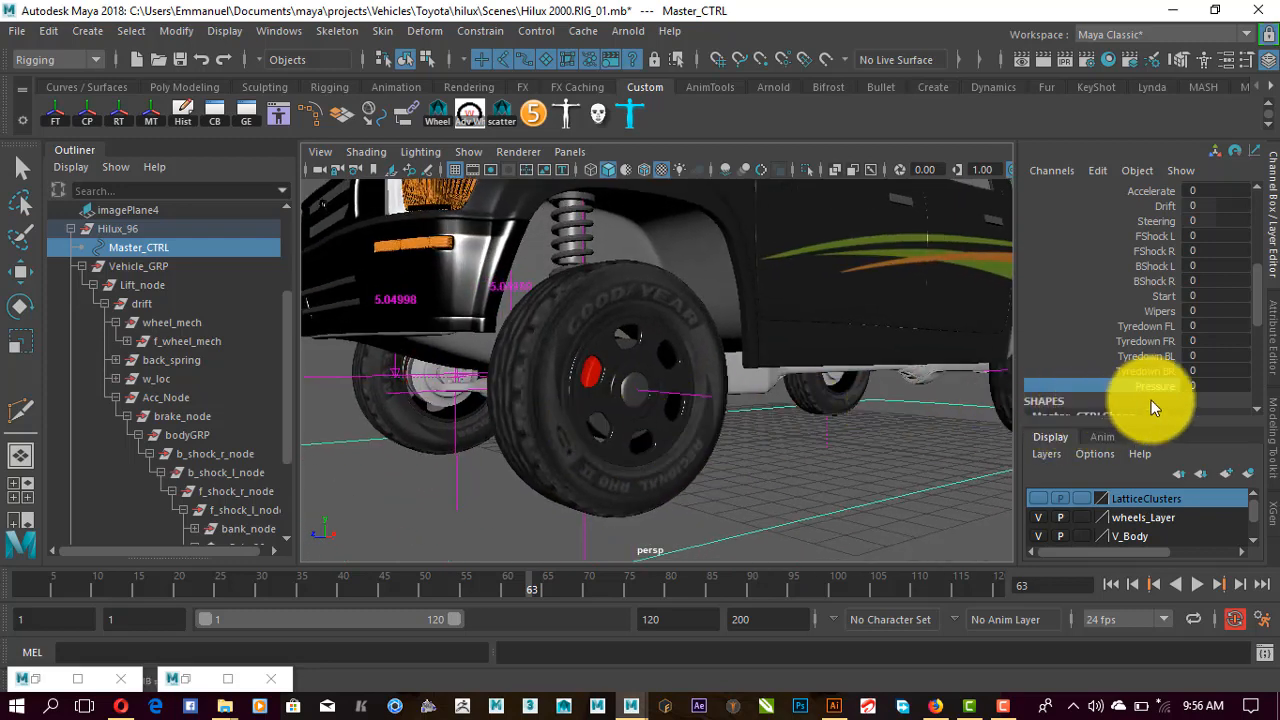
alt+drag(771, 459, 787, 428)
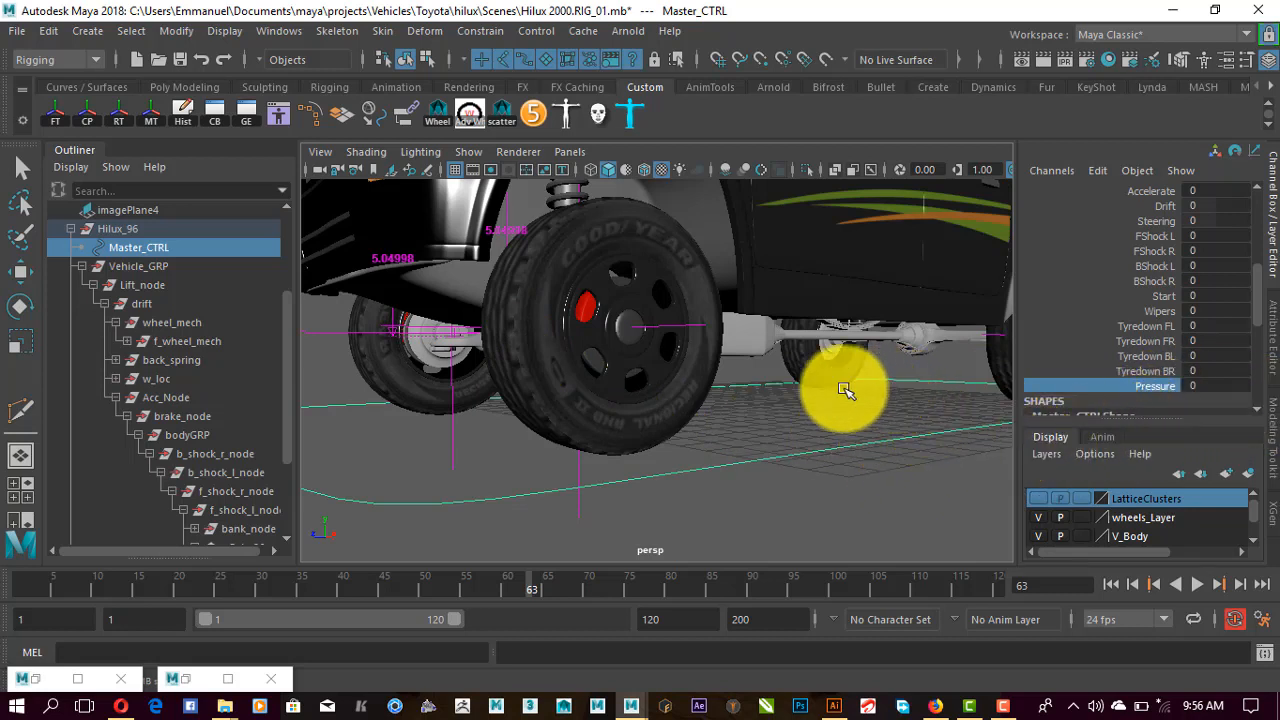
Set Pressure to 4.4 while viewing the lower part of the front left tyre
alt+drag(723, 449, 532, 328)
alt+drag(636, 347, 558, 426)
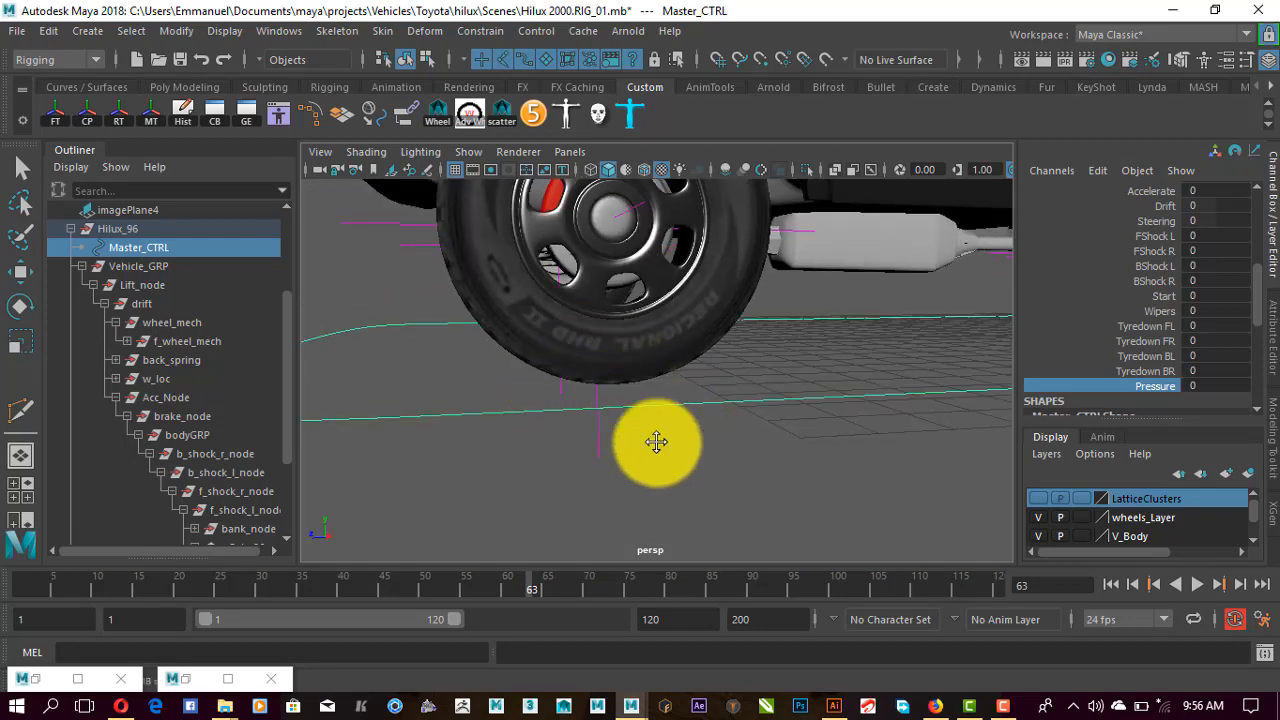
alt+drag(656, 442, 573, 424)
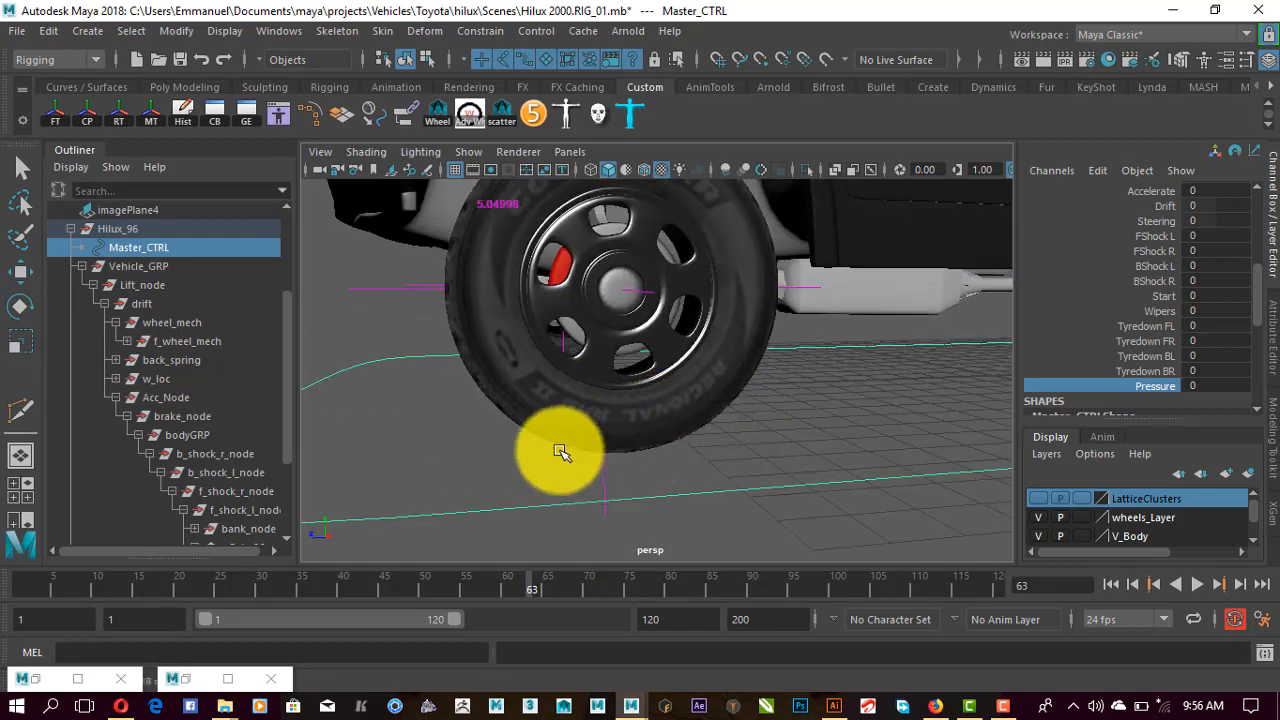
alt+middle_drag(632, 470, 661, 429)
alt+middle_drag(651, 382, 715, 426)
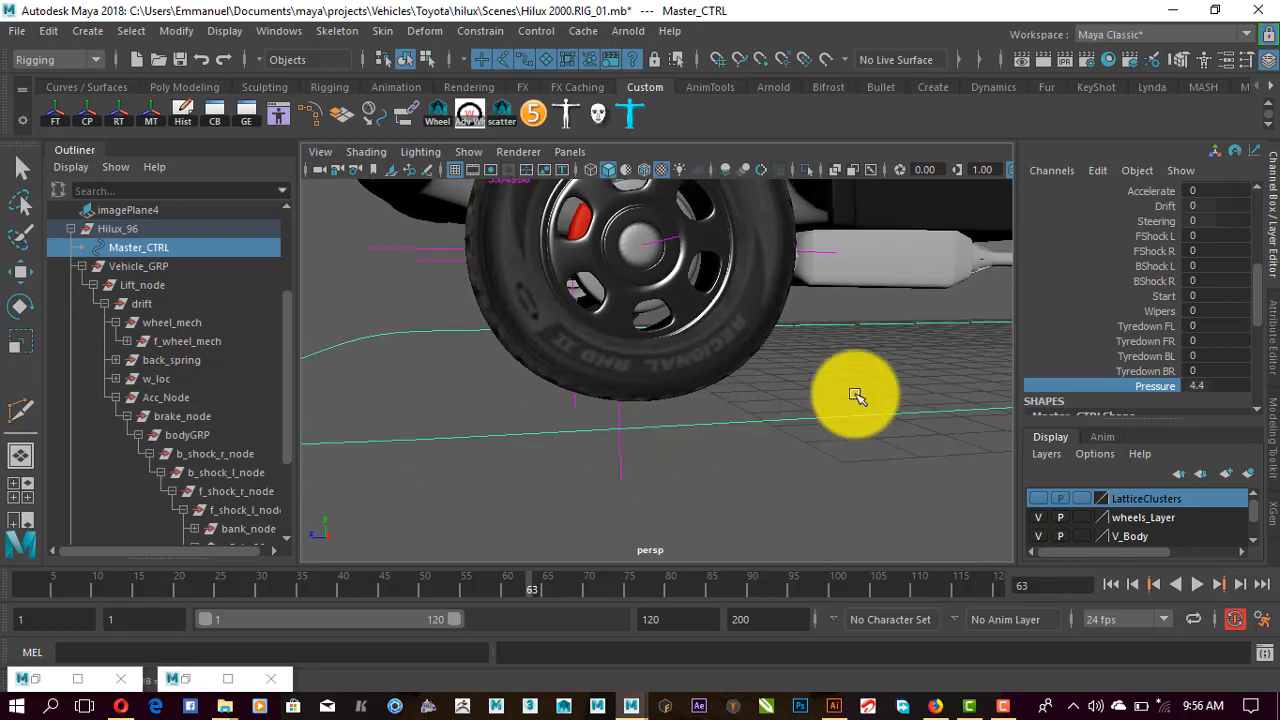
alt+right_drag(857, 397, 666, 414)
alt+drag(666, 414, 651, 420)
alt+middle_drag(651, 420, 704, 424)
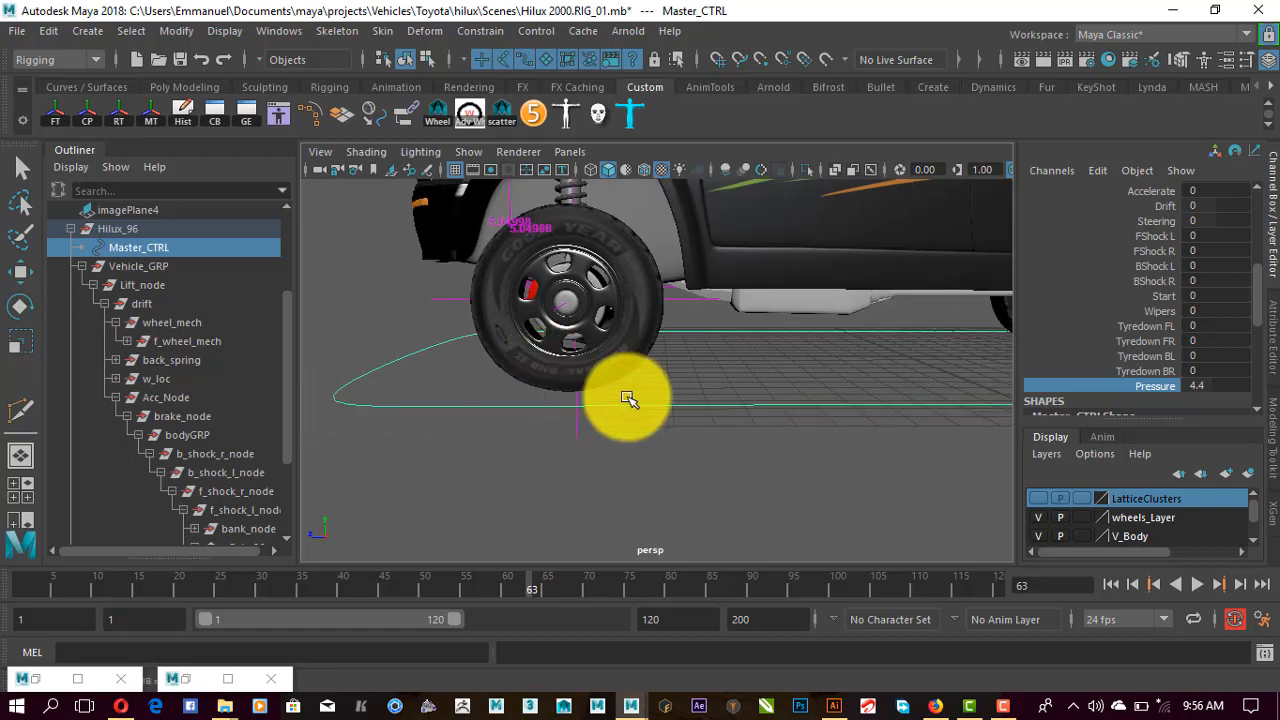
Raise Pressure to 10 to test the tyre inflation, checking the front wheels from the front and the side
alt+drag(628, 398, 833, 398)
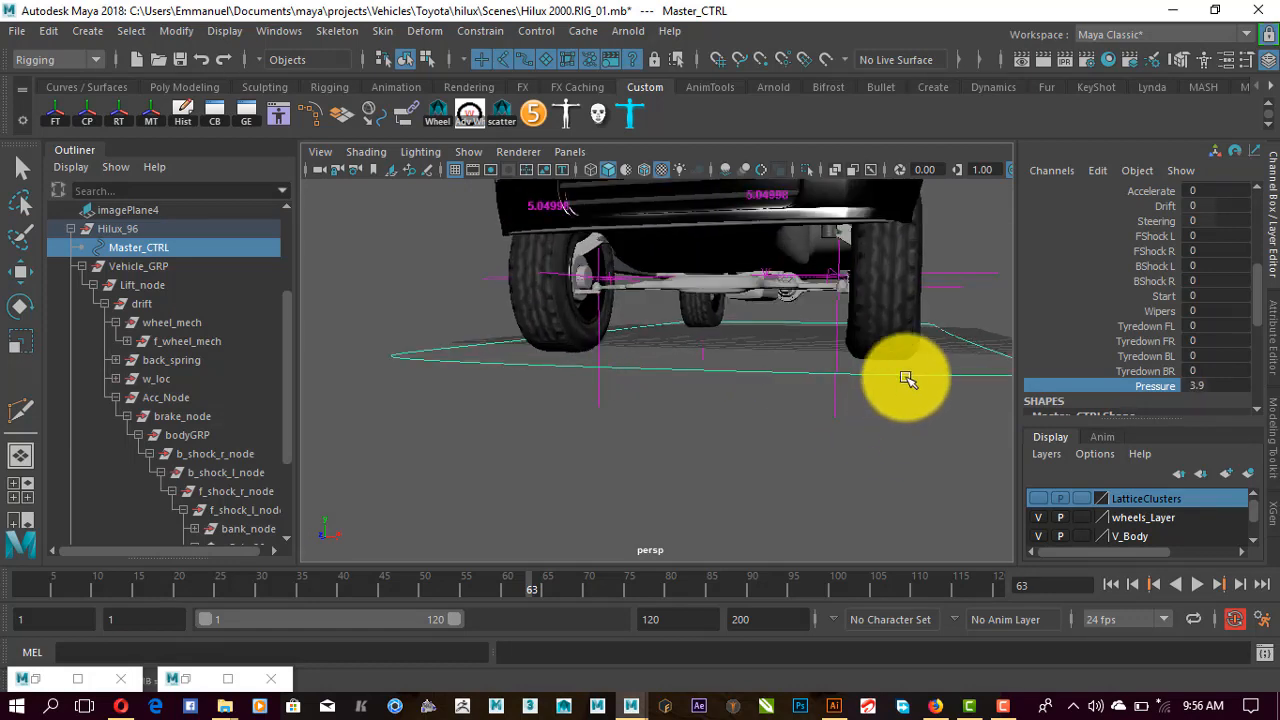
alt+right_drag(795, 404, 922, 486)
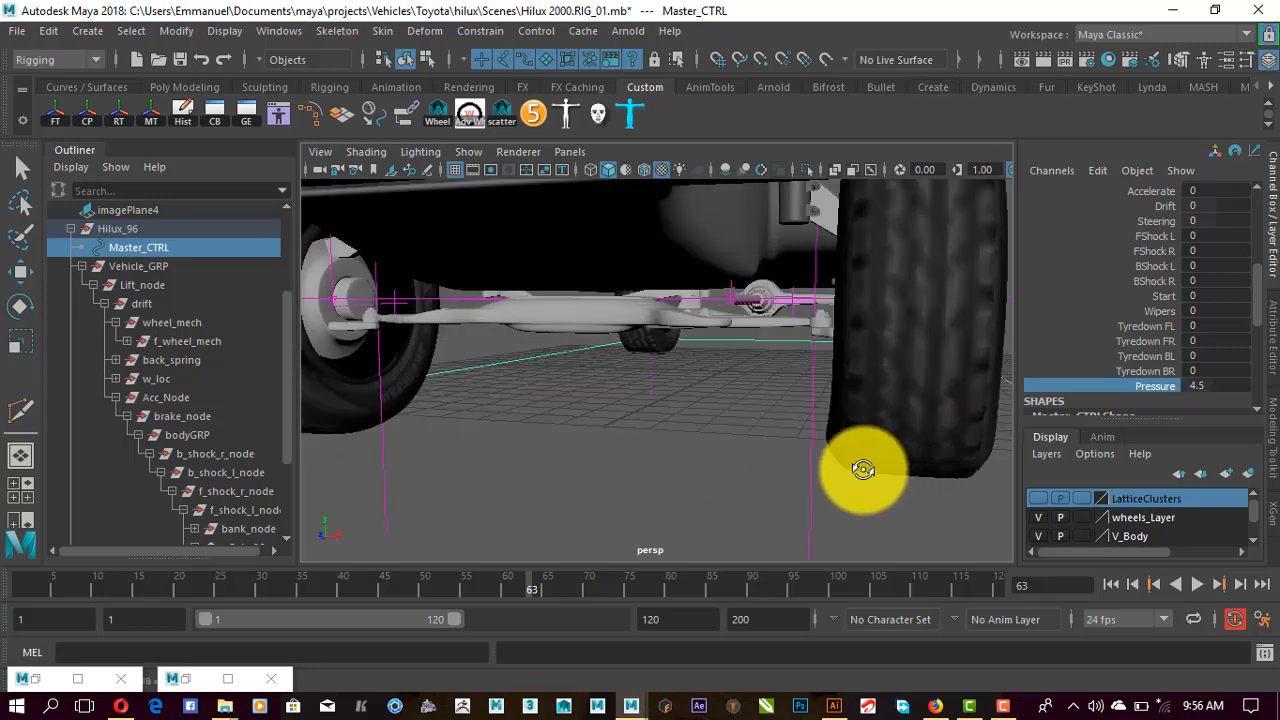
alt+drag(863, 469, 820, 443)
alt+right_drag(820, 443, 722, 443)
alt+middle_drag(722, 443, 734, 458)
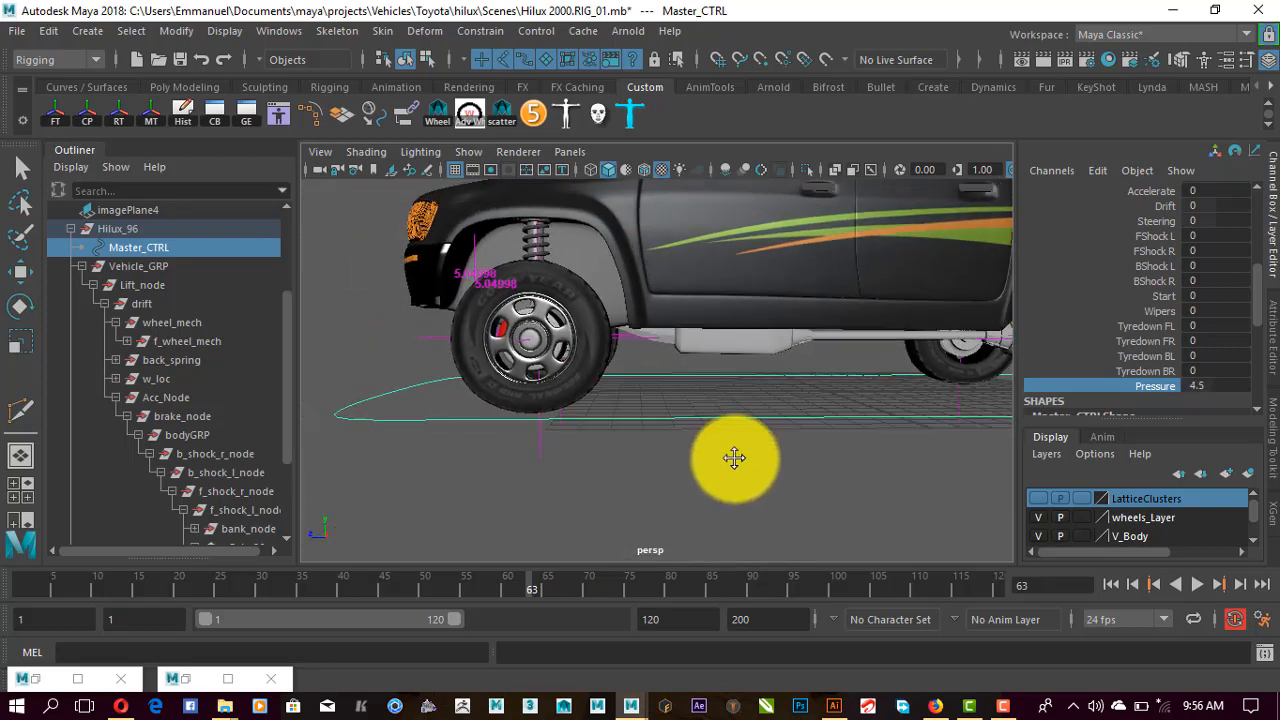
alt+right_drag(734, 458, 734, 431)
alt+drag(734, 431, 775, 418)
alt+right_drag(775, 449, 615, 427)
middle_drag(628, 426, 760, 446)
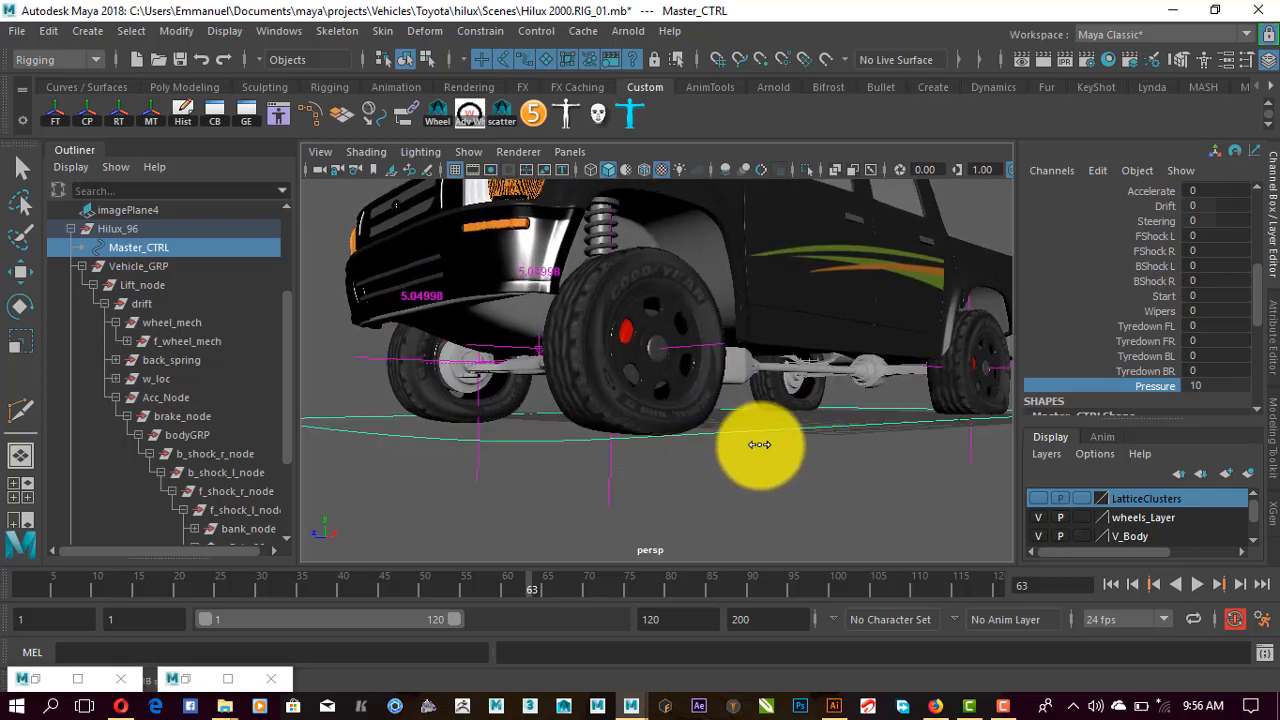
Lower Pressure to 0 and check the front left tyre from the side and the front corner
alt+drag(815, 446, 845, 421)
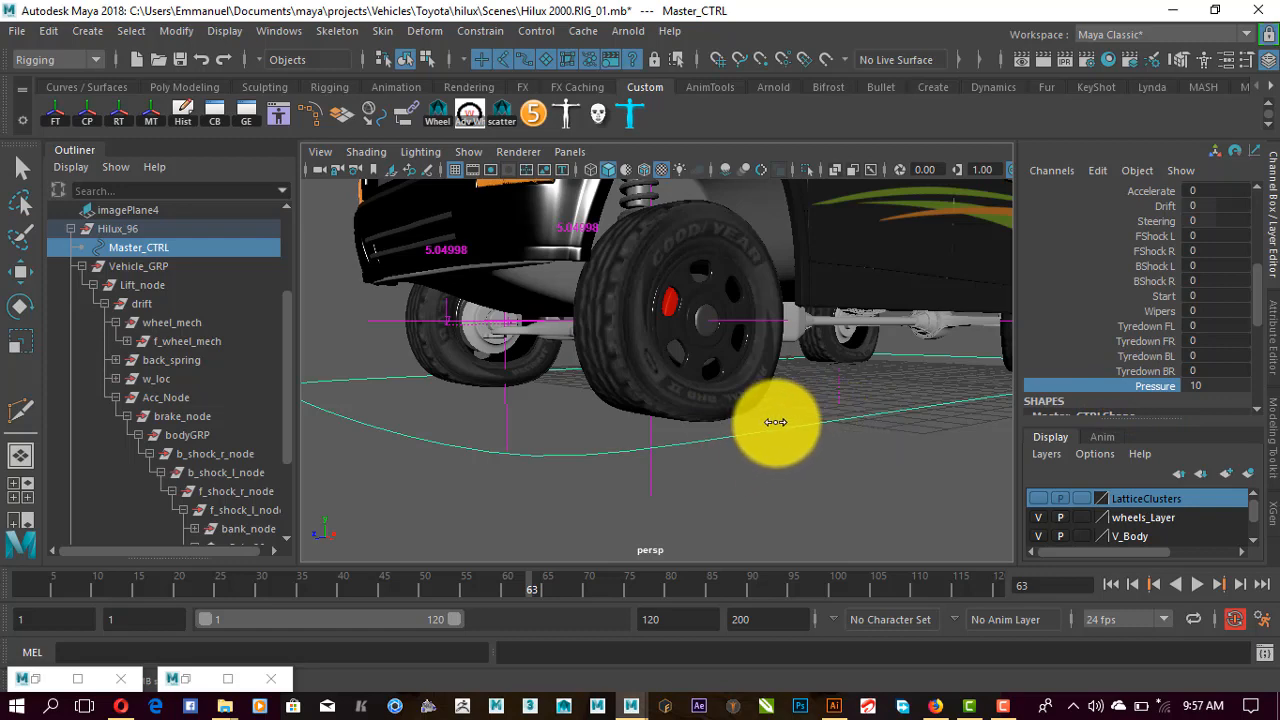
middle_drag(776, 422, 568, 415)
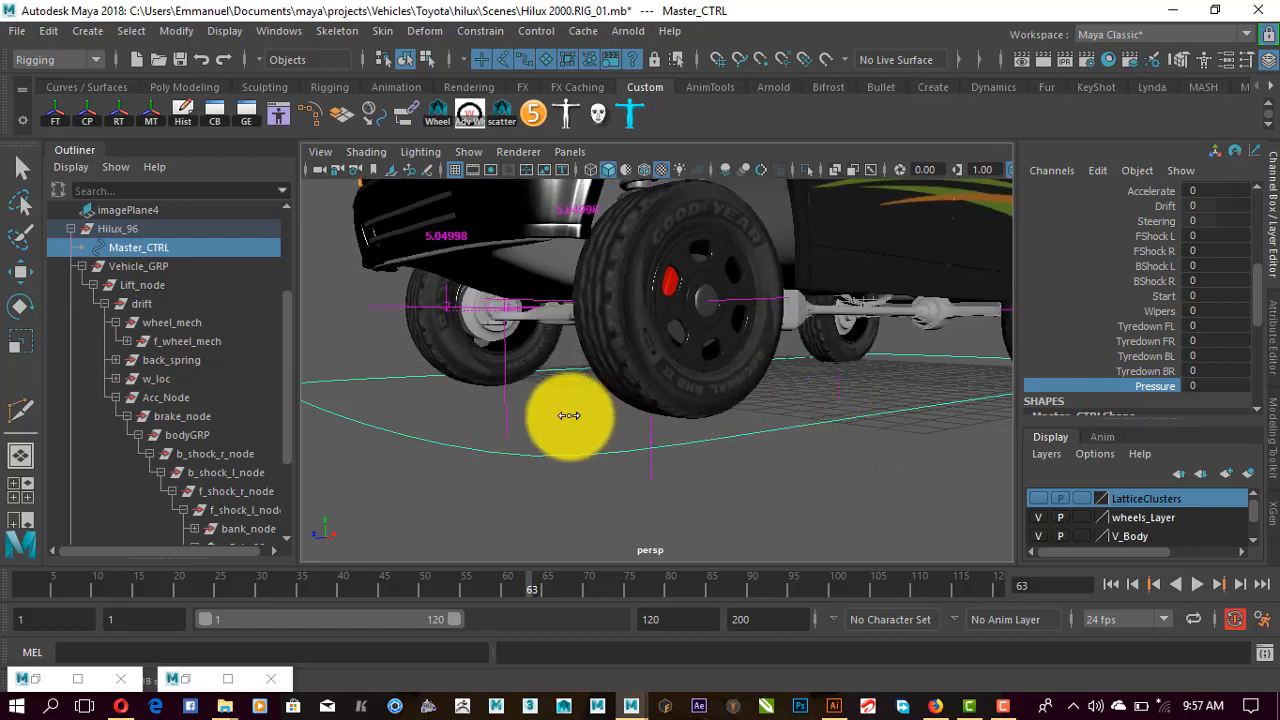
alt+drag(837, 451, 708, 457)
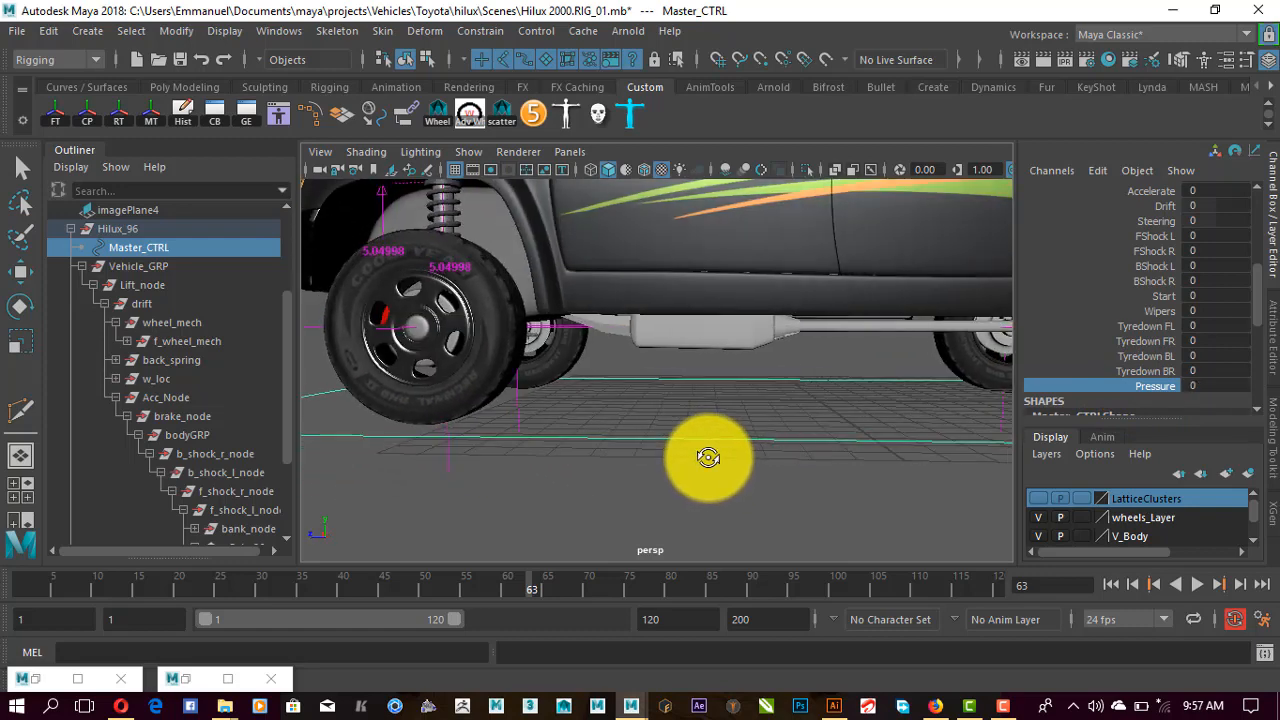
alt+middle_drag(721, 463, 785, 492)
alt+drag(664, 446, 772, 460)
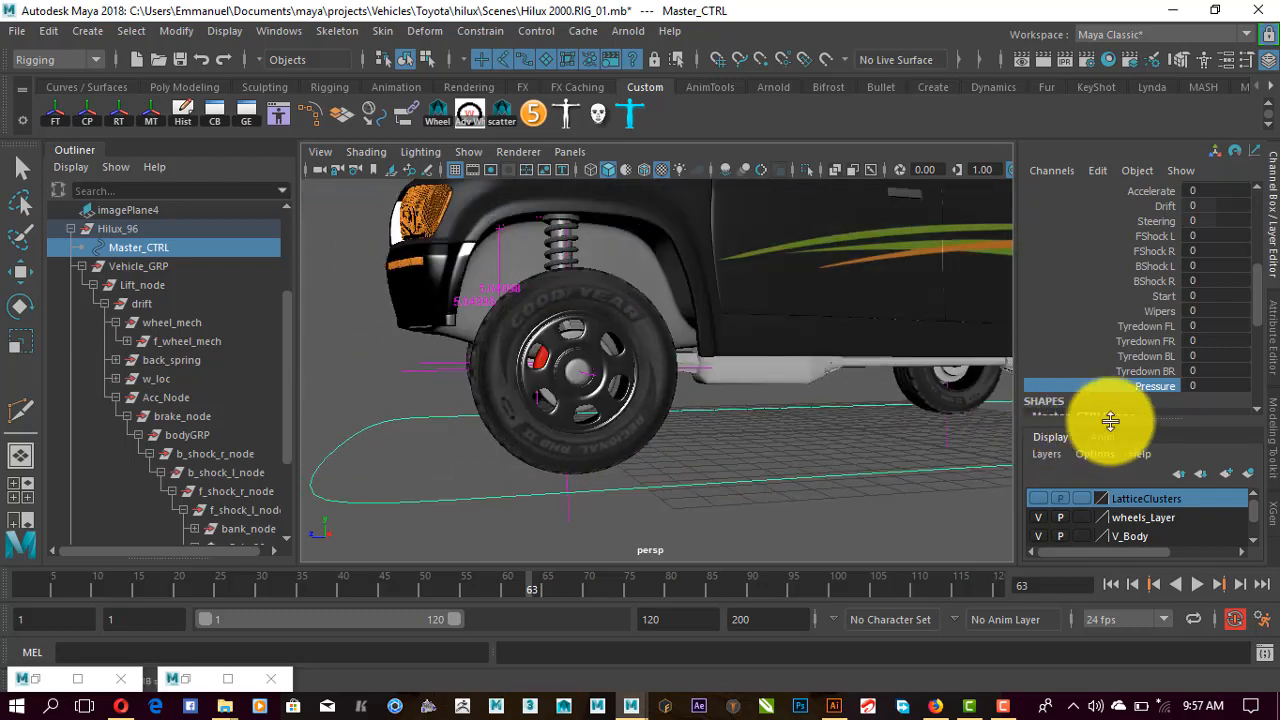
alt+drag(627, 460, 684, 456)
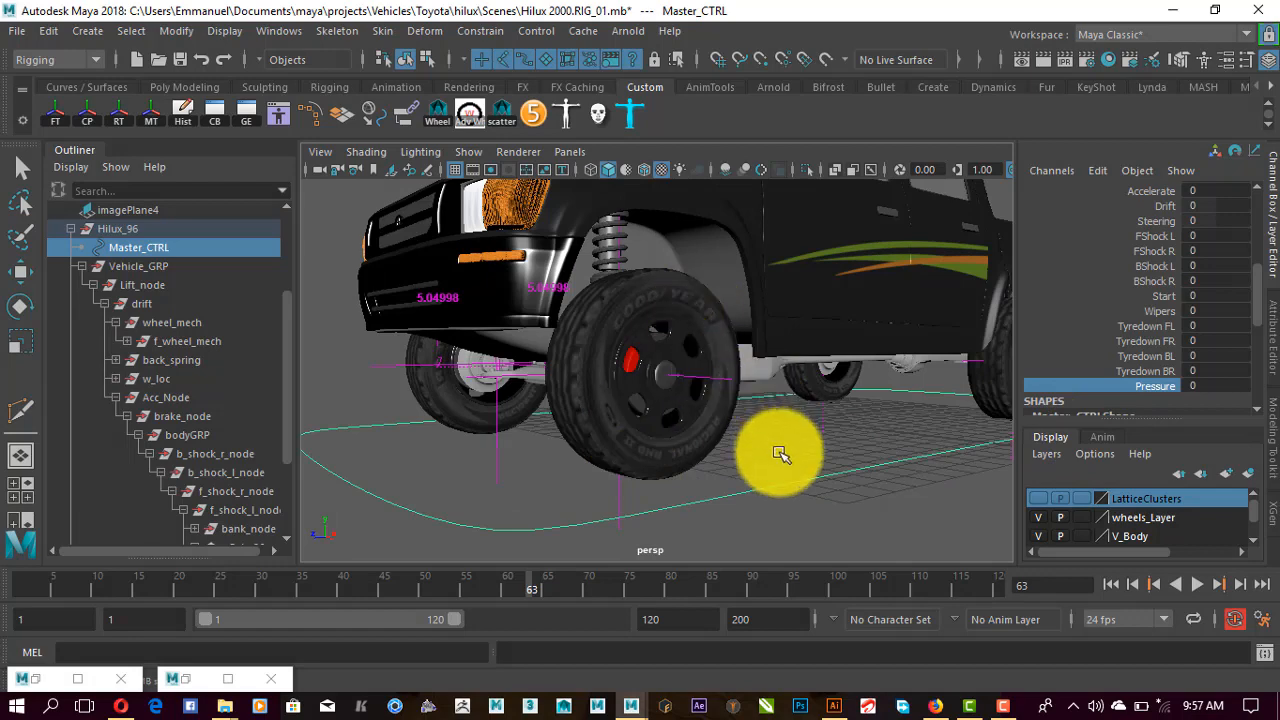
Examine the whole truck and its left wheels from the side and the front corner
mouse_move(780, 454)
alt+right_down()
mouse_move(780, 494)
mouse_move(845, 493)
alt+right_up()
mouse_move(763, 465)
alt+mouse_down()
mouse_move(651, 466)
mouse_move(703, 474)
mouse_move(683, 478)
mouse_move(717, 449)
alt+mouse_up()
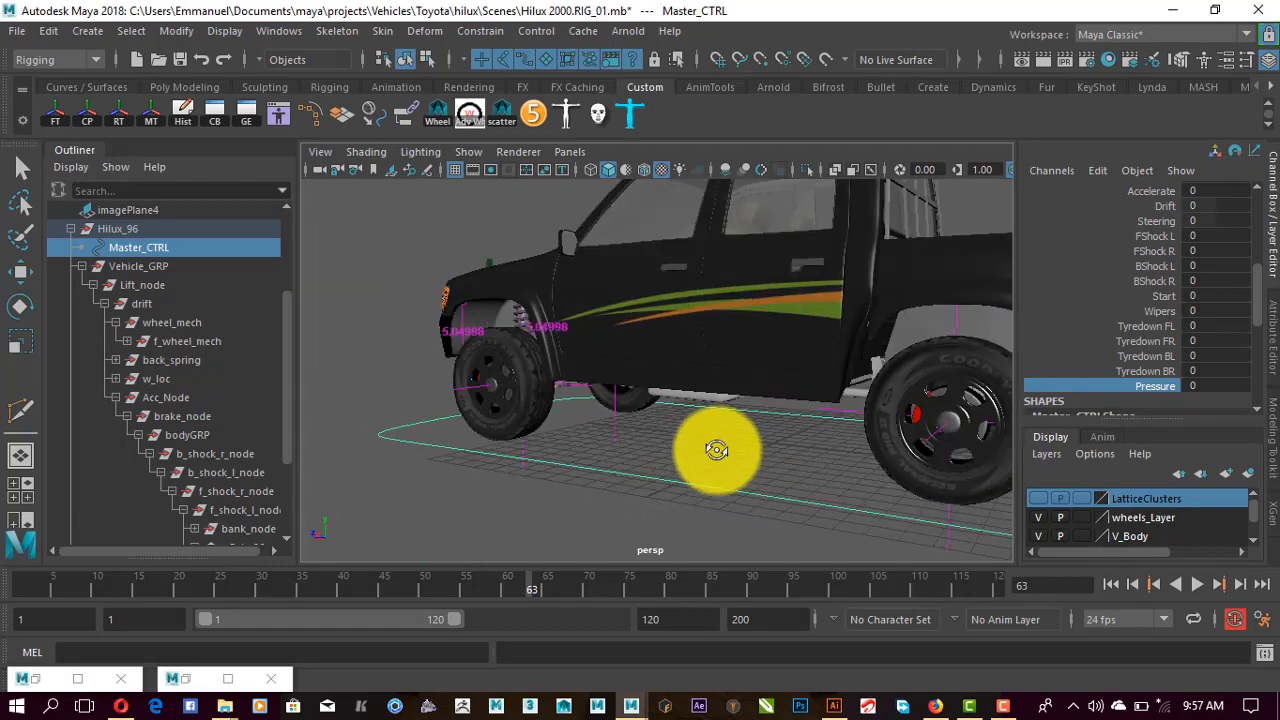
alt+right_drag(717, 449, 683, 446)
alt+drag(683, 446, 806, 443)
alt+right_drag(645, 462, 716, 469)
alt+drag(645, 458, 704, 440)
alt+right_drag(780, 450, 740, 451)
alt+drag(740, 451, 655, 448)
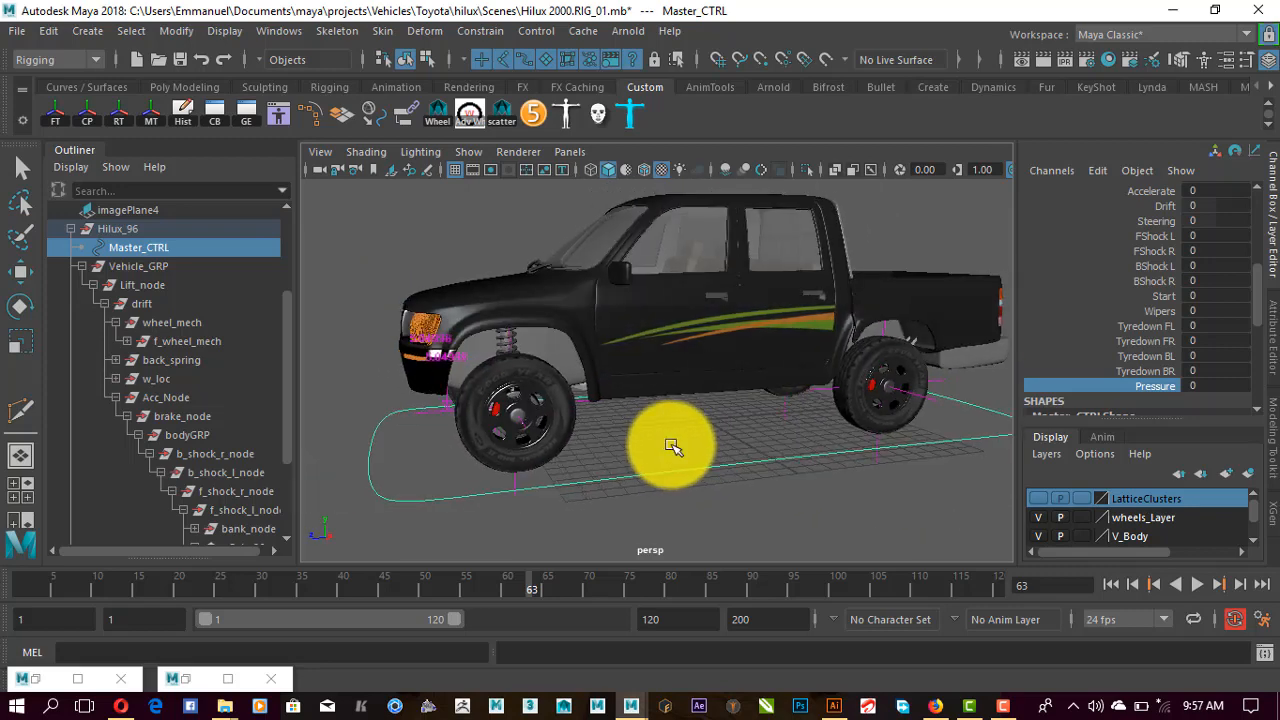
Set Pressure to 4.7 while viewing the front left wheel
alt+middle_drag(671, 483, 704, 486)
alt+right_drag(704, 486, 728, 478)
alt+drag(728, 478, 719, 456)
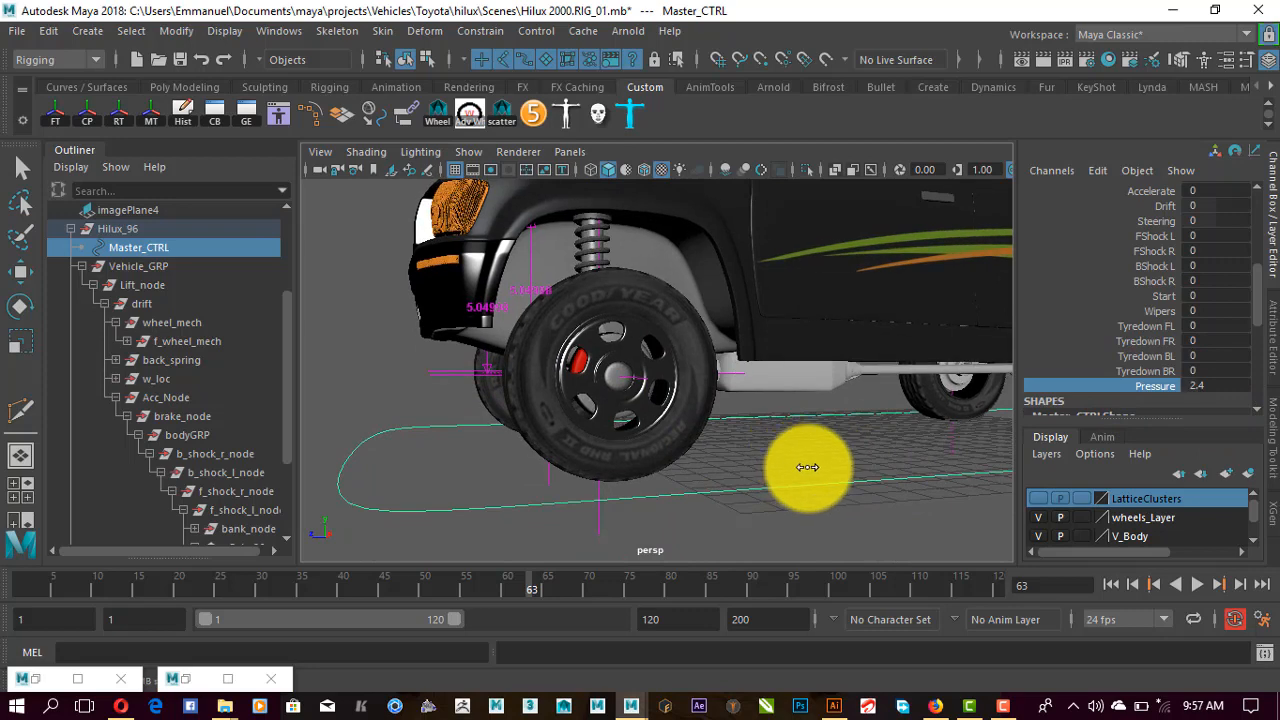
alt+drag(827, 484, 721, 478)
alt+middle_drag(660, 505, 706, 525)
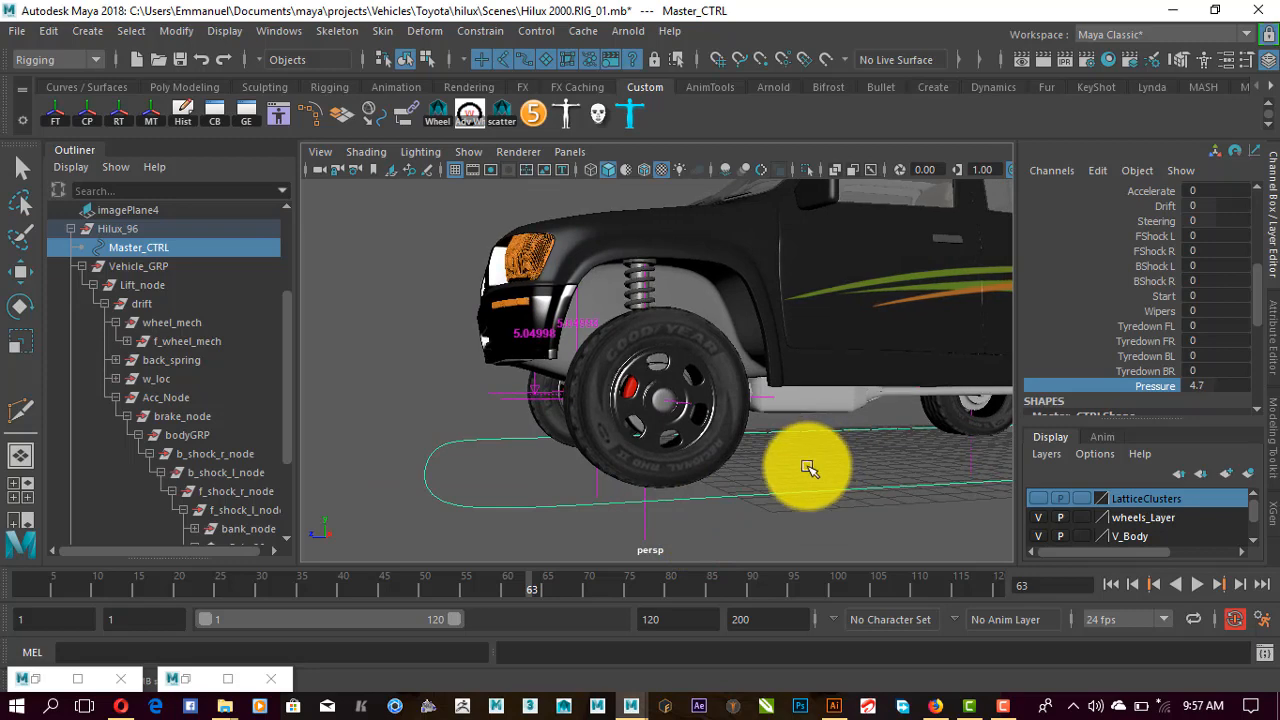
Move Master_CTRL along the truck's length with the Move tool to test the wheel rolling, viewing the front left wheel close up
alt+drag(808, 470, 689, 480)
scroll(726, 530, up, 3)
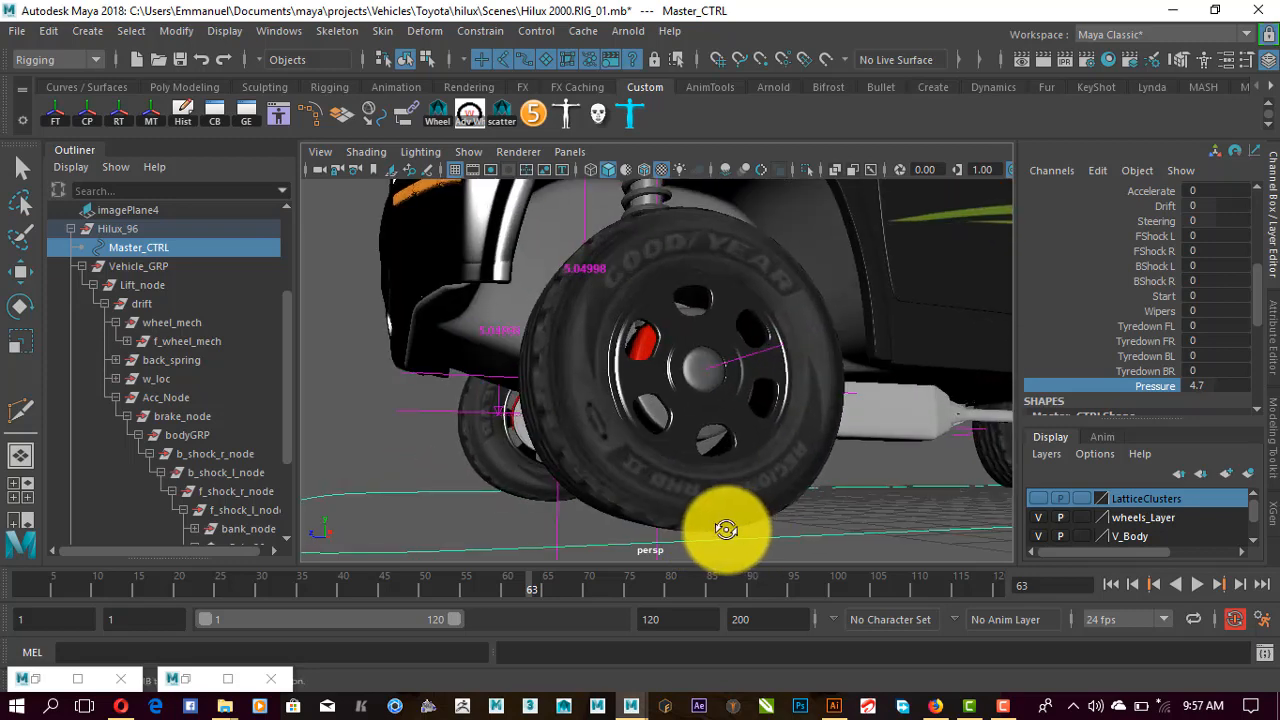
alt+drag(726, 530, 343, 449)
click(20, 270)
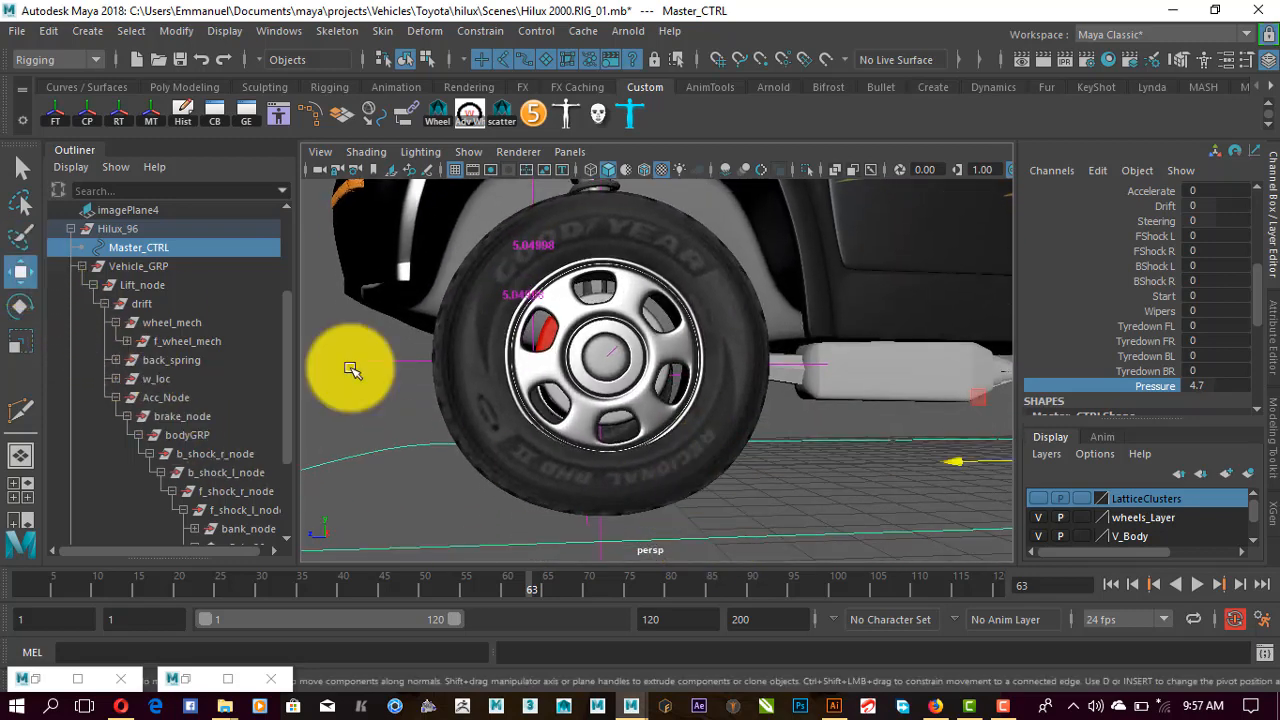
alt+drag(957, 477, 560, 450)
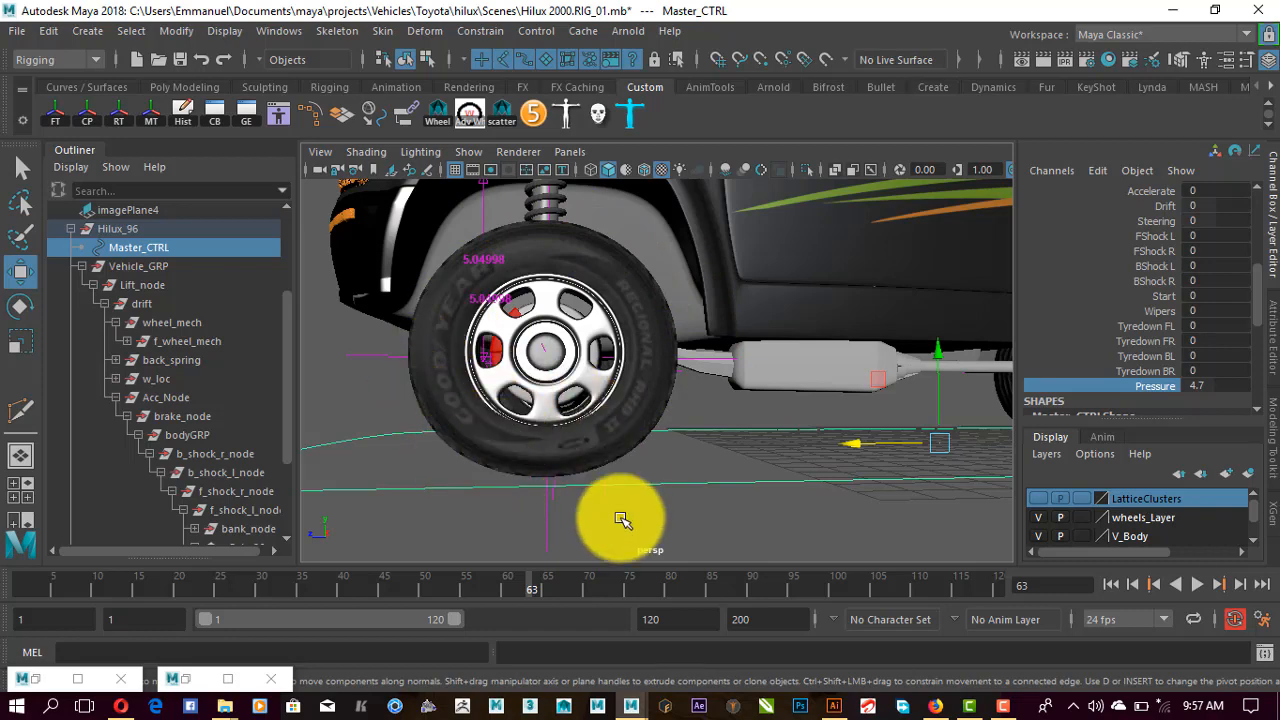
alt+drag(809, 489, 492, 436)
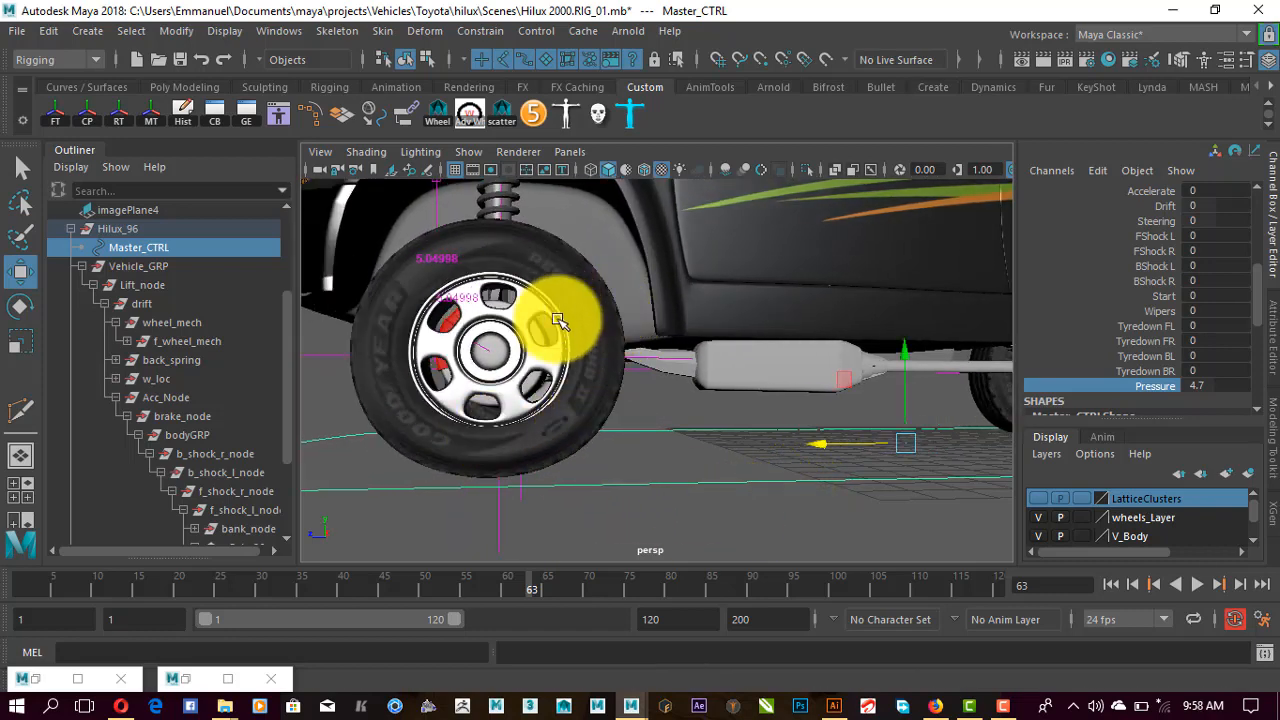
alt+drag(777, 486, 586, 449)
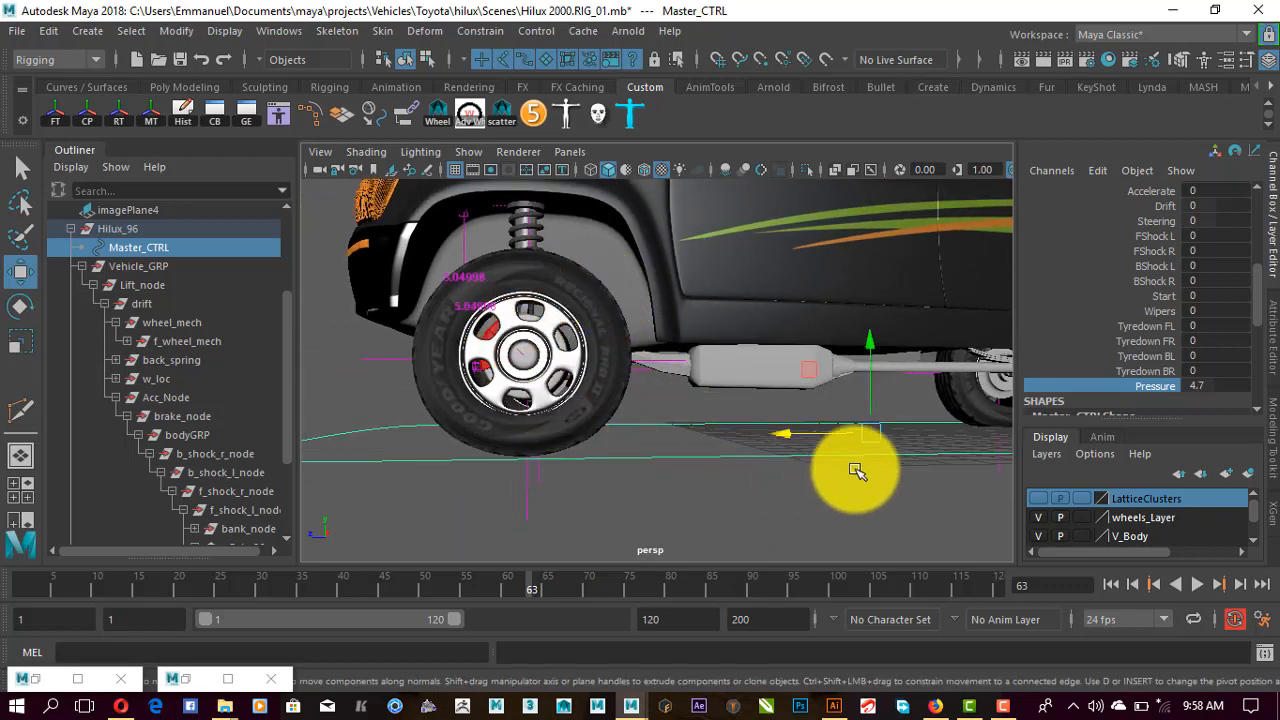
alt+right_drag(785, 483, 748, 483)
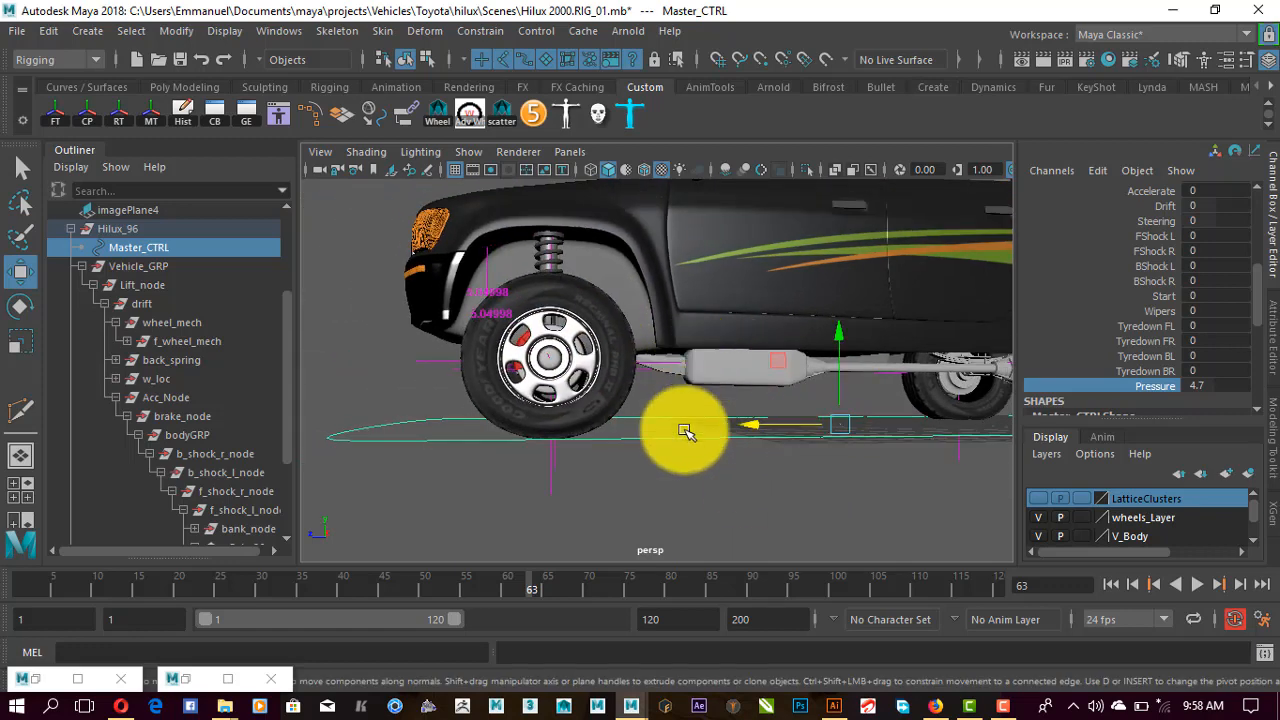
alt+drag(677, 431, 740, 450)
click(1000, 708)
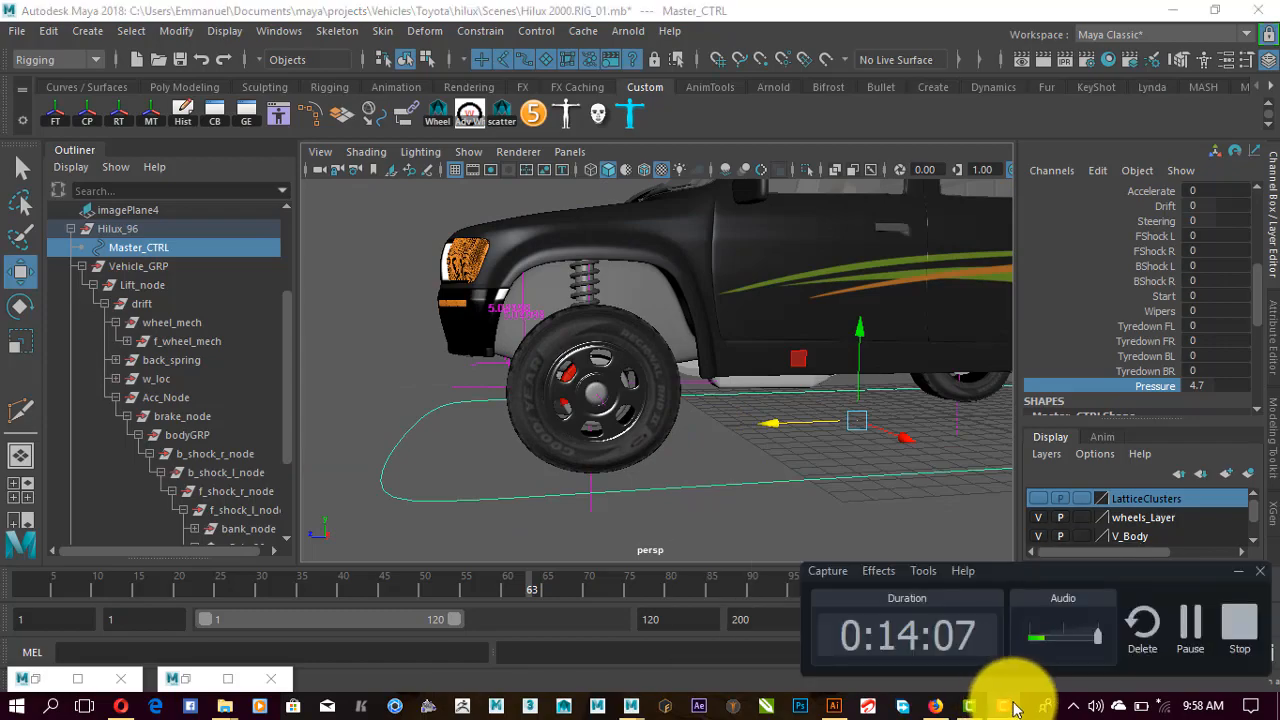